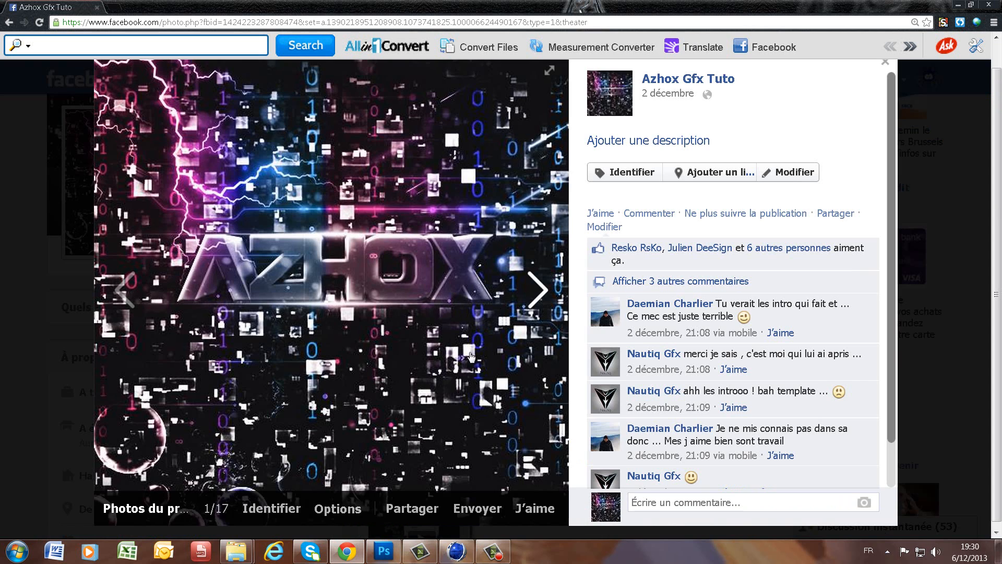
- Switch to CINEMA 4D and add a MoGraph text object (Mo Texte) reading "Azhox"
mouse_move(505, 543)
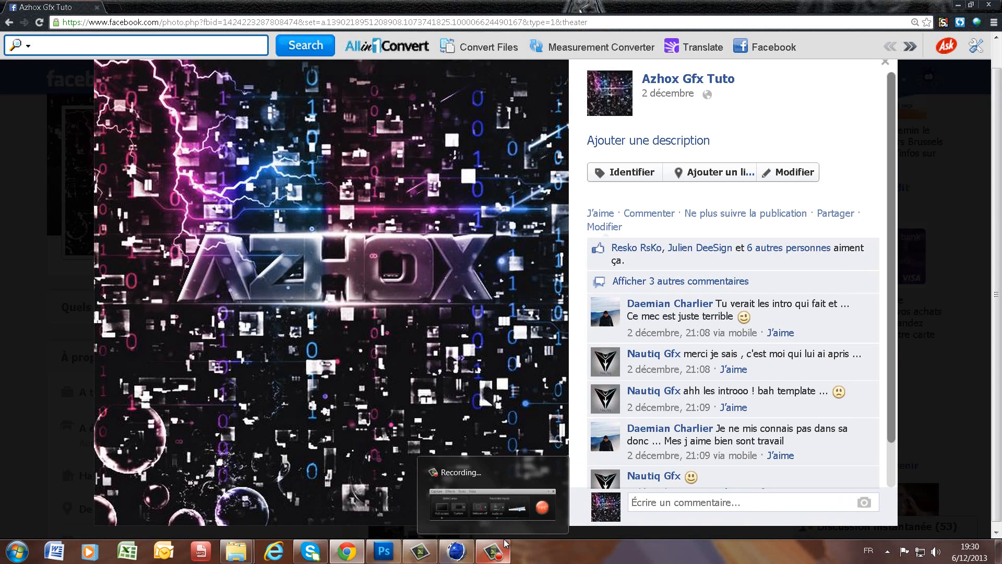
left_click(458, 556)
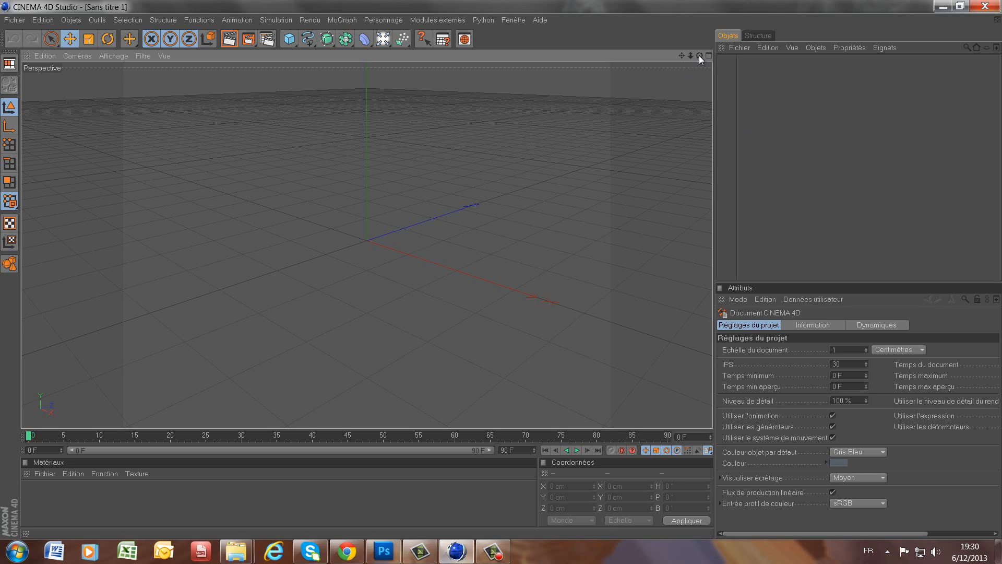
left_click_drag(699, 55, 694, 58)
left_click(331, 23)
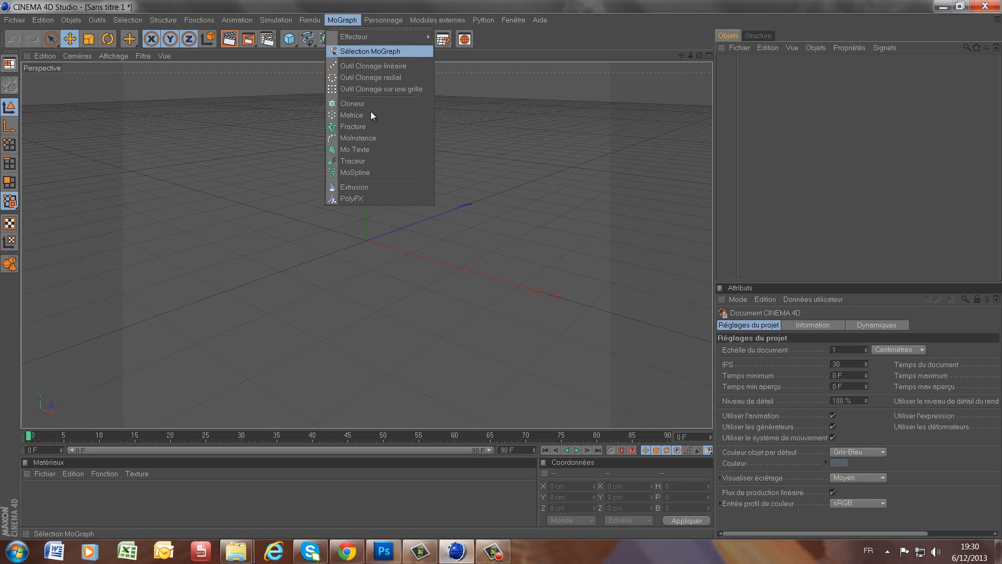
left_click(366, 149)
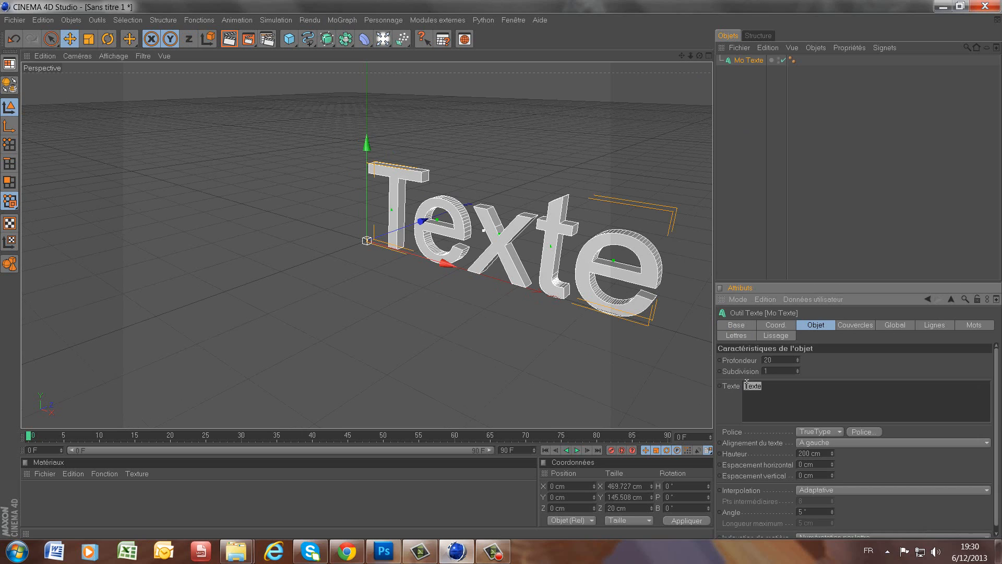
type("Azhox")
left_click(775, 365)
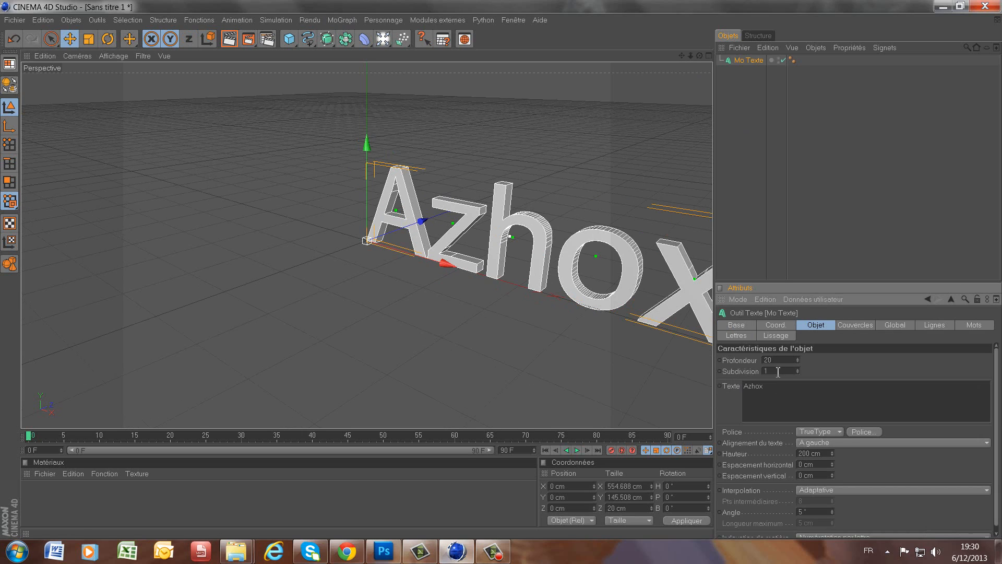
- Move the text along the X axis to about -291 cm so it sits centred on the world origin
mouse_move(444, 261)
left_mouse_down()
mouse_move(495, 269)
mouse_move(435, 259)
left_mouse_up()
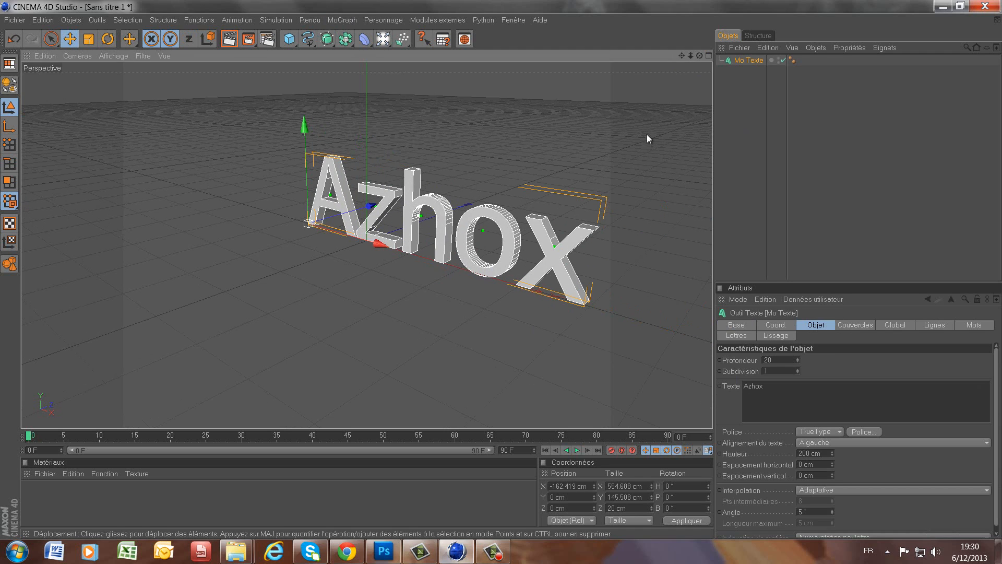
left_click_drag(699, 56, 525, 270)
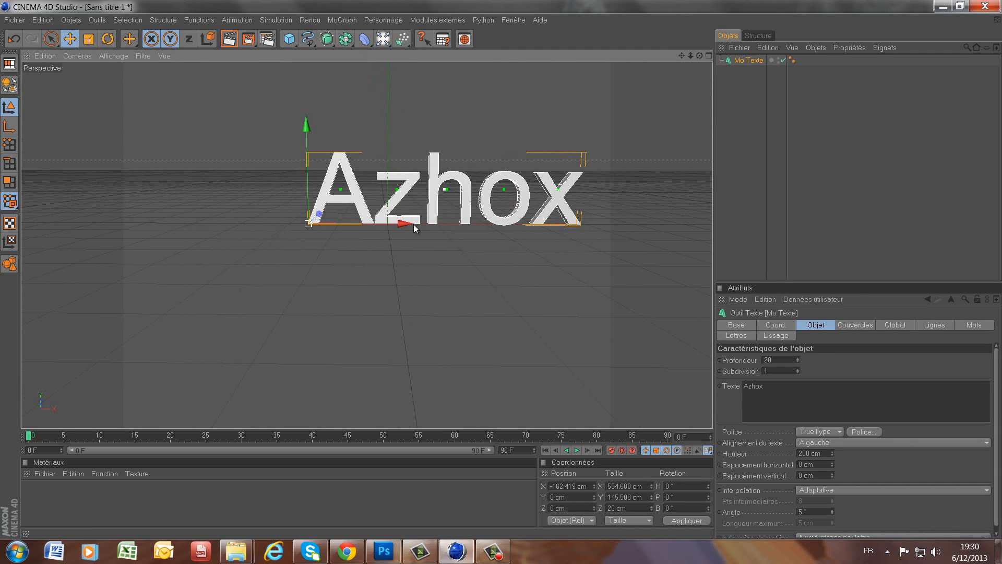
left_click_drag(412, 224, 428, 249)
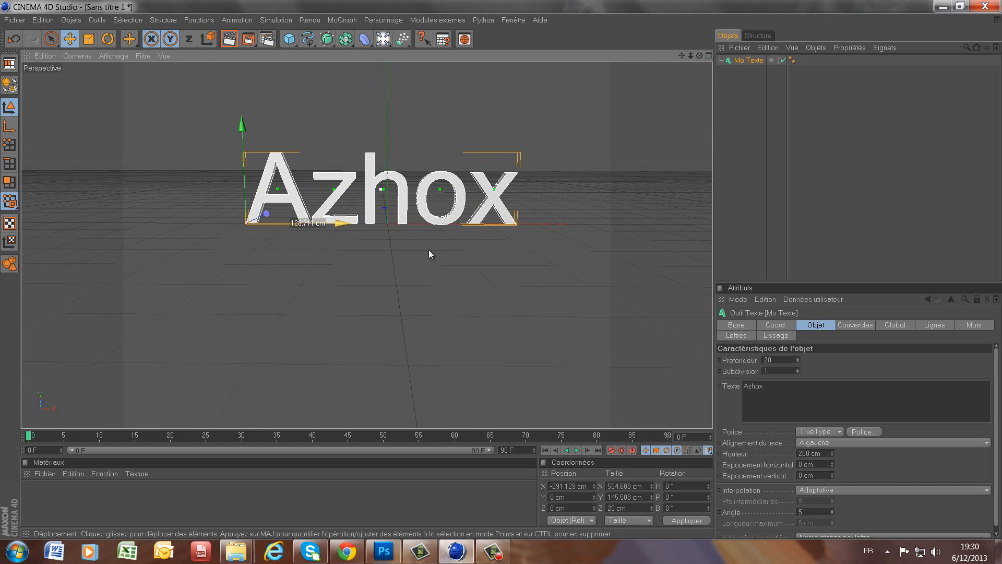
- Change the text's font to Astera and set its height to 100 cm
left_click(853, 429)
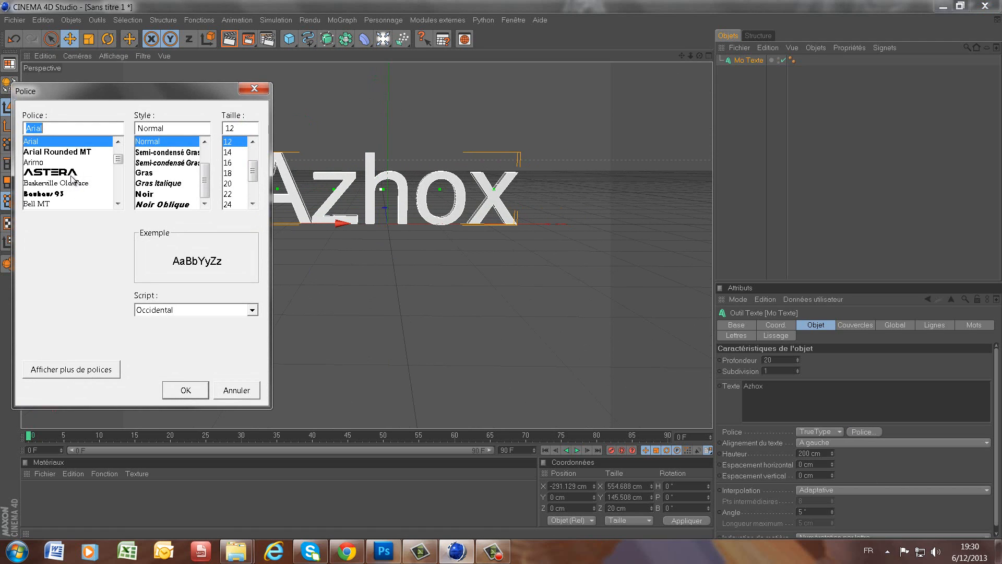
left_click(71, 173)
left_click(183, 390)
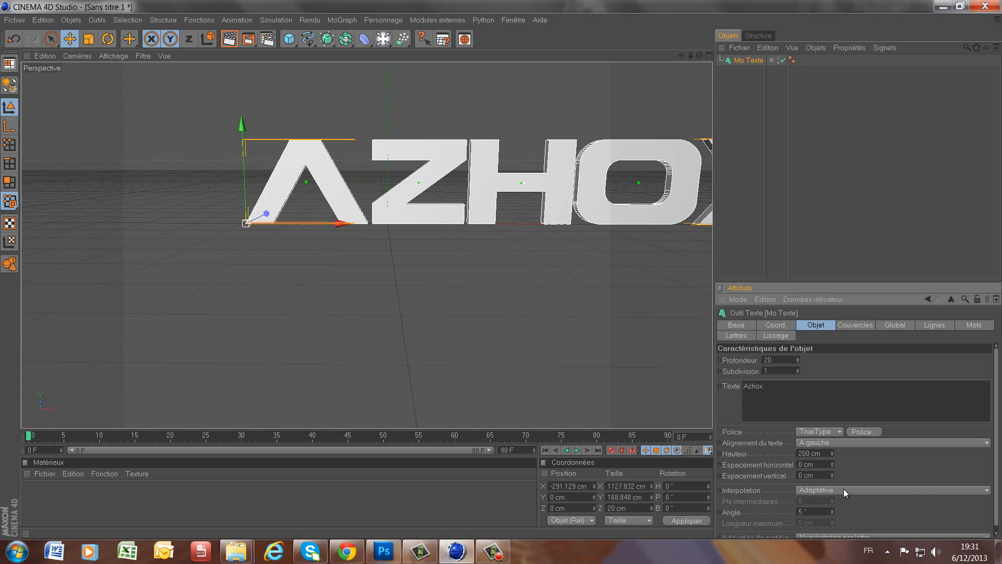
double_click(823, 455)
type("100")
key("Return")
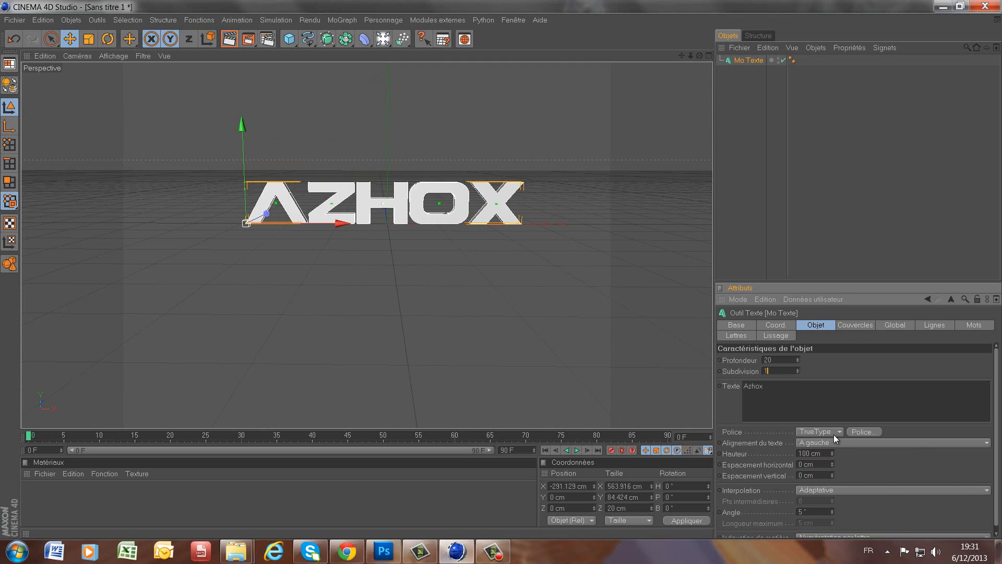
- Set the text's start cap to "Couvercle et biseau" with a 3 cm radius
left_click(850, 325)
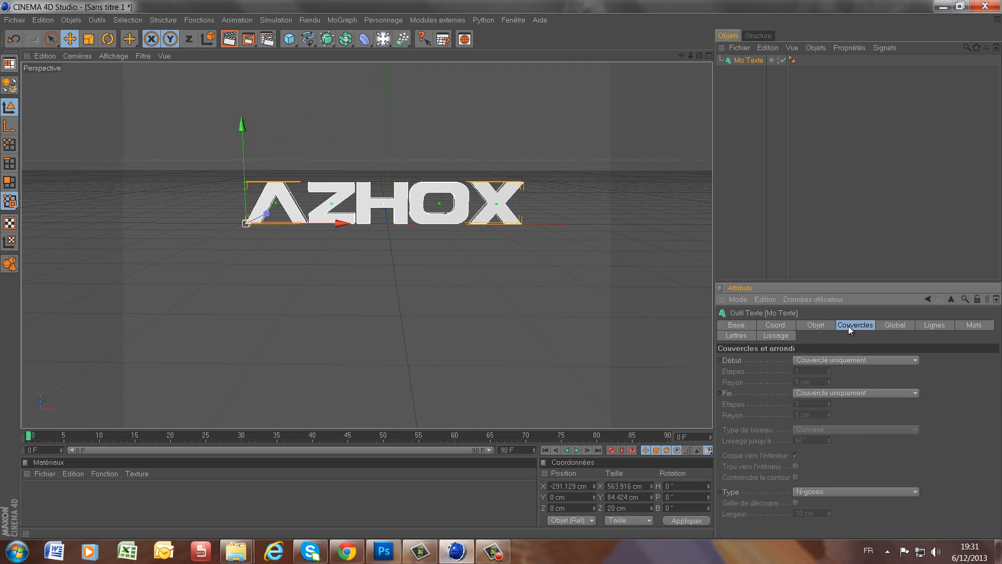
left_click(857, 360)
left_click(863, 403)
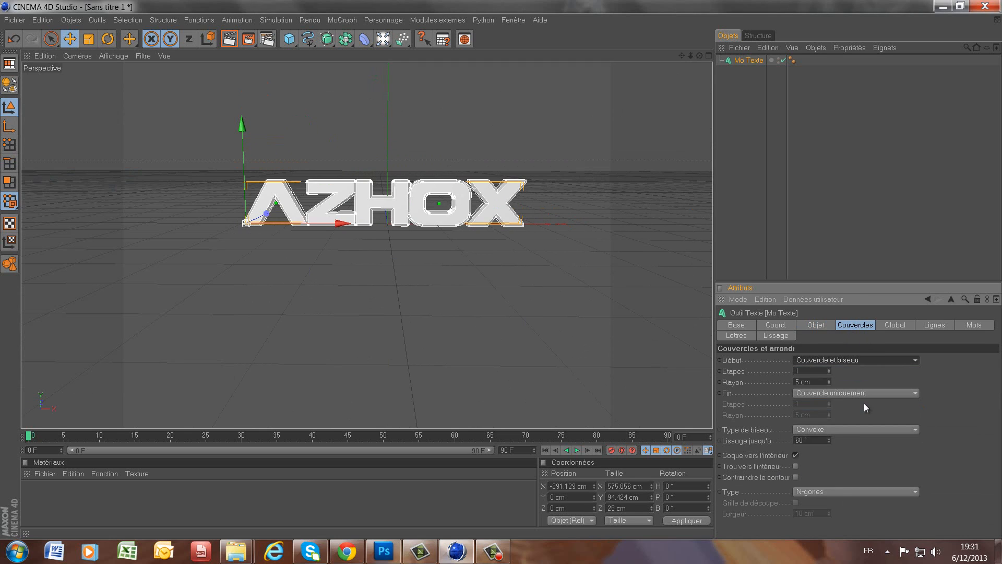
left_click_drag(816, 382, 753, 388)
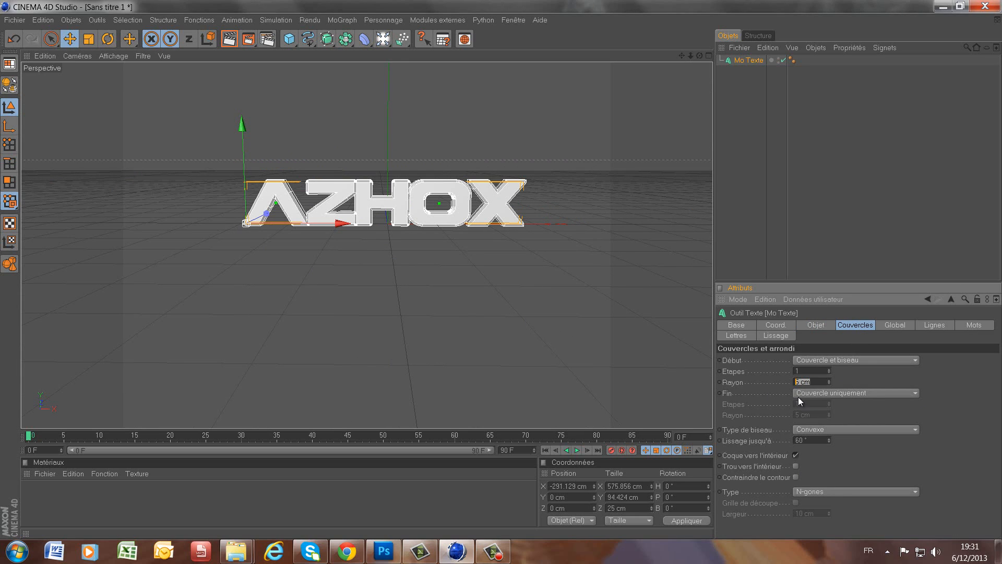
type("3")
- Set the text's end cap to "Couvercle et biseau" with a 3 cm radius
left_click(863, 394)
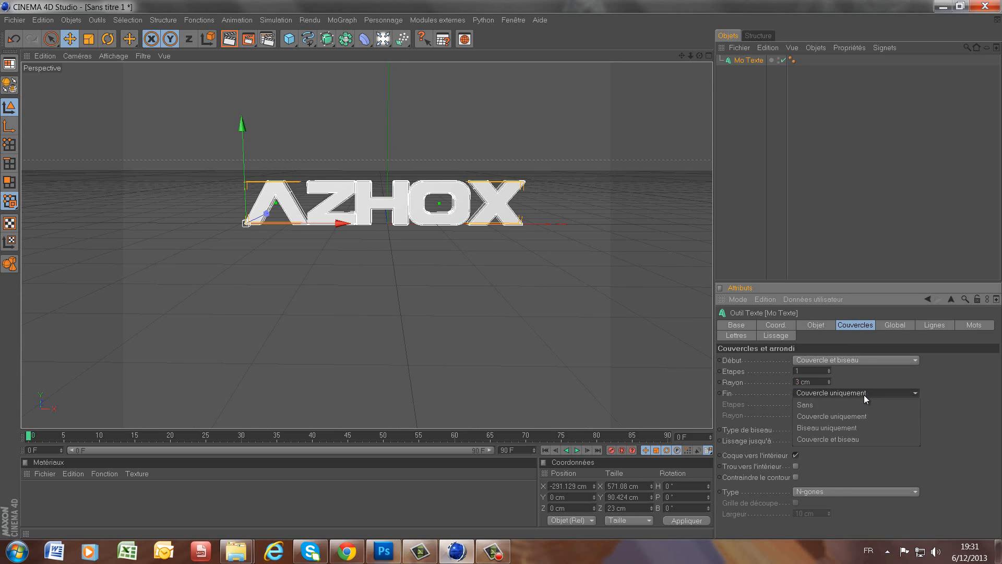
left_click(864, 443)
left_click(818, 414)
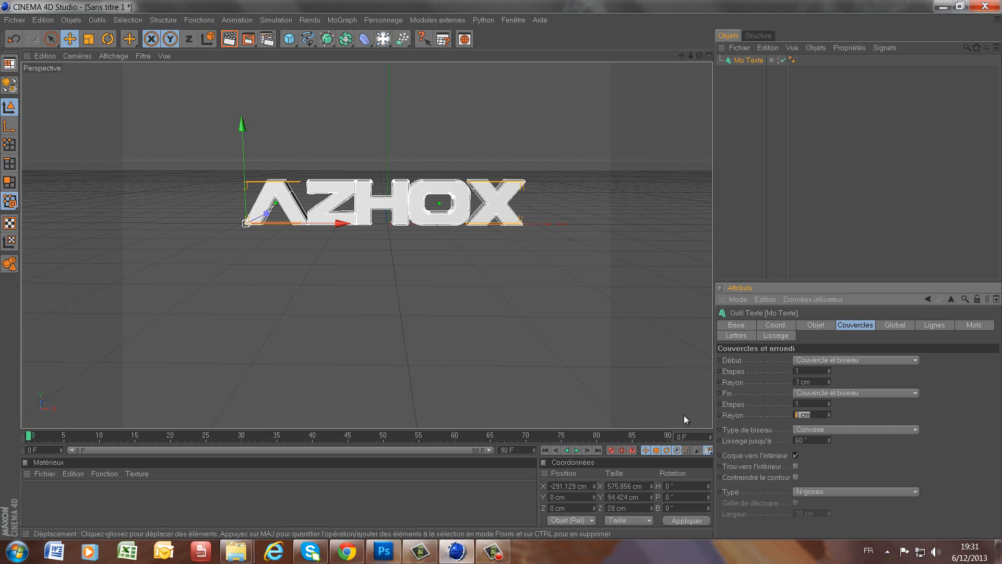
type("3")
key("Return")
- Duplicate the text object and nest the copy under a new "Réseau d'atomes" object
left_click(815, 324)
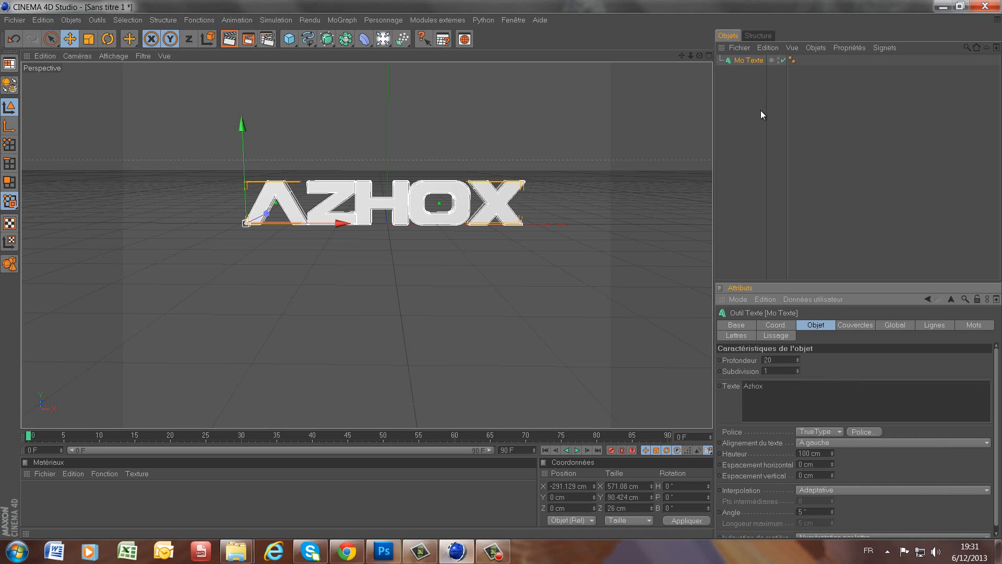
key("ctrl+c")
key("ctrl+v")
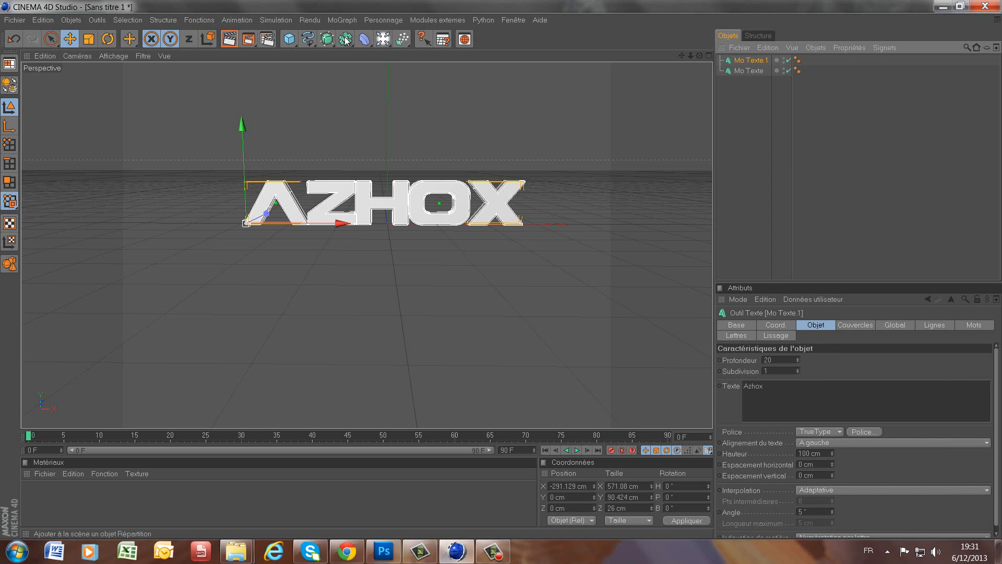
left_click_drag(349, 50, 469, 92)
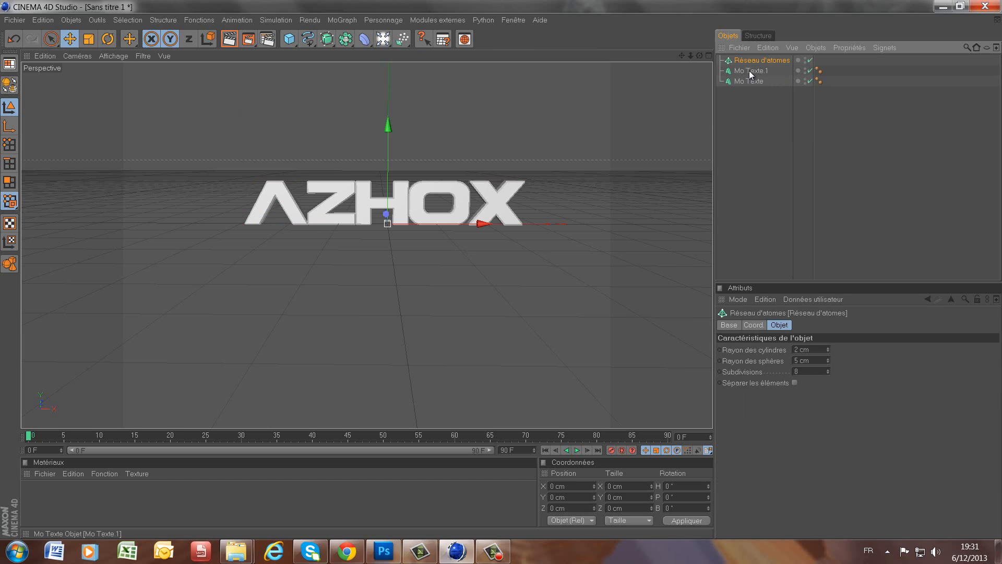
left_click_drag(750, 70, 753, 59)
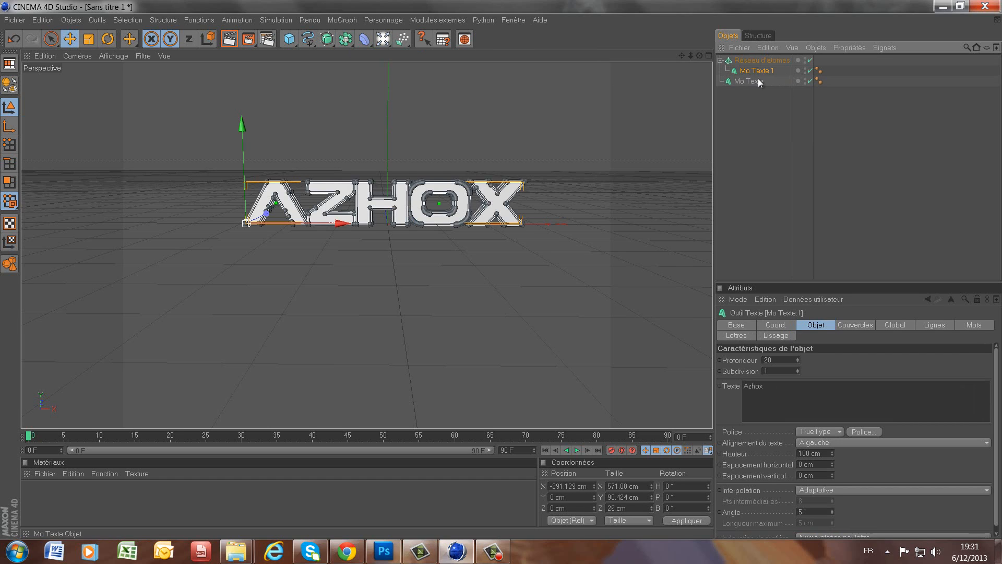
- Set the atom array's cylinder radius to 1 cm, sphere radius to 1 cm and subdivisions to 7
left_click(758, 61)
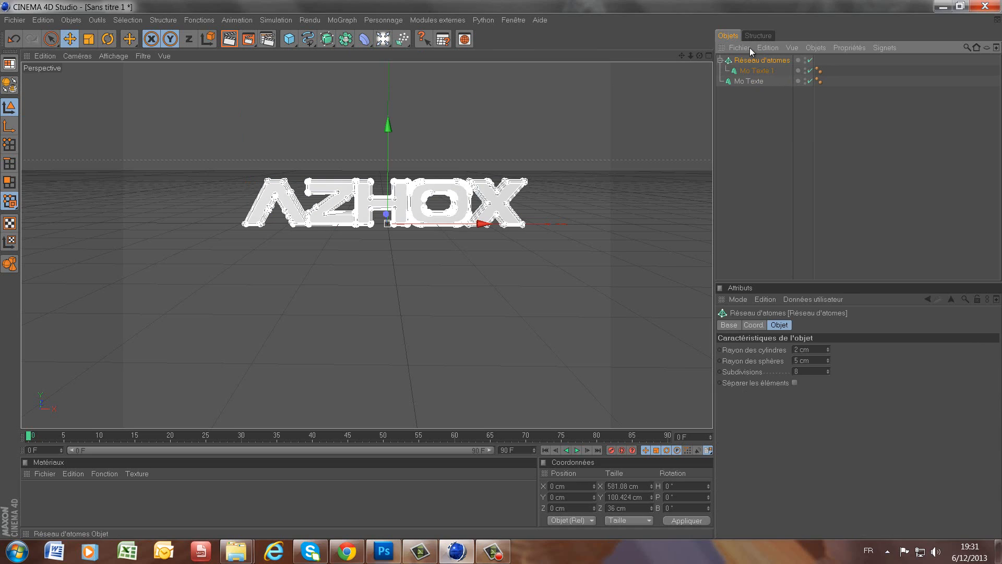
left_click(815, 351)
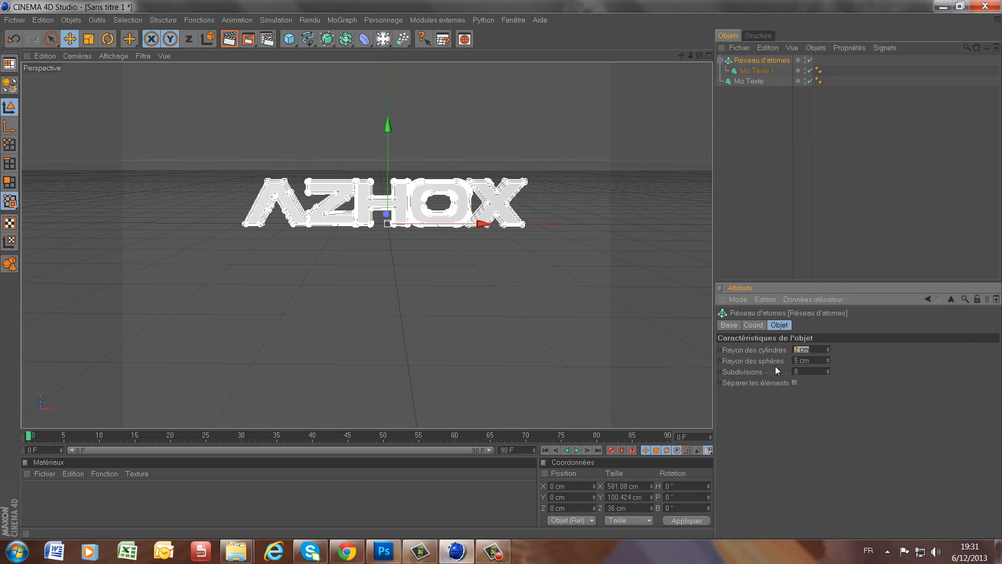
type("1")
key("Tab")
type("1")
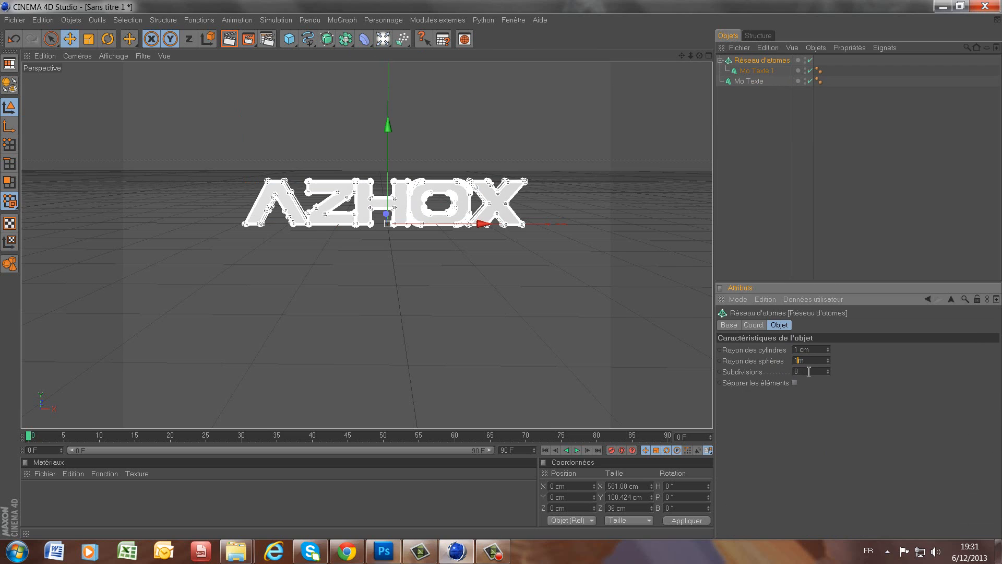
type("00")
key("Tab")
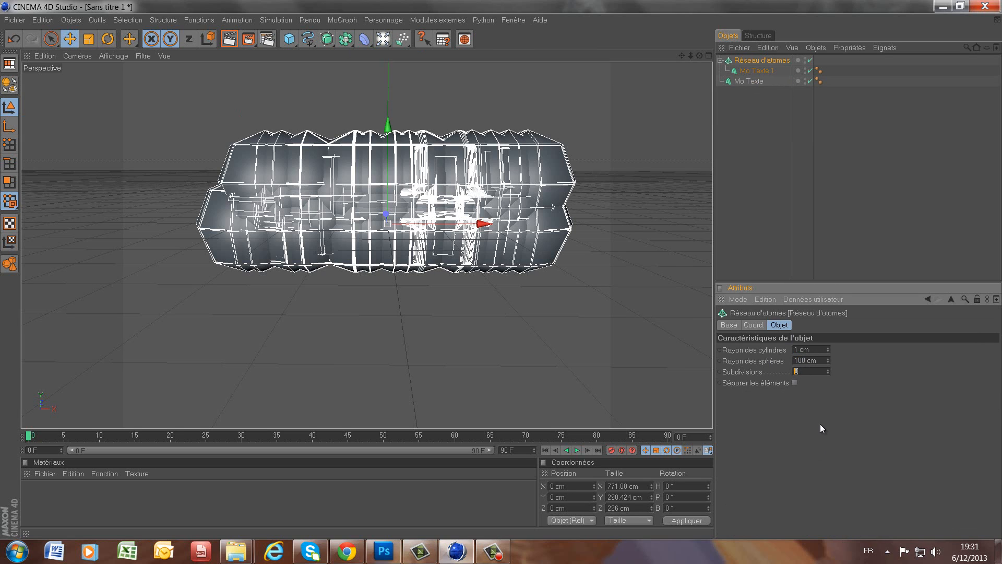
type("7")
left_click_drag(820, 360, 752, 362)
type("1")
key("Return")
- Create a new material and disable its Spécularité channel
double_click(85, 493)
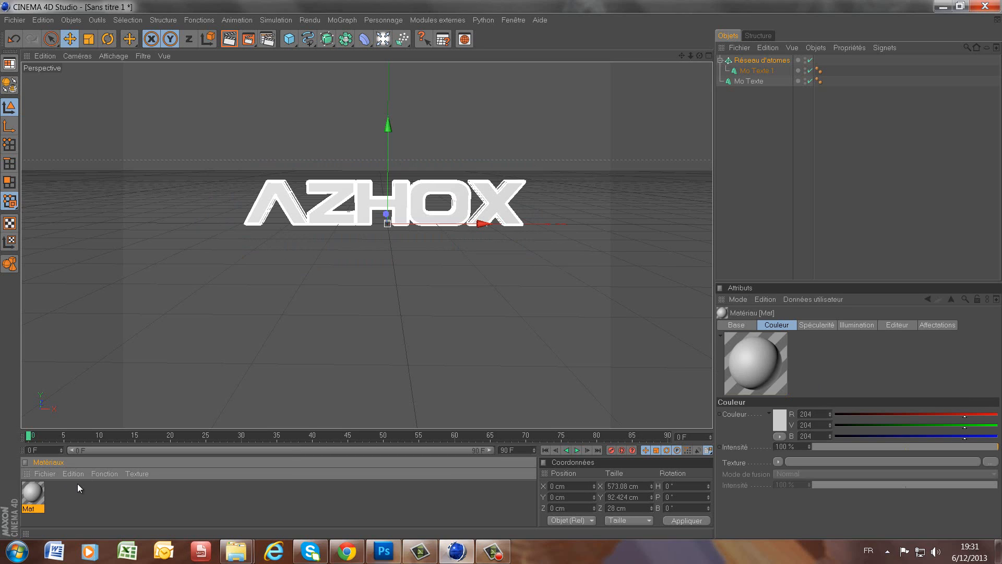
double_click(27, 489)
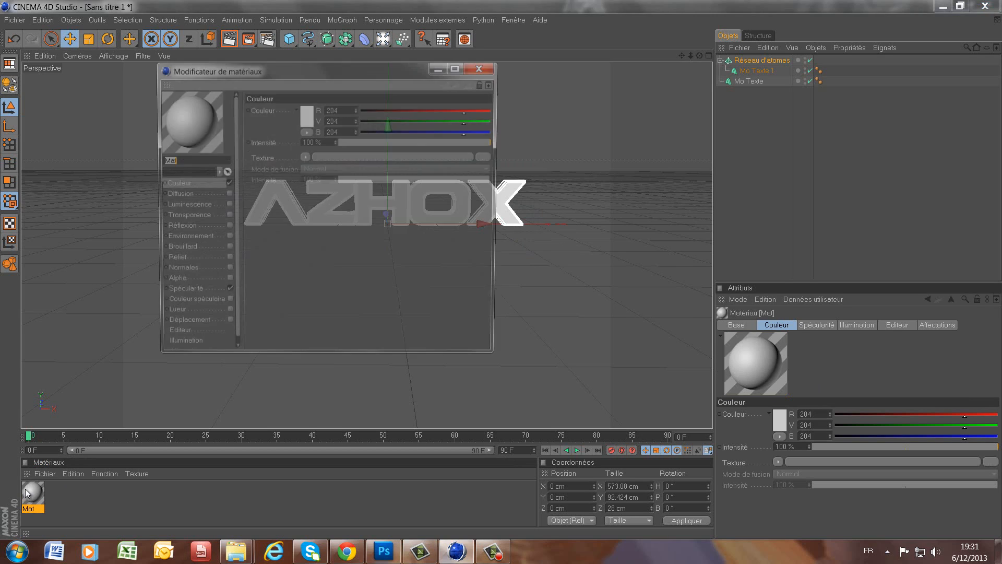
left_click(227, 293)
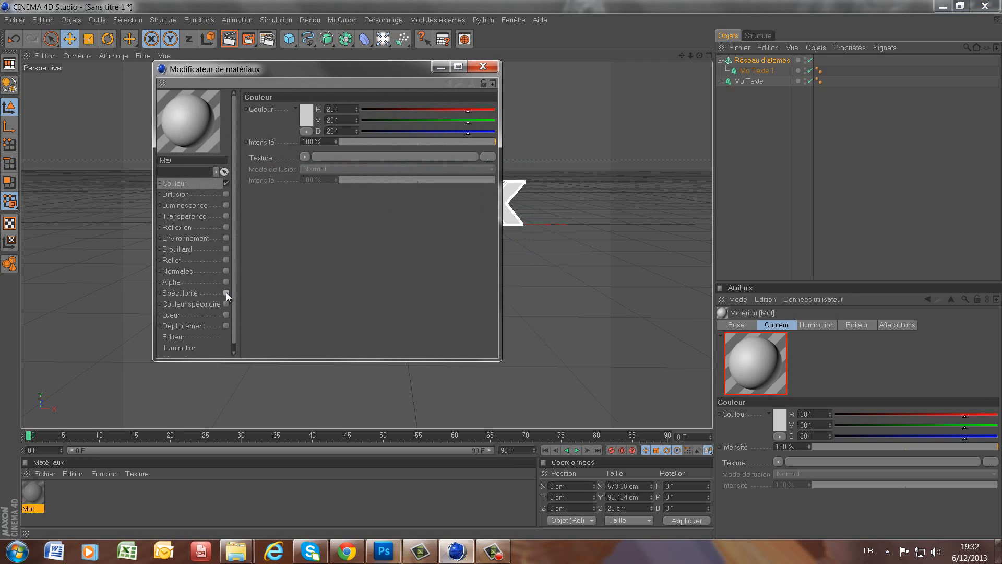
- Enable the material's Luminescence channel with a blue-violet colour of R 51, V 0, B 255
left_click(226, 205)
left_click(306, 120)
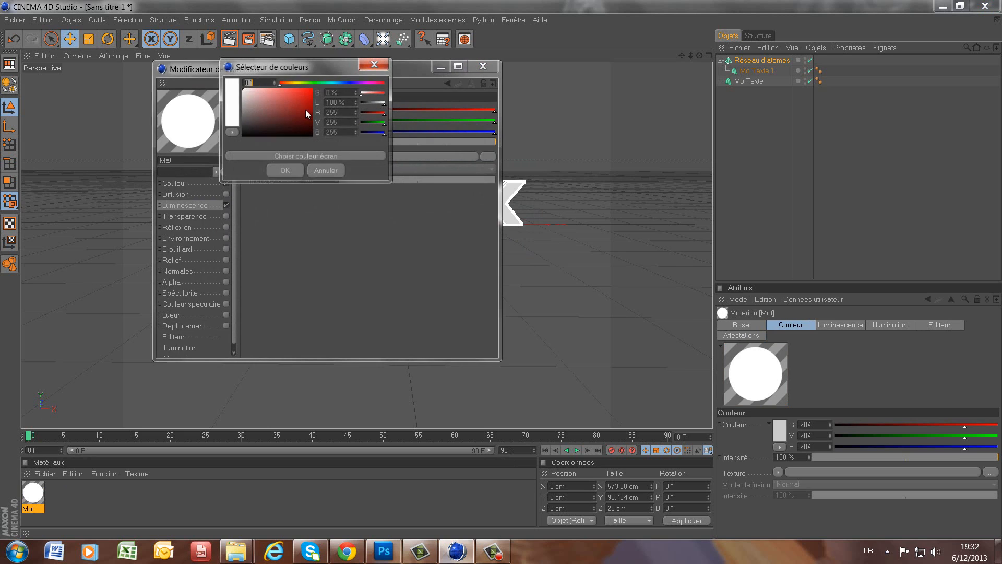
left_click(306, 110)
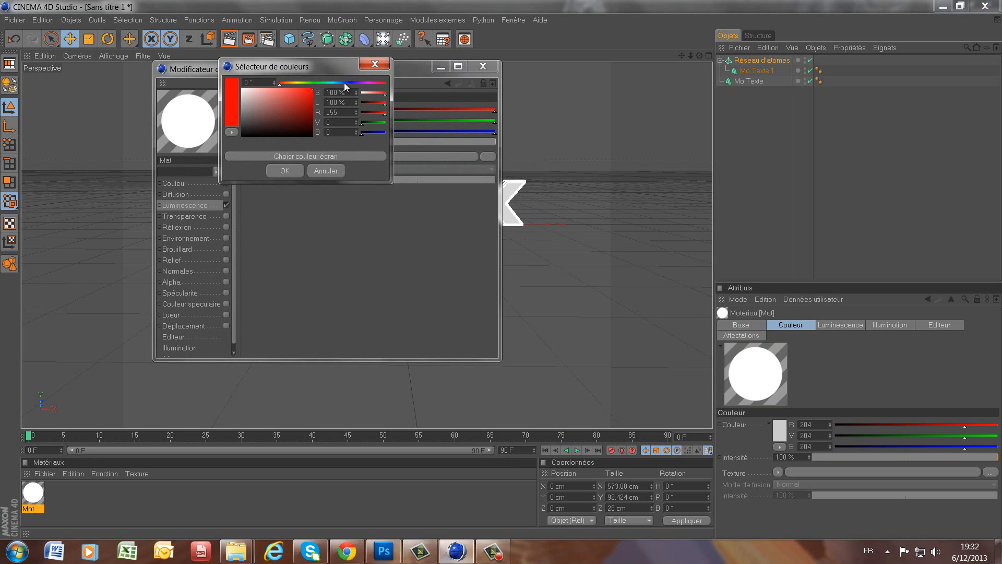
left_click_drag(344, 82, 357, 83)
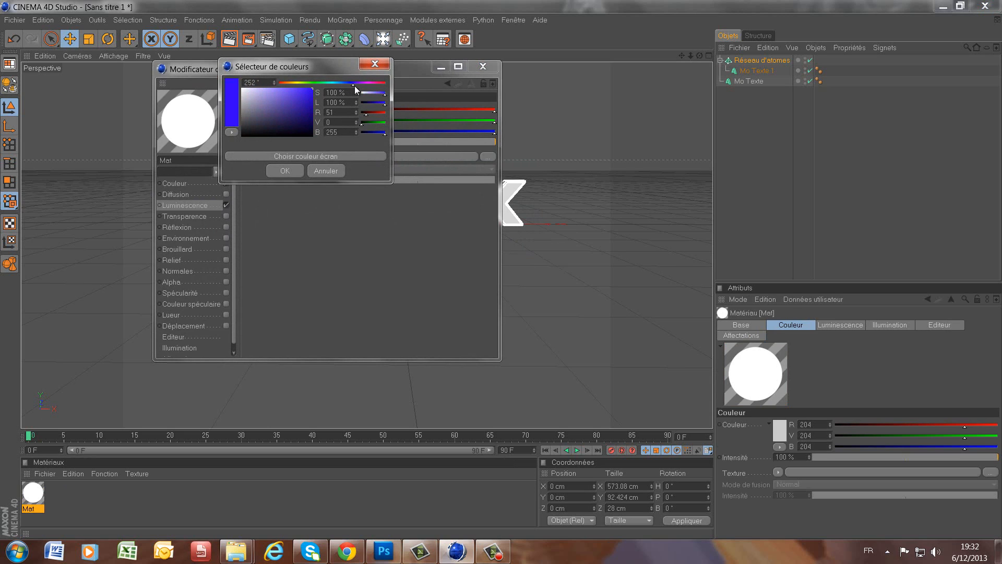
left_click(276, 170)
left_click(485, 67)
- Apply the violet material to the "Réseau d'atomes" object and check the outlined text in the viewport
left_click_drag(32, 493, 59, 471)
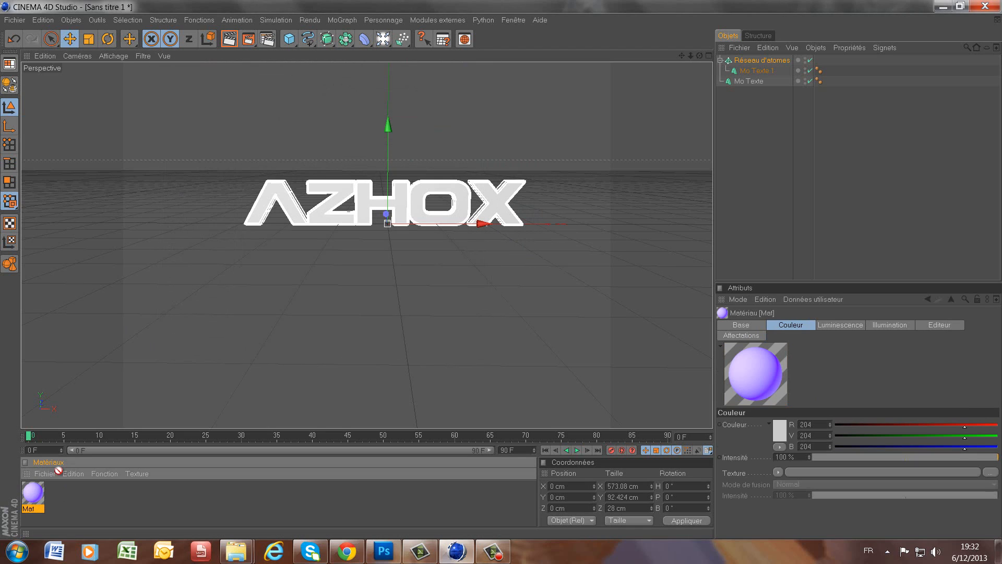
left_click_drag(792, 42, 772, 58)
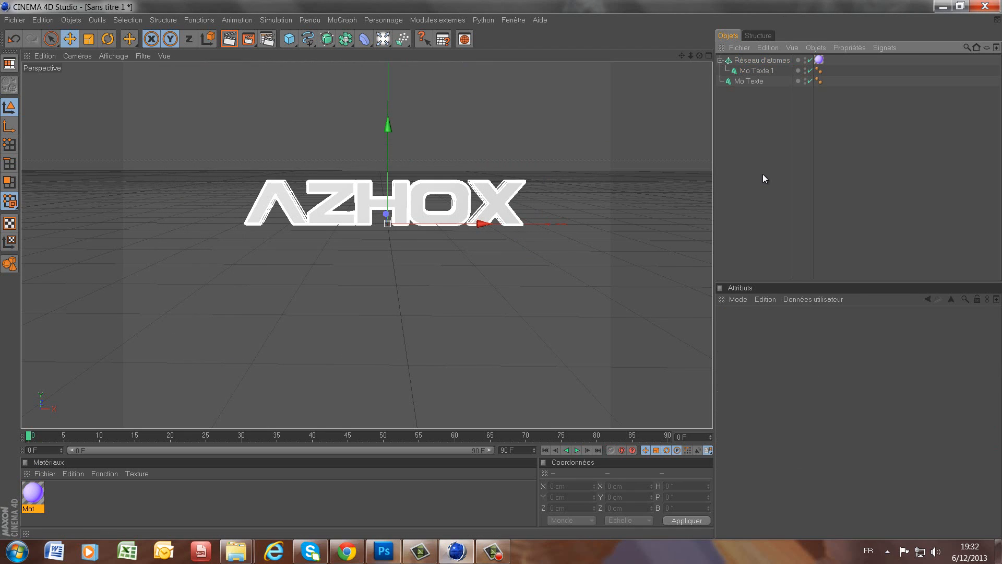
left_click(767, 60)
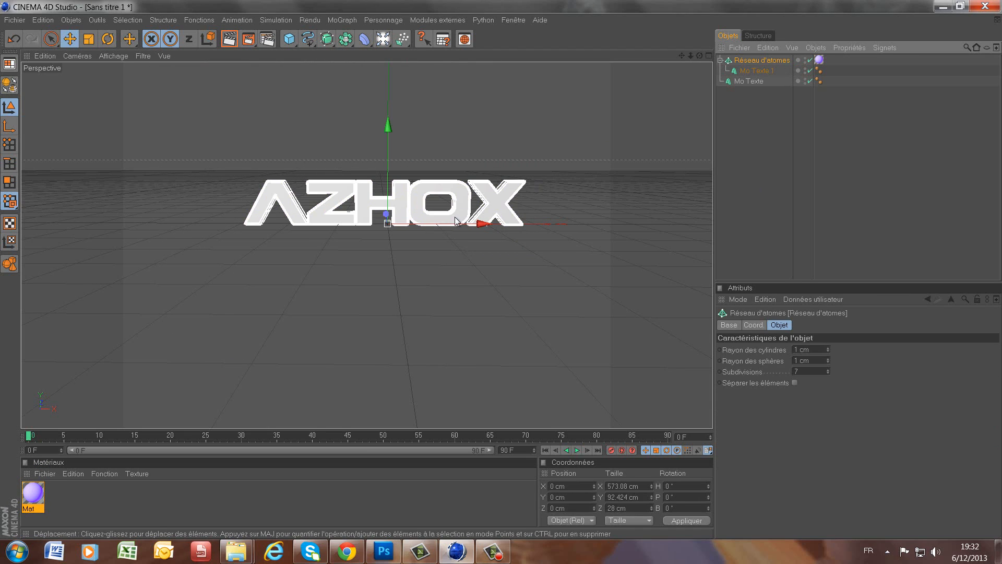
left_click(751, 192)
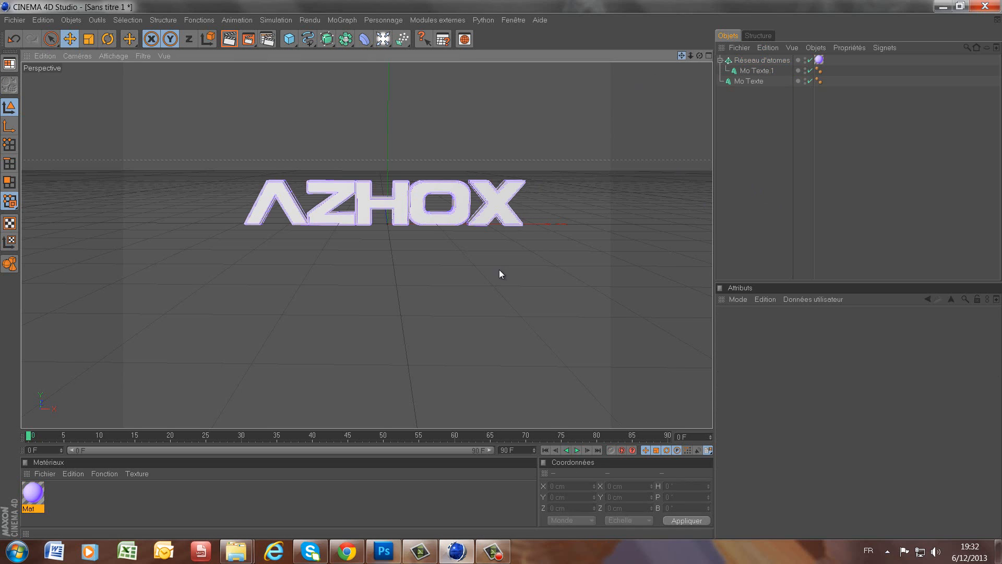
left_click_drag(501, 270, 480, 367, "alt")
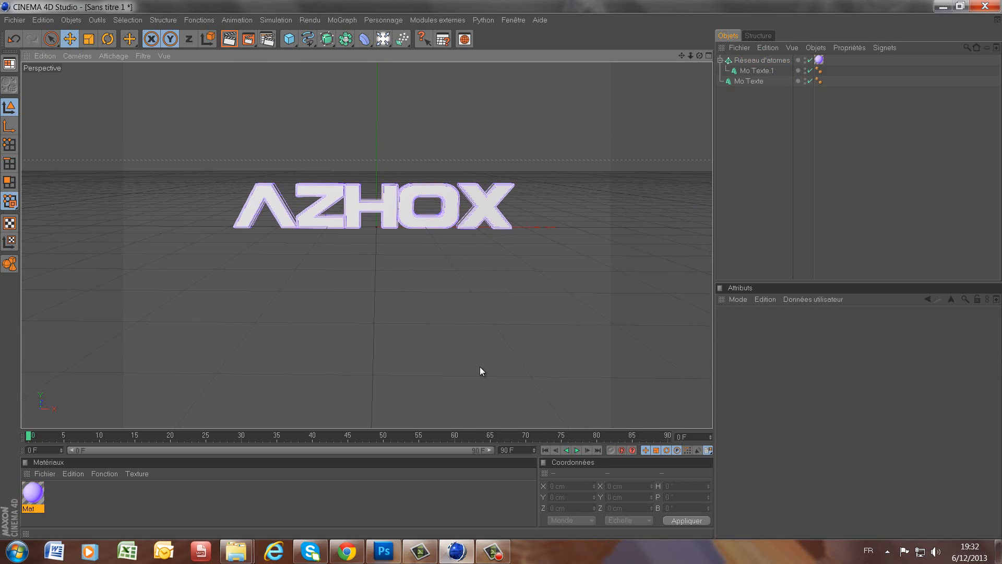
- Look at the reference AZHOX artwork in Chrome and return to CINEMA 4D
left_click(421, 551)
left_click(345, 554)
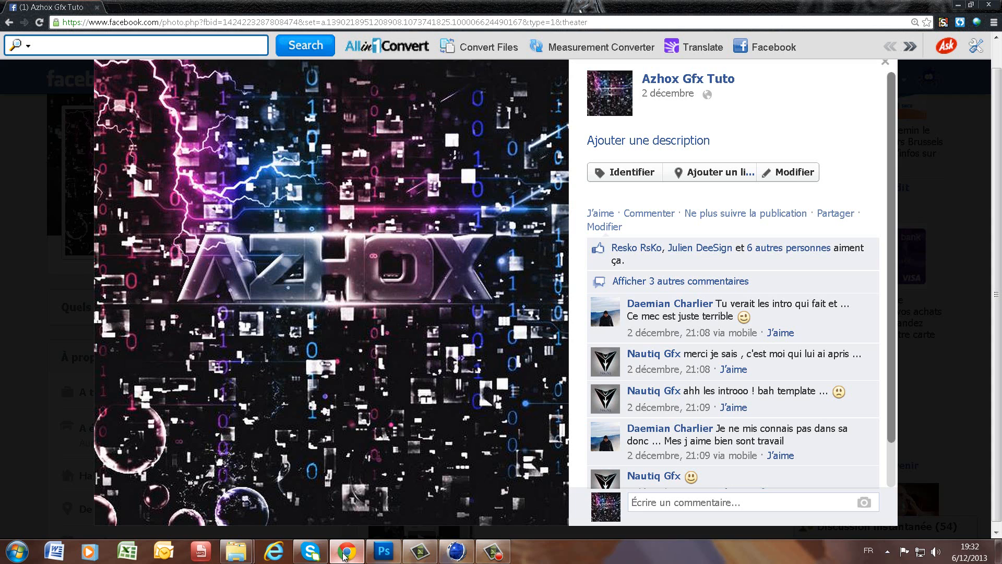
left_click(345, 553)
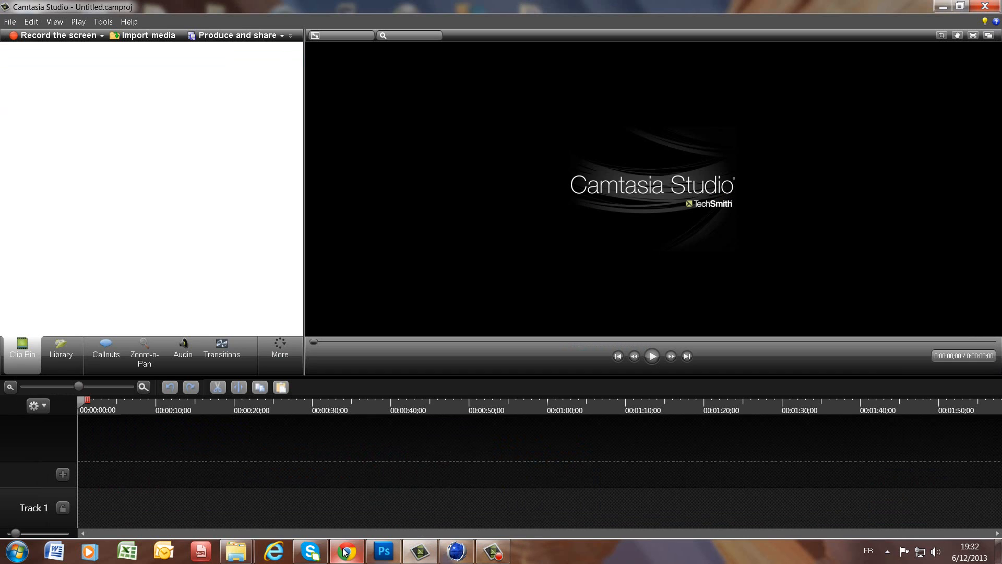
left_click(462, 549)
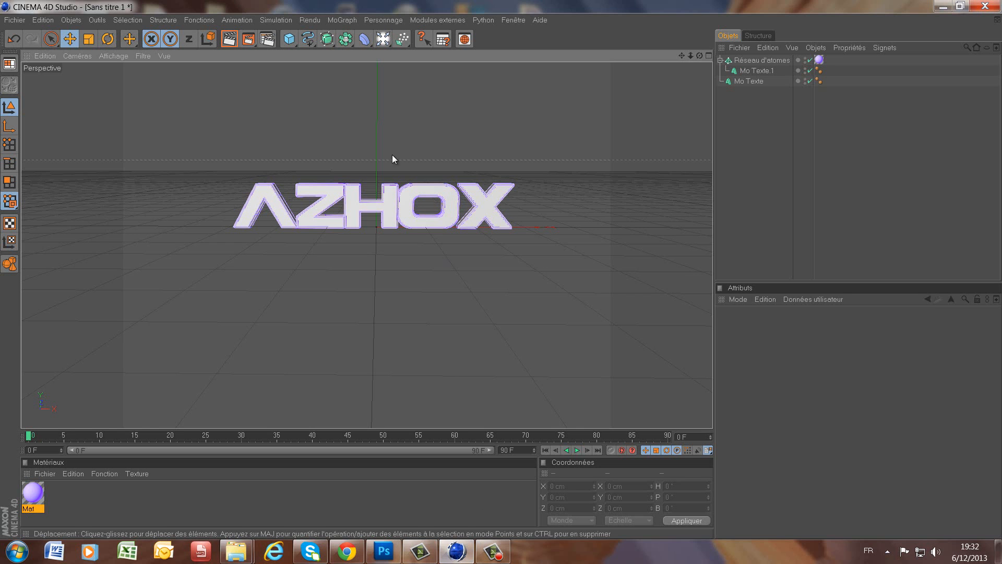
- Set the render output to the Film/Vidéo preset DVCPRO HD 720 29.97
left_click(266, 39)
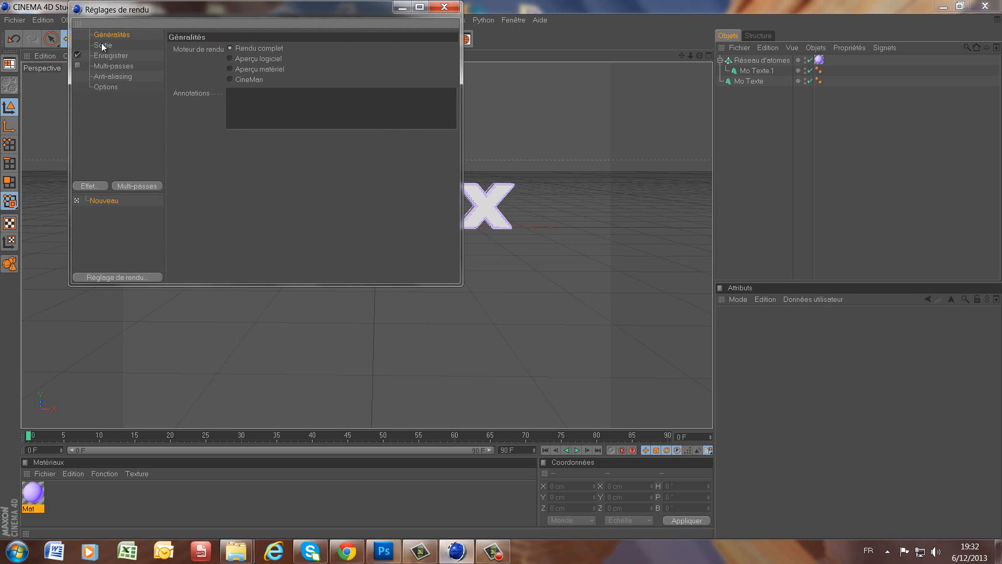
left_click(435, 8)
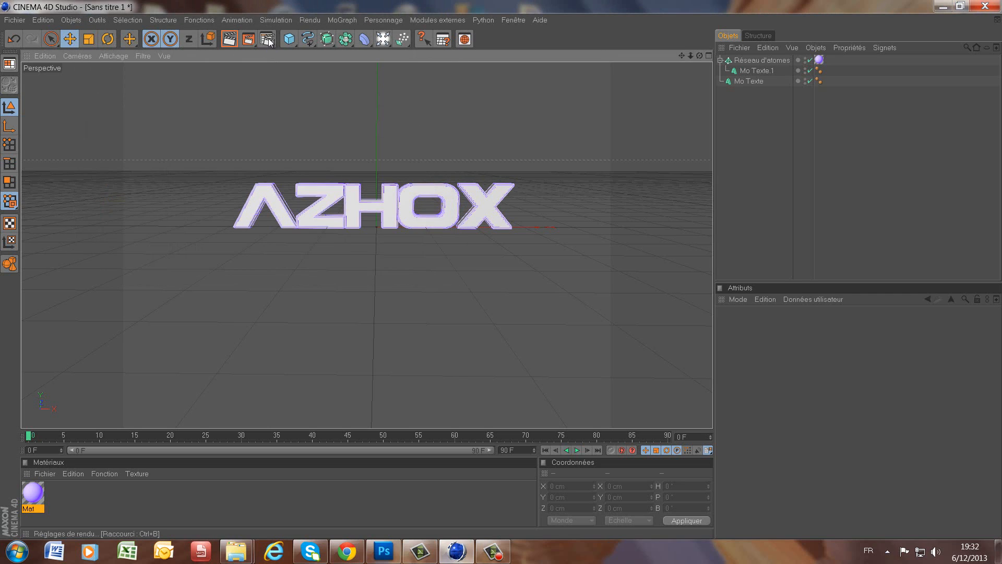
left_click(267, 40)
left_click(114, 46)
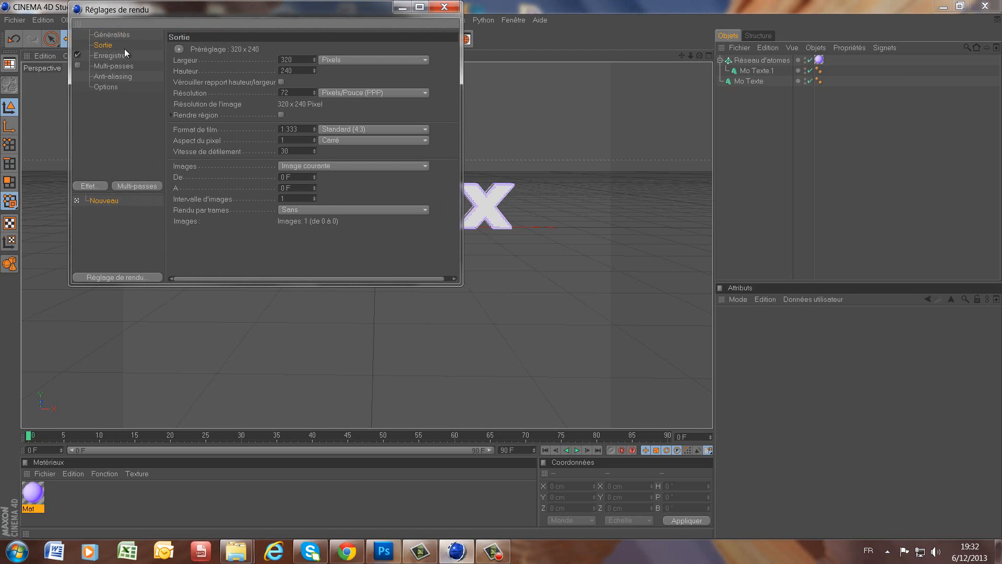
left_click(179, 49)
mouse_move(200, 84)
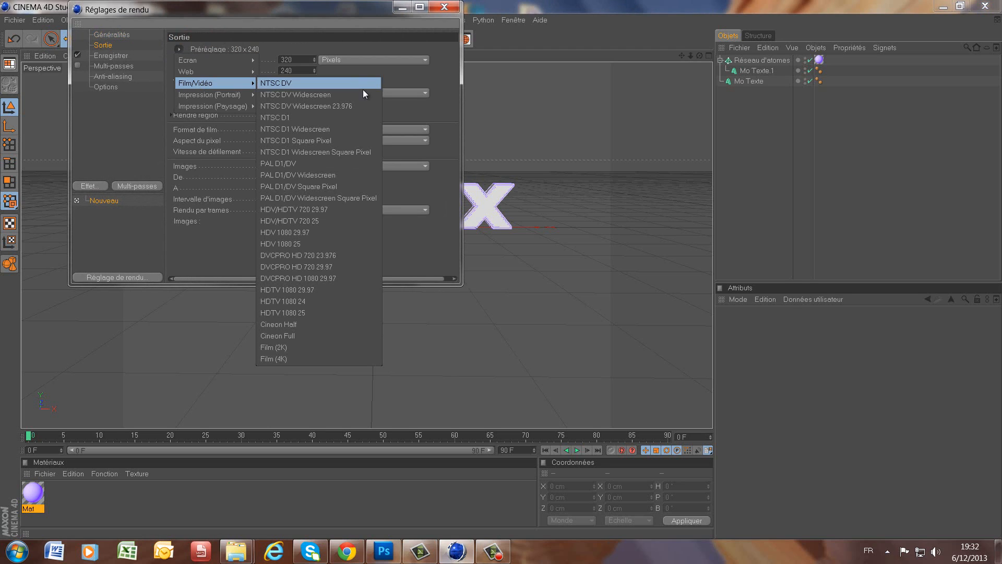
left_click(348, 267)
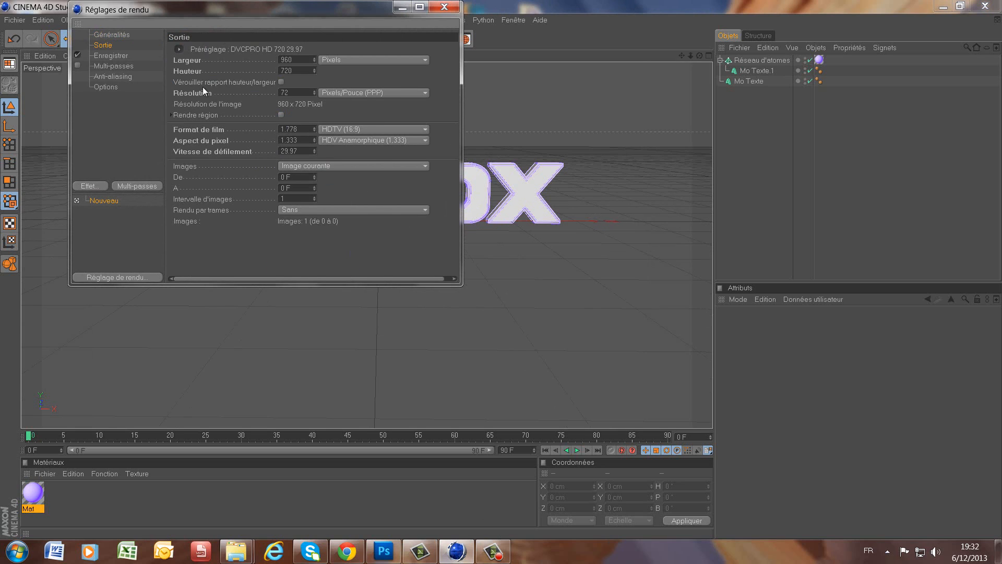
- Set the render's save format to PNG with the alpha channel (Canal alpha) enabled
left_click(110, 55)
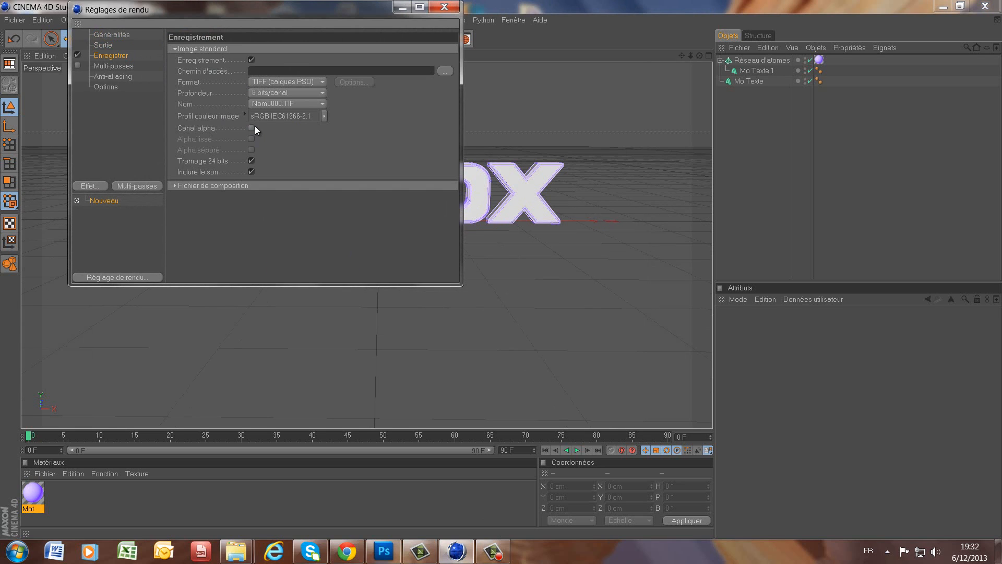
left_click(269, 83)
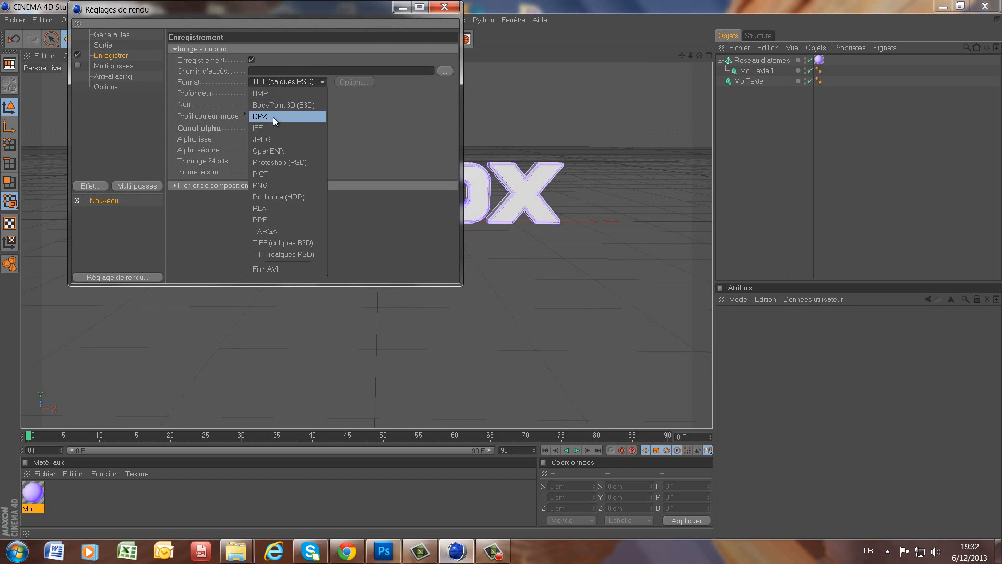
left_click(272, 183)
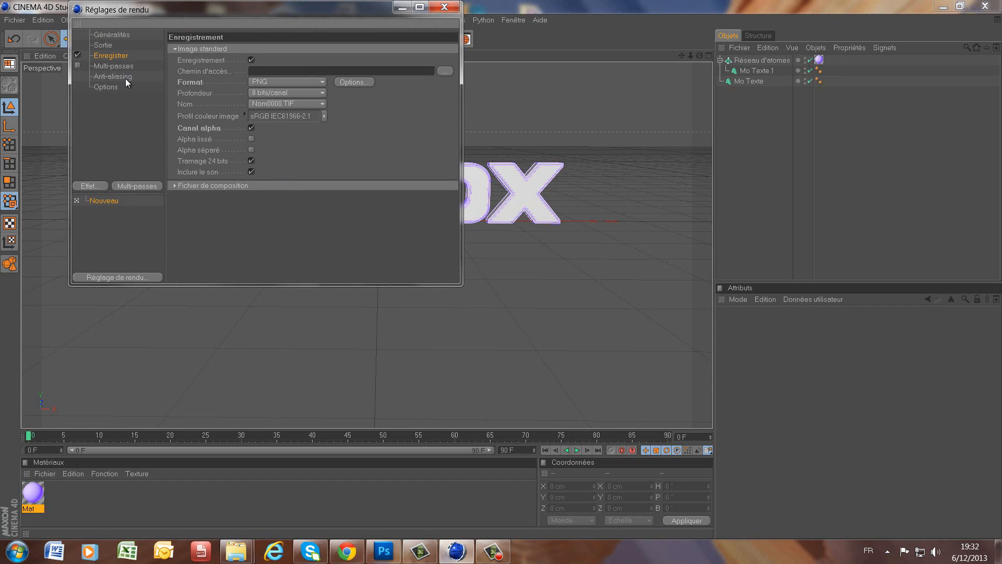
- Set the render's anti-aliasing to "Au mieux" and close the render settings
left_click(125, 78)
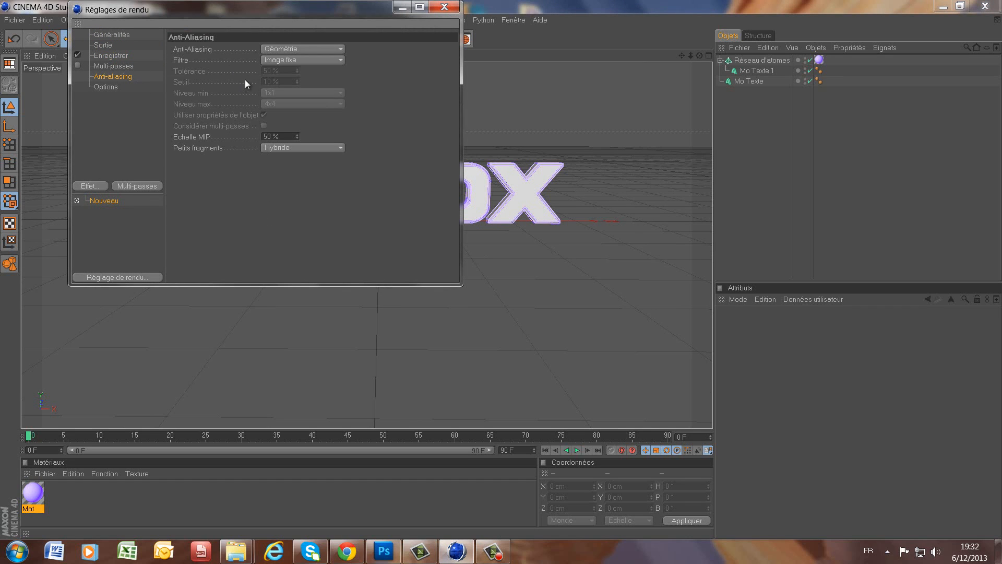
left_click(309, 51)
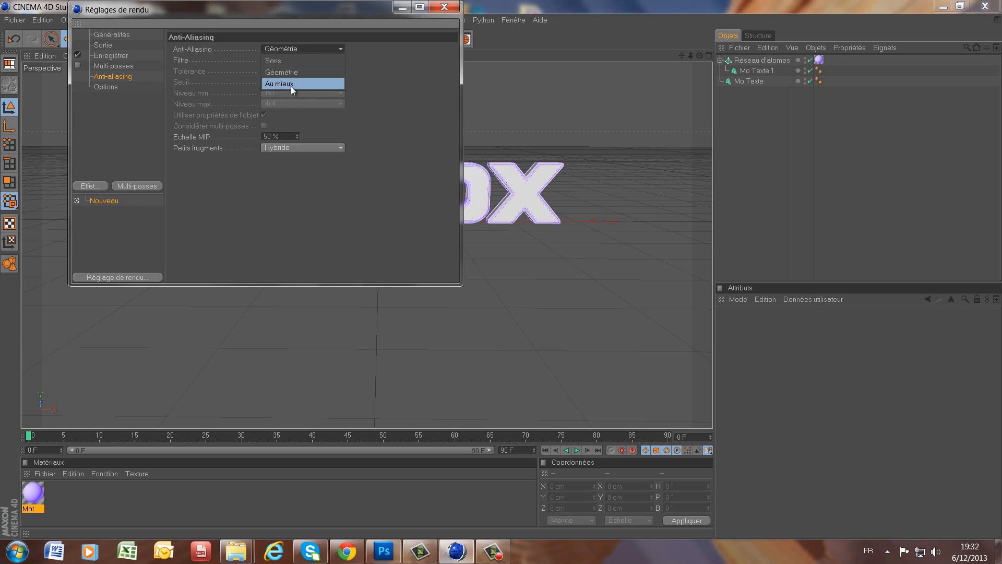
left_click(290, 86)
left_click(444, 7)
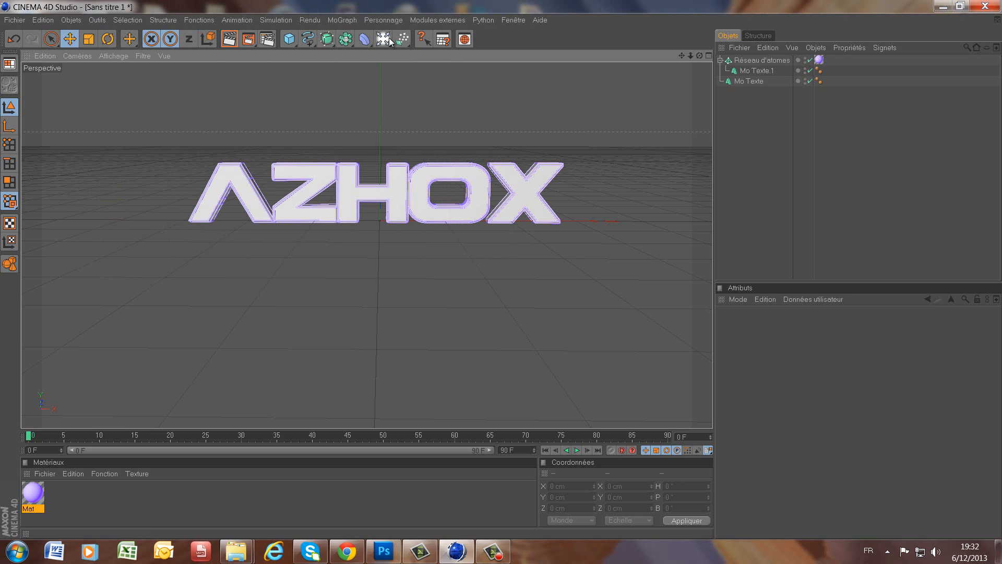
- Render the scene to the Visualiseur and choose to save it as a still 8-bit PNG with alpha channel
left_click(250, 38)
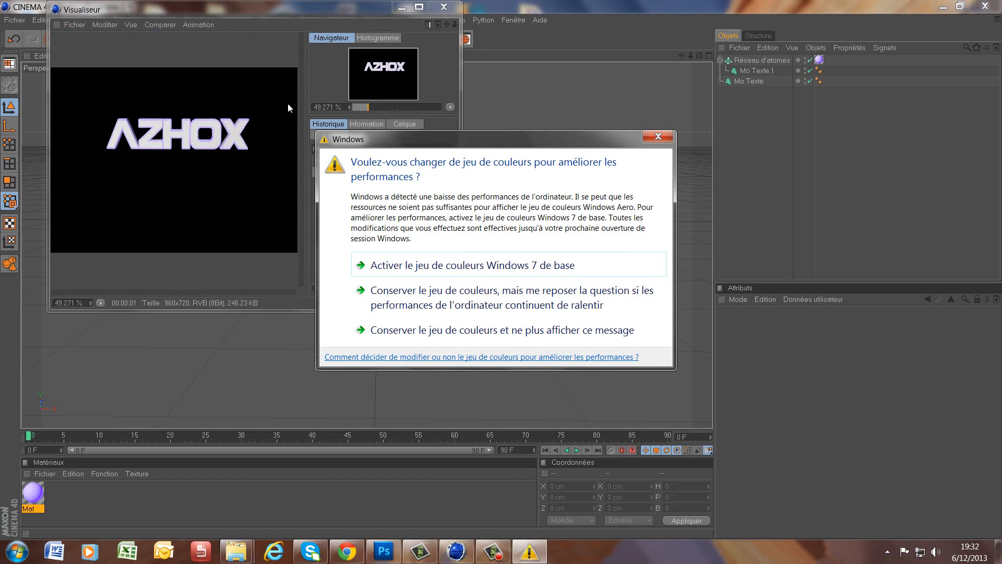
left_click(658, 138)
right_click(366, 173)
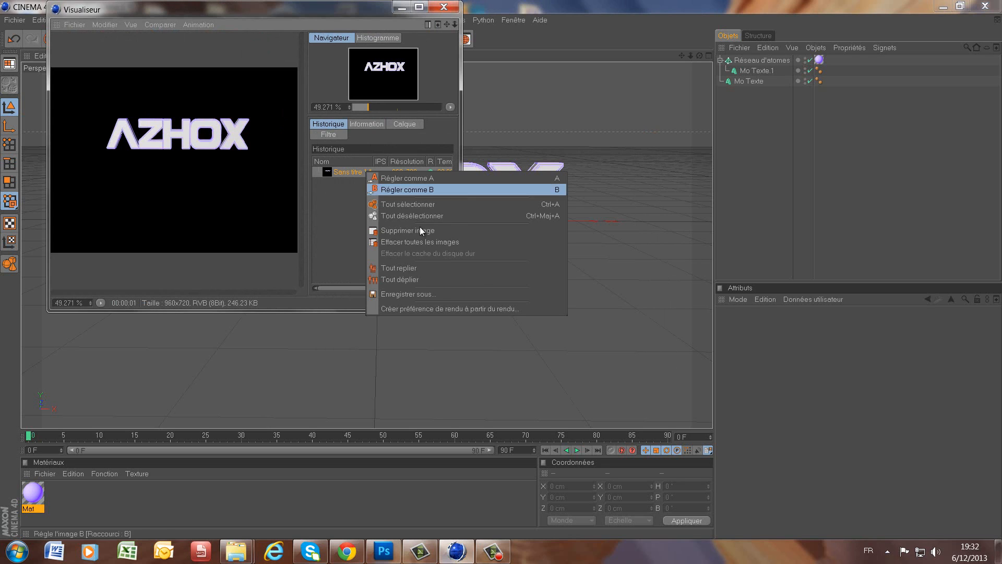
left_click(412, 294)
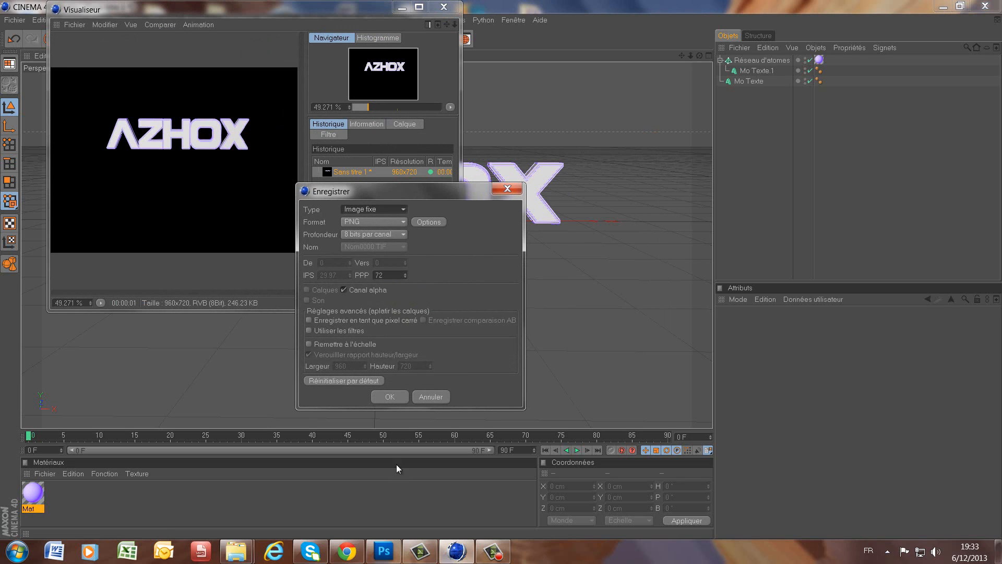
left_click(387, 399)
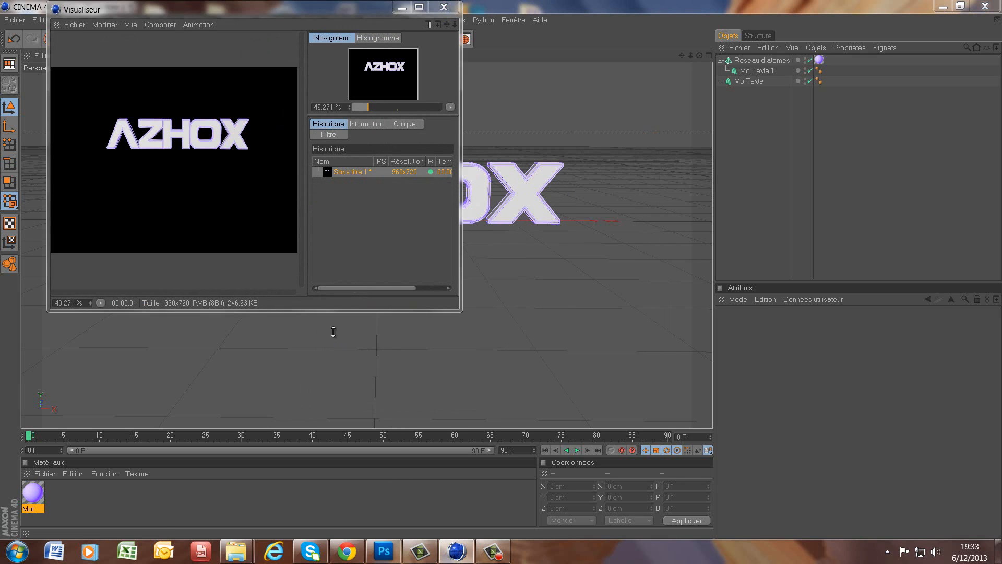
- Try to save the rendered image on the Bureau under the name "tuto"
left_click(115, 180)
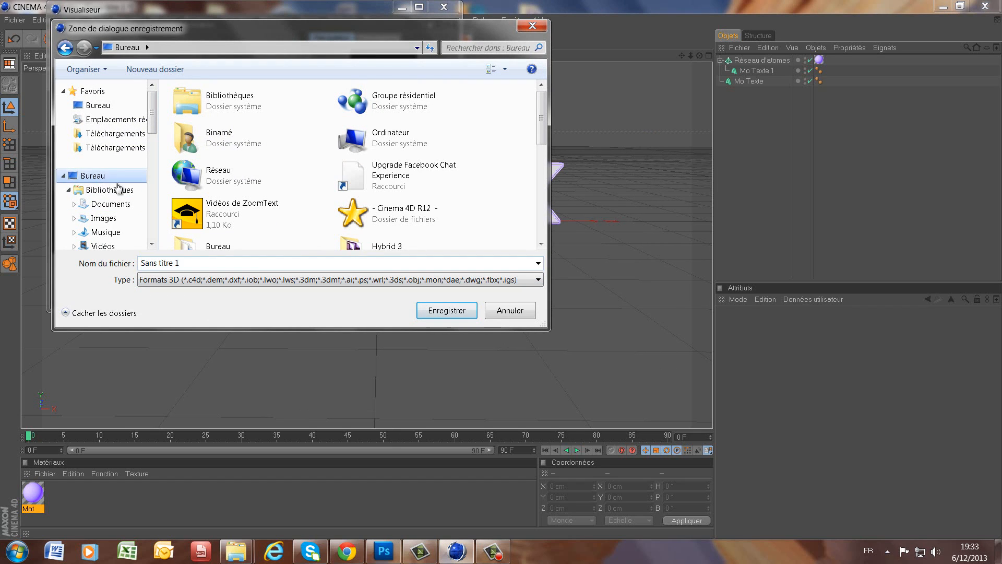
left_click(190, 262)
type("tuto")
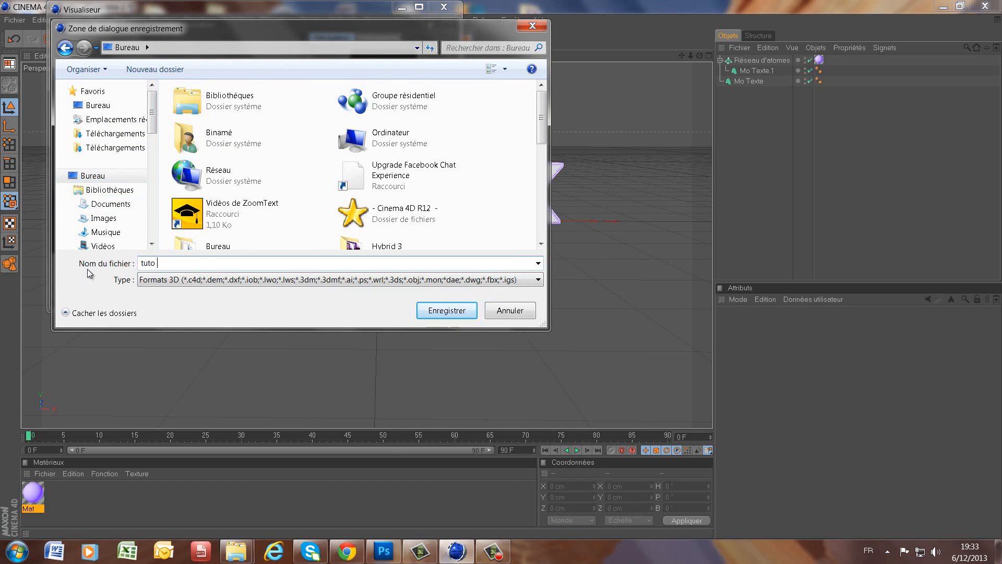
key("Return")
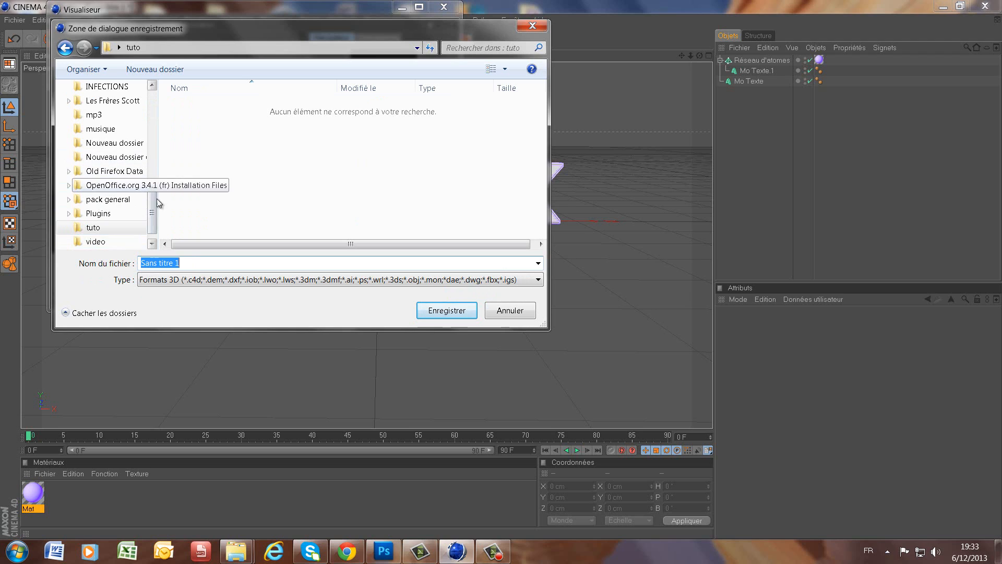
- Save the rendered image as "Sans titre 1" on the Bureau
scroll(155, 157, "up", 2)
scroll(155, 157, "up", 4)
scroll(155, 162, "down", 2)
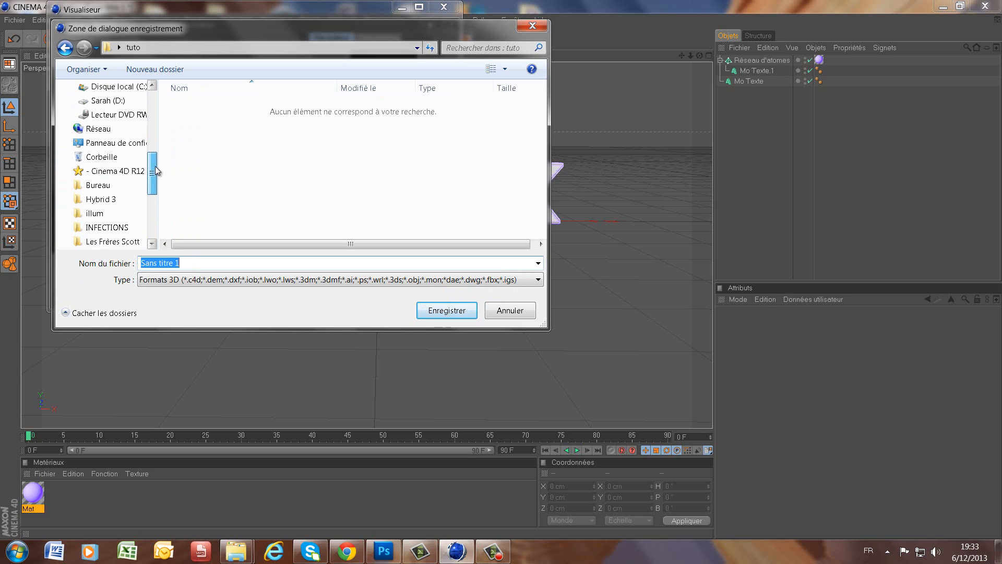
scroll(132, 184, "up", 4)
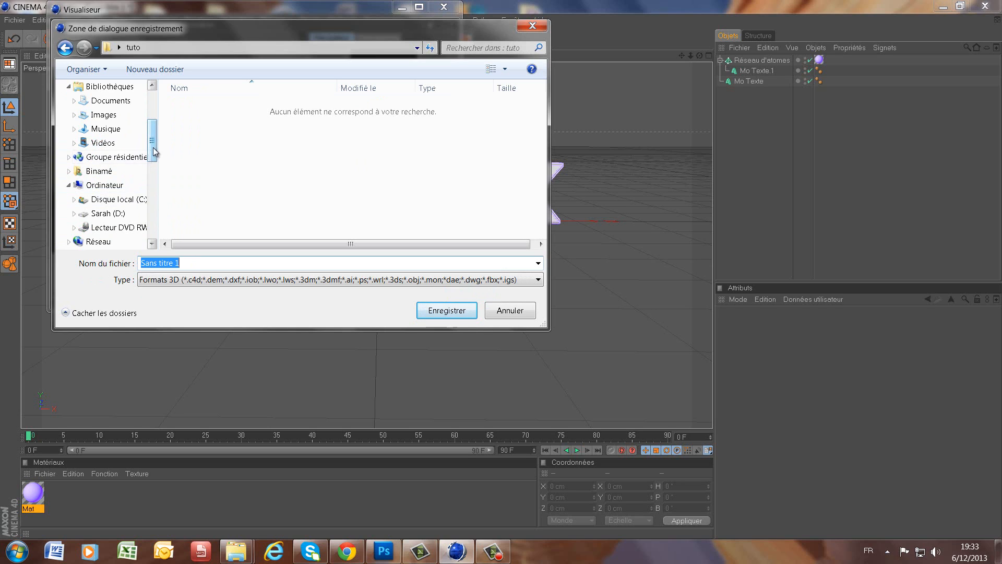
scroll(157, 133, "up", 2)
left_click(93, 142)
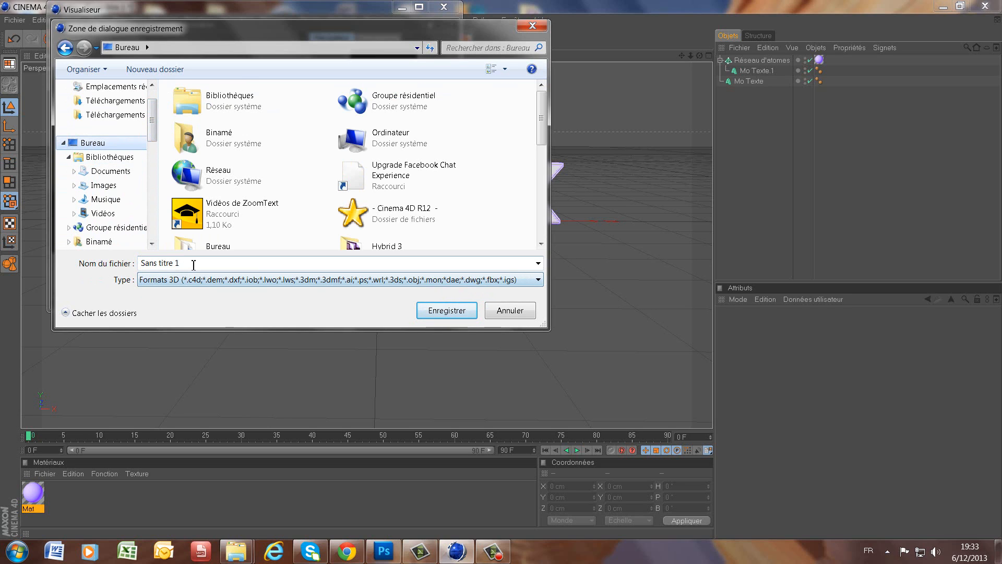
left_click(446, 311)
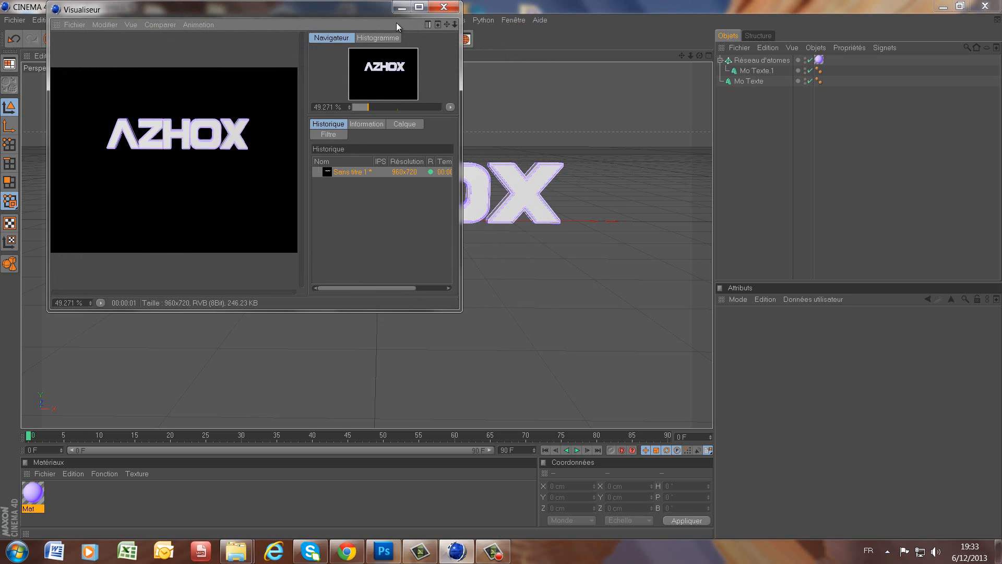
- Close the render viewer and CINEMA 4D, and switch to Photoshop
left_click(442, 7)
left_click(985, 6)
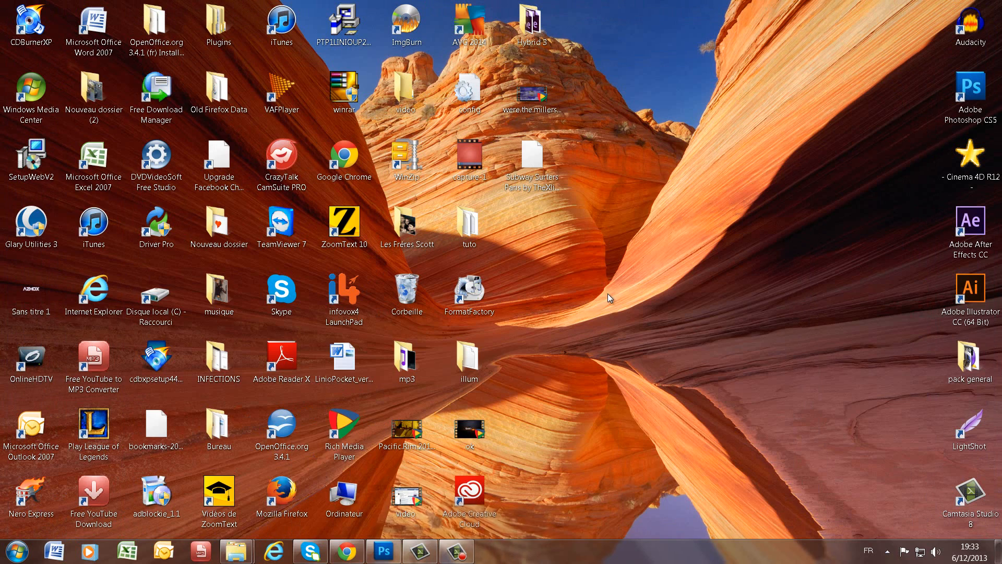
left_click(384, 550)
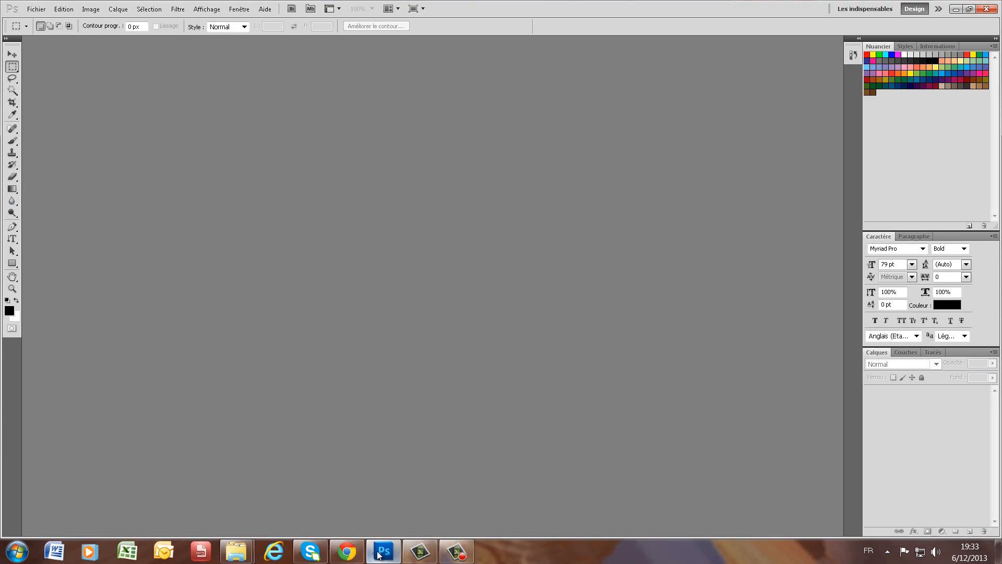
- Create a new 600 x 600 pixel RGB document with a transparent background
left_click(34, 10)
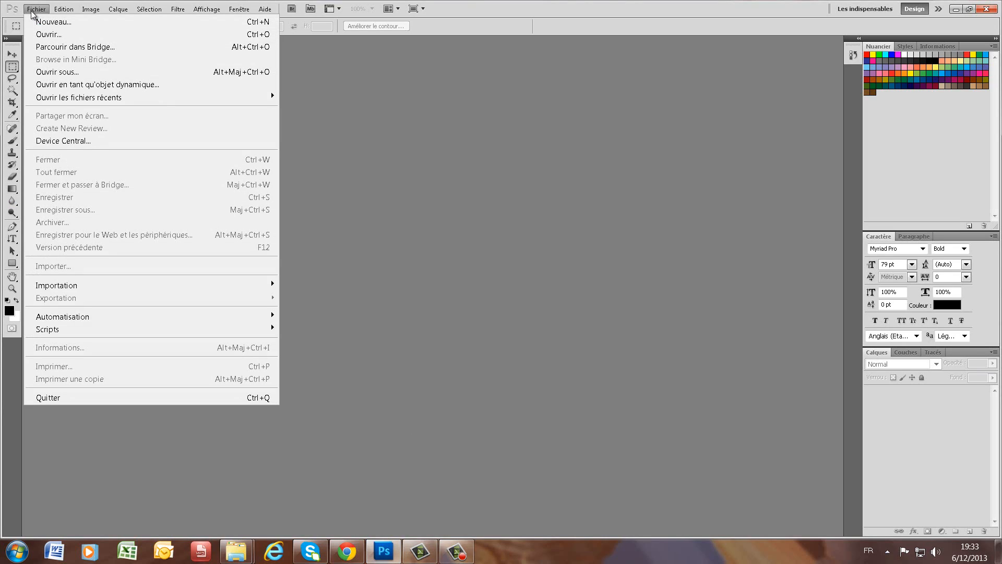
left_click(63, 22)
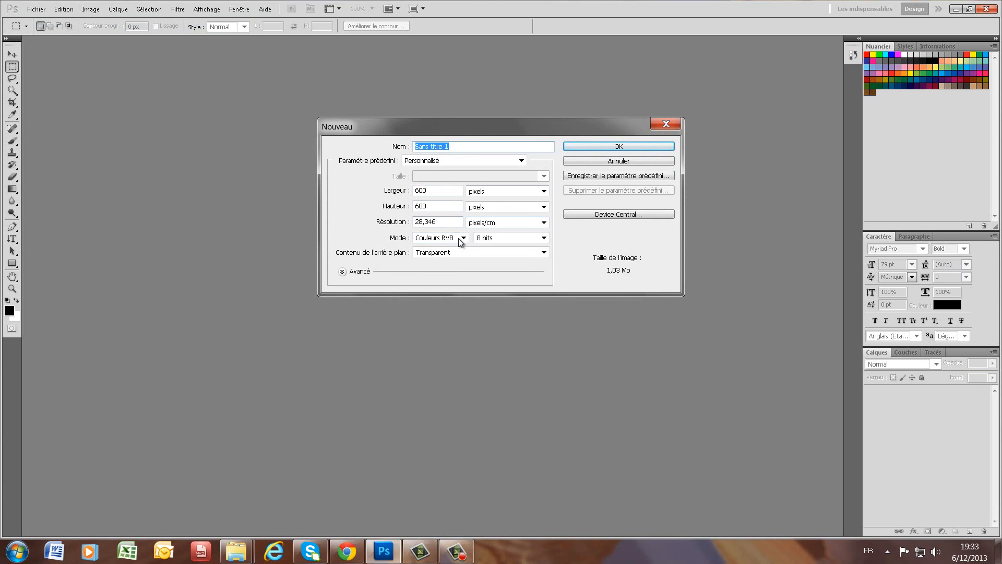
left_click(637, 148)
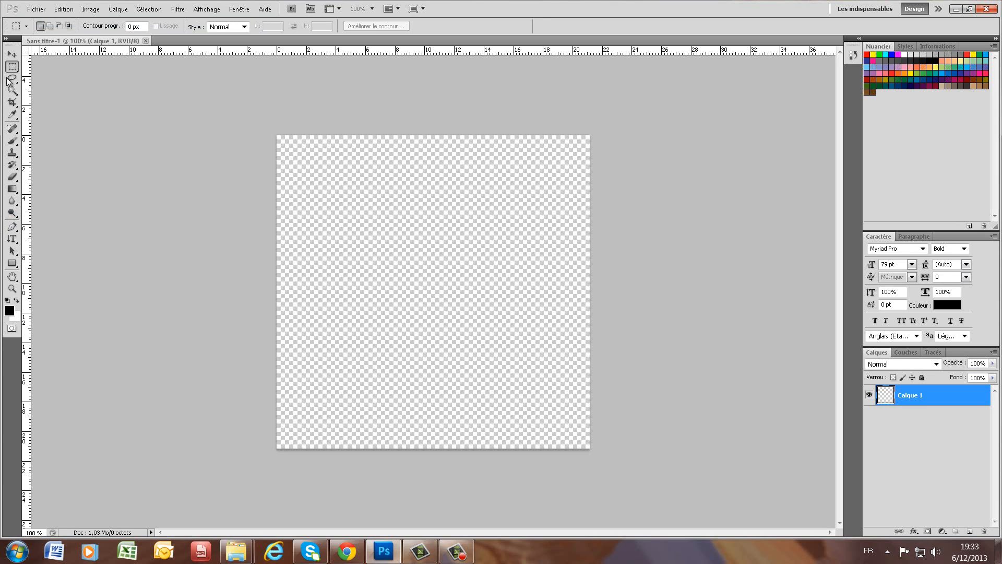
- Place Sans titre 1.png from the Bureau into the document and move the AZHOX text slightly down toward the canvas centre
left_click(12, 54)
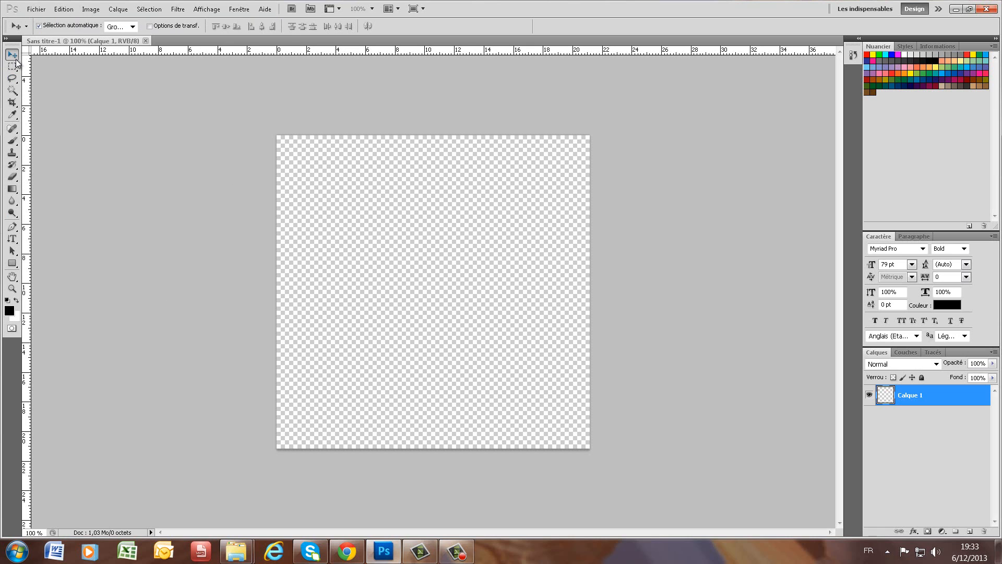
left_click(34, 10)
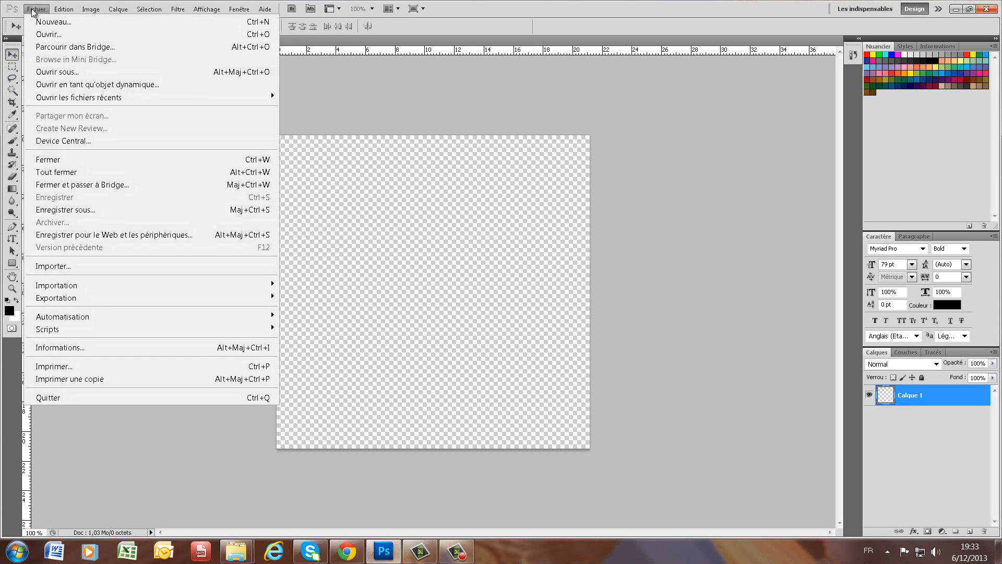
left_click(96, 266)
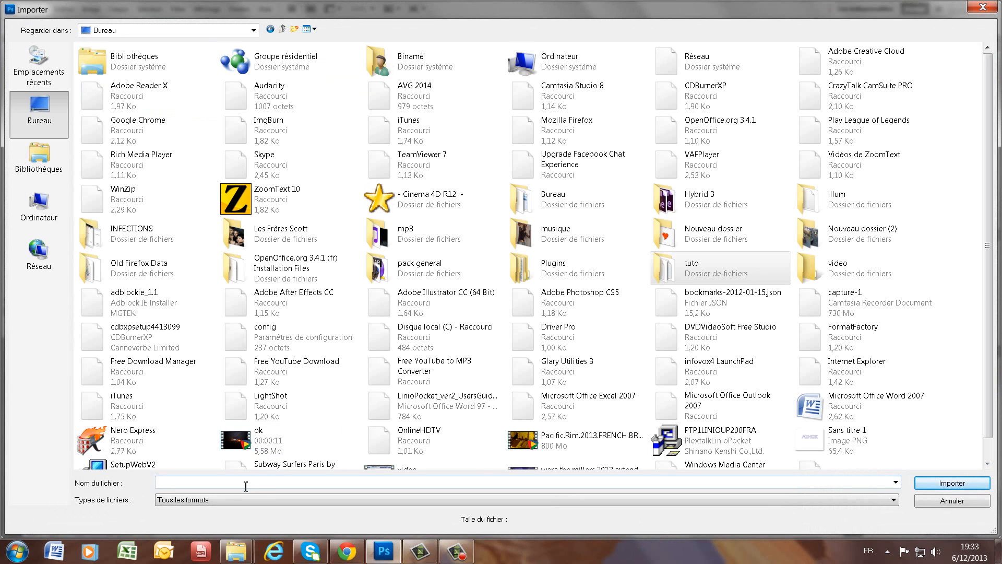
type("sa")
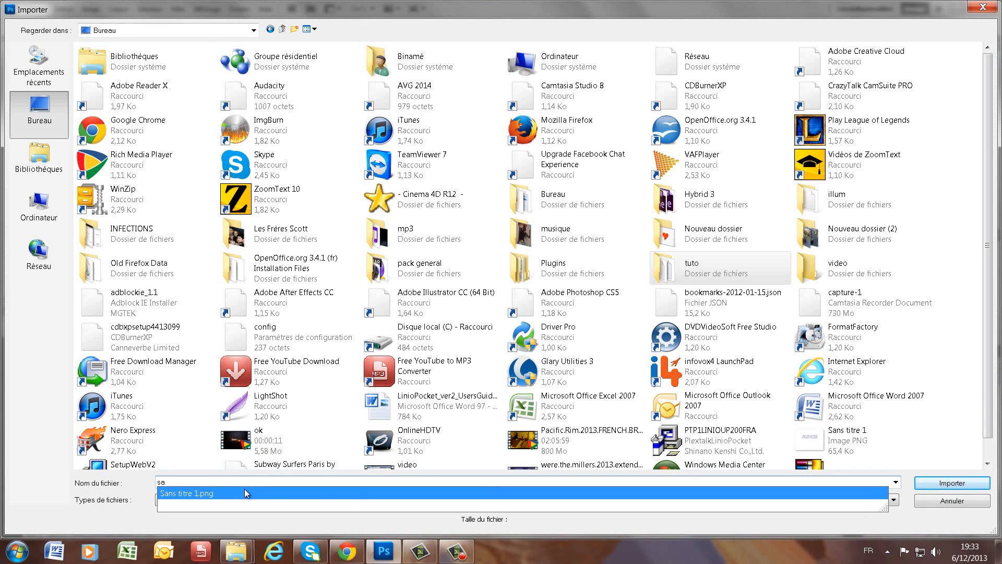
left_click(244, 492)
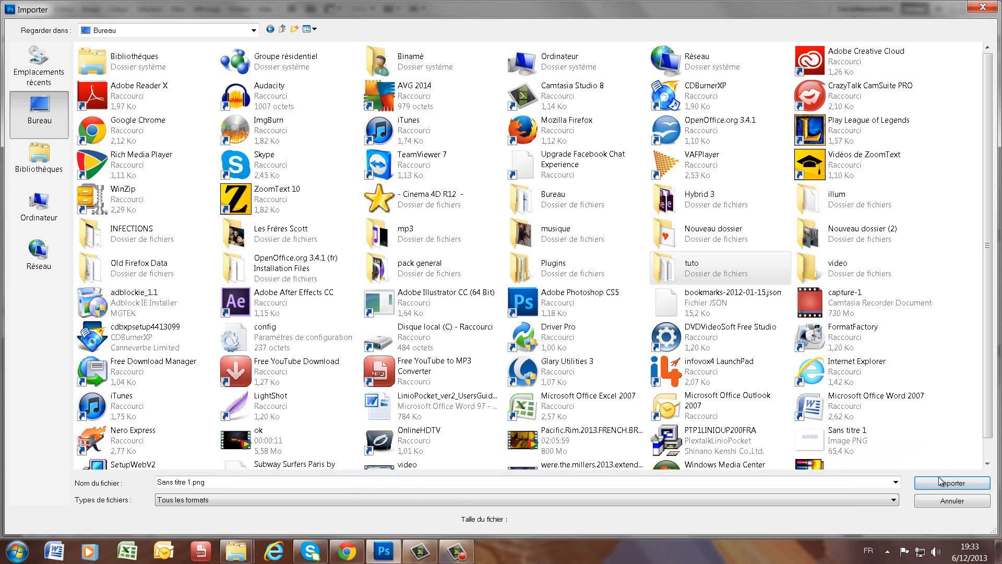
left_click(943, 482)
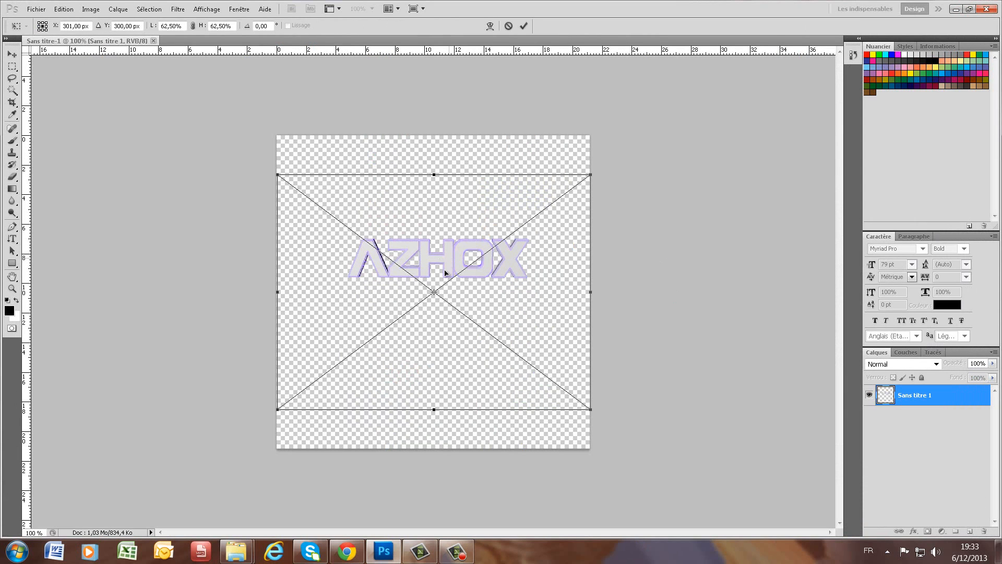
left_click_drag(445, 273, 441, 292)
left_click(523, 26)
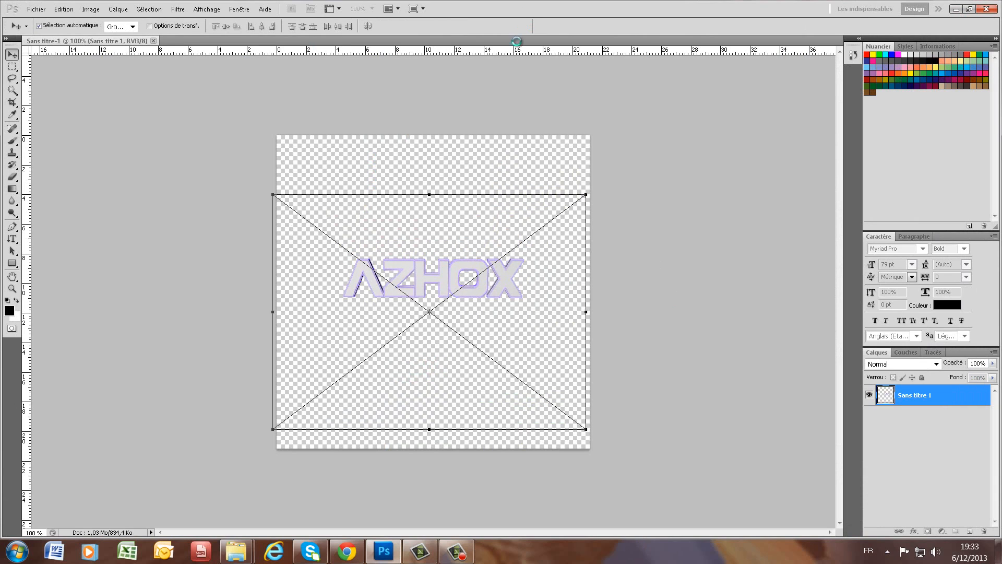
- Start opening another file, look inside the video folder and return to the Bureau
left_click(37, 9)
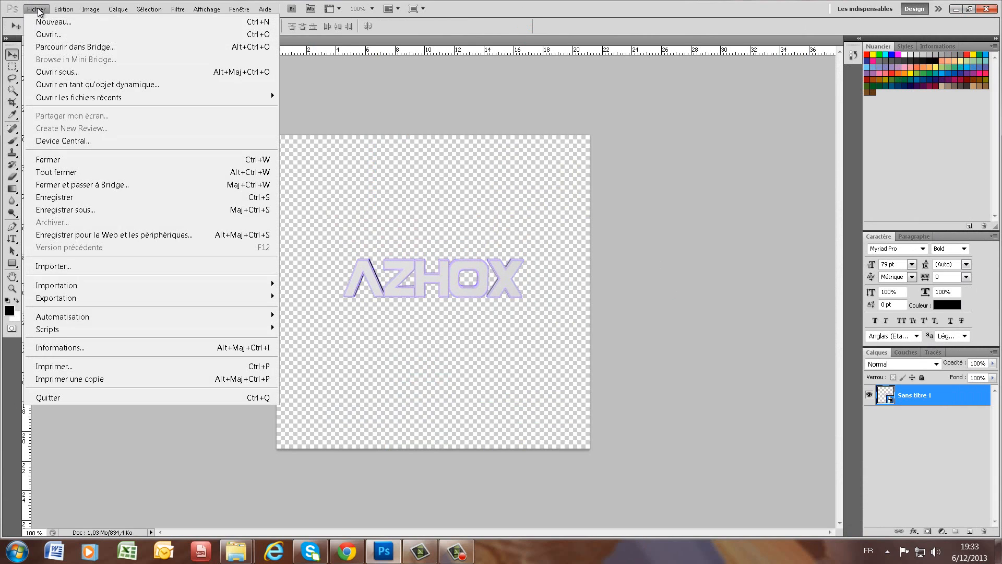
left_click(60, 35)
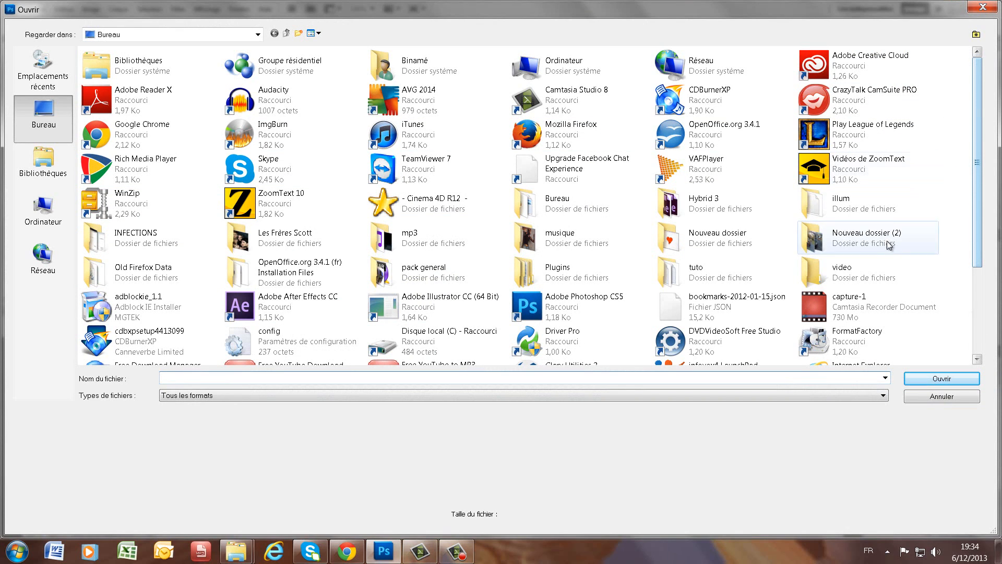
double_click(868, 273)
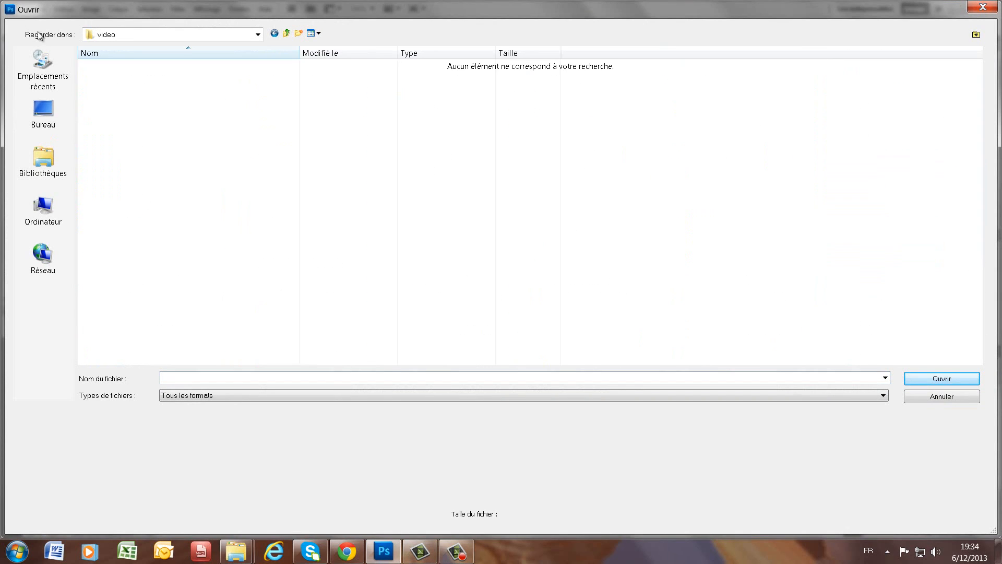
left_click(92, 36)
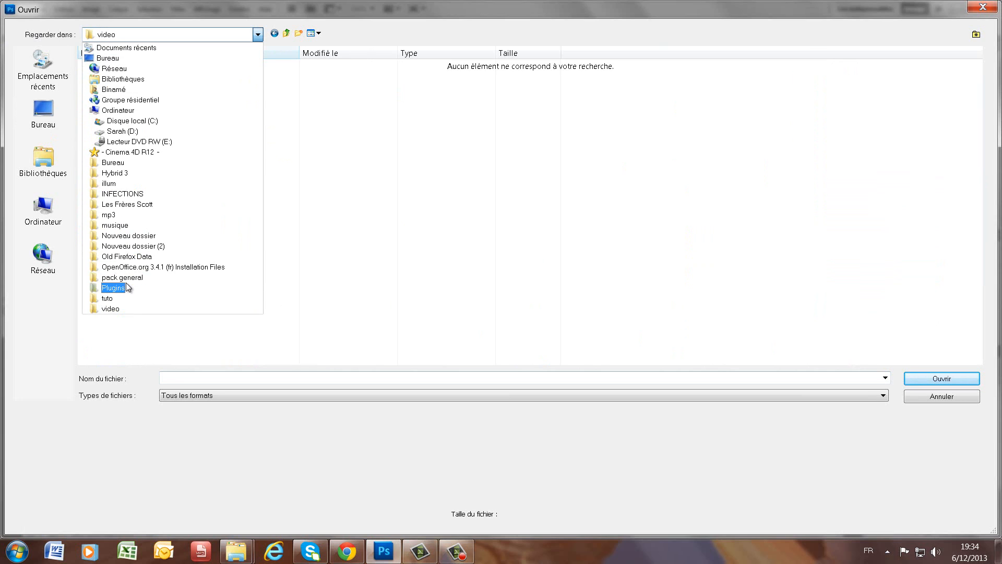
left_click(119, 58)
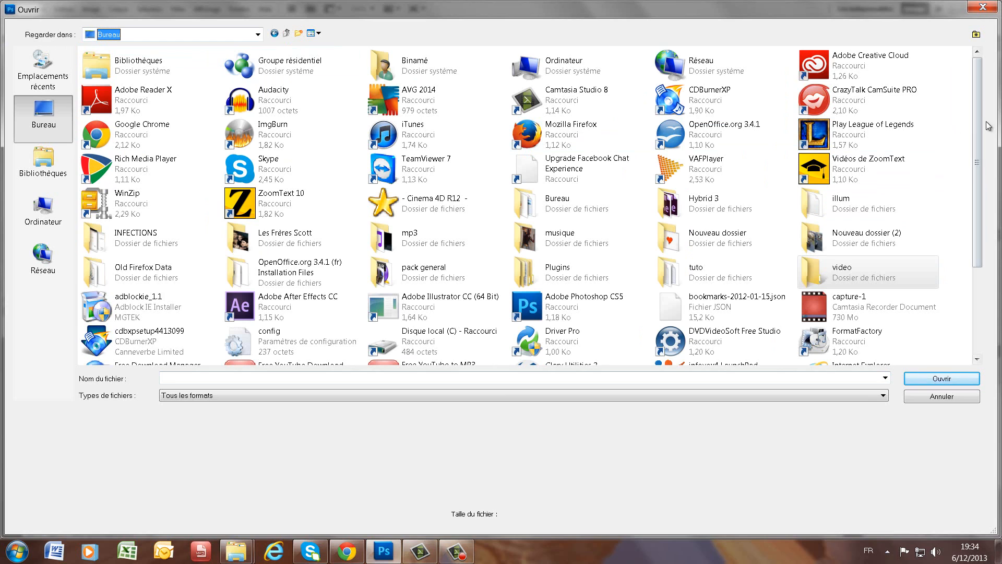
- Open "[Pack] GFX Pro -Purple-.psd" from the tuto folder, keeping its layers and accepting the missing fonts
left_click_drag(979, 126, 960, 228)
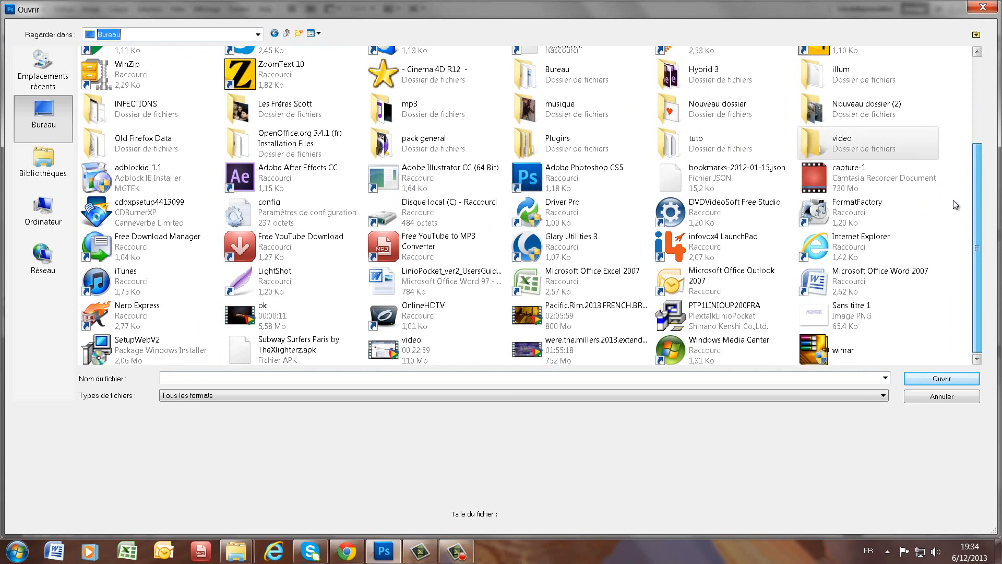
scroll(953, 196, "up", 1)
double_click(740, 177)
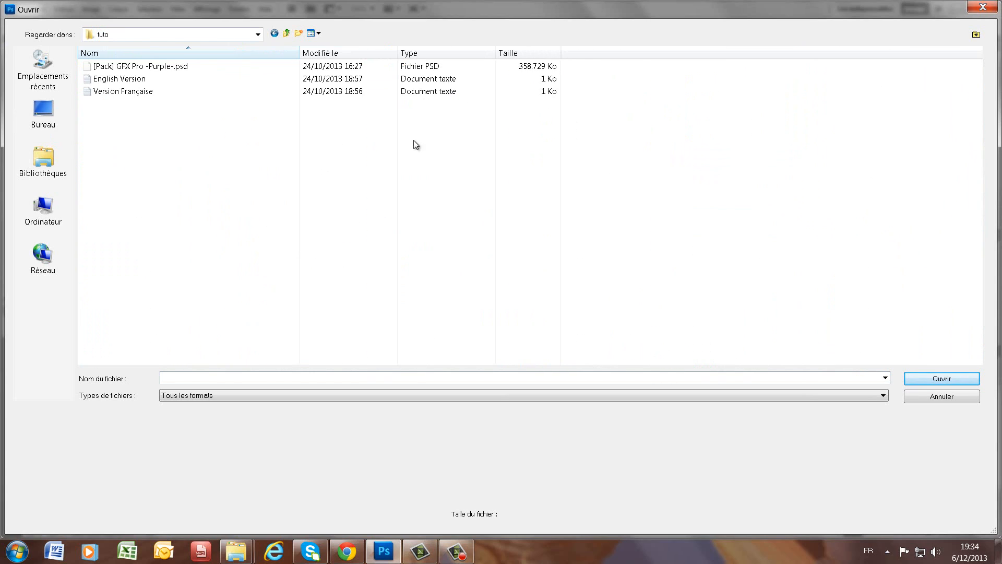
double_click(195, 65)
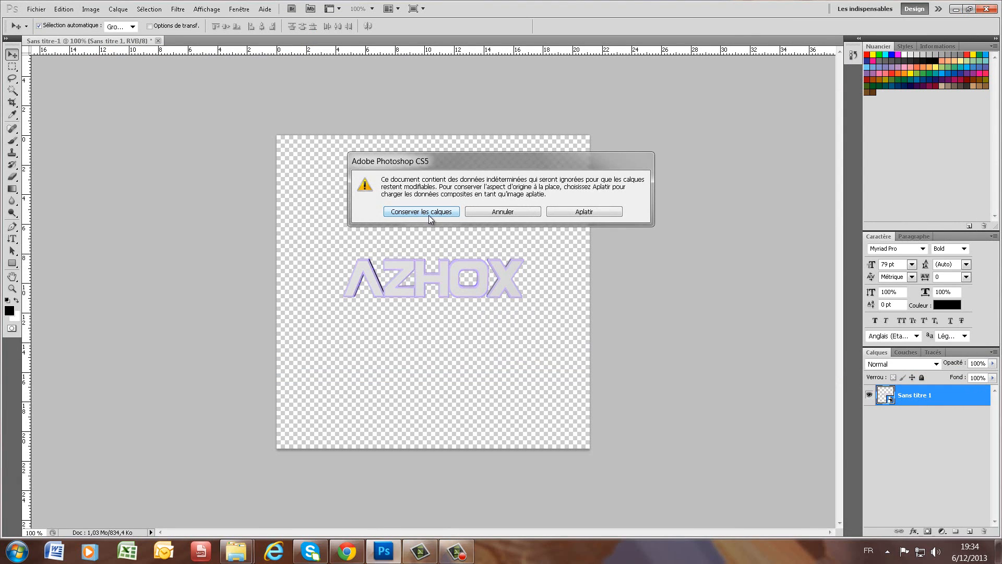
left_click(421, 211)
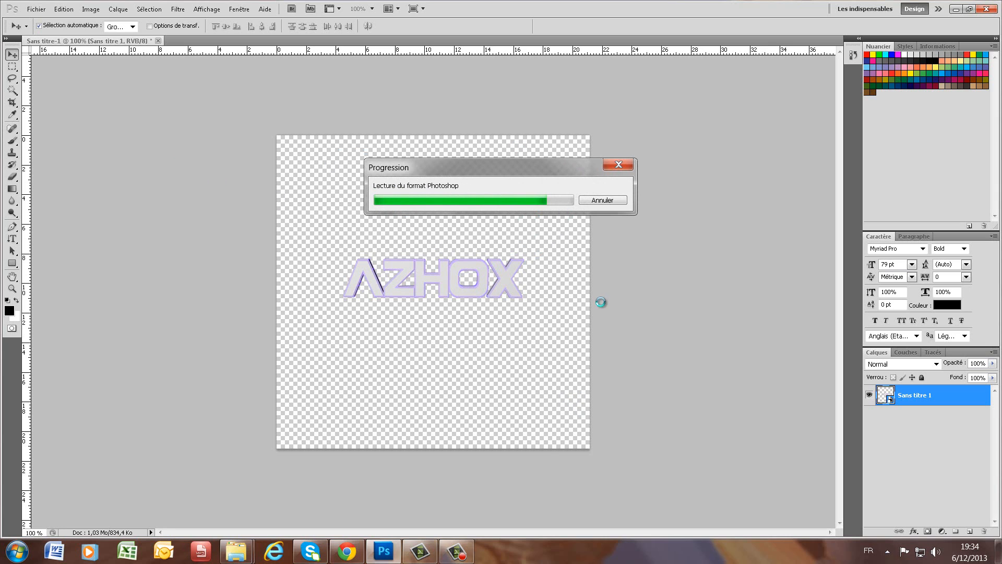
left_click(352, 557)
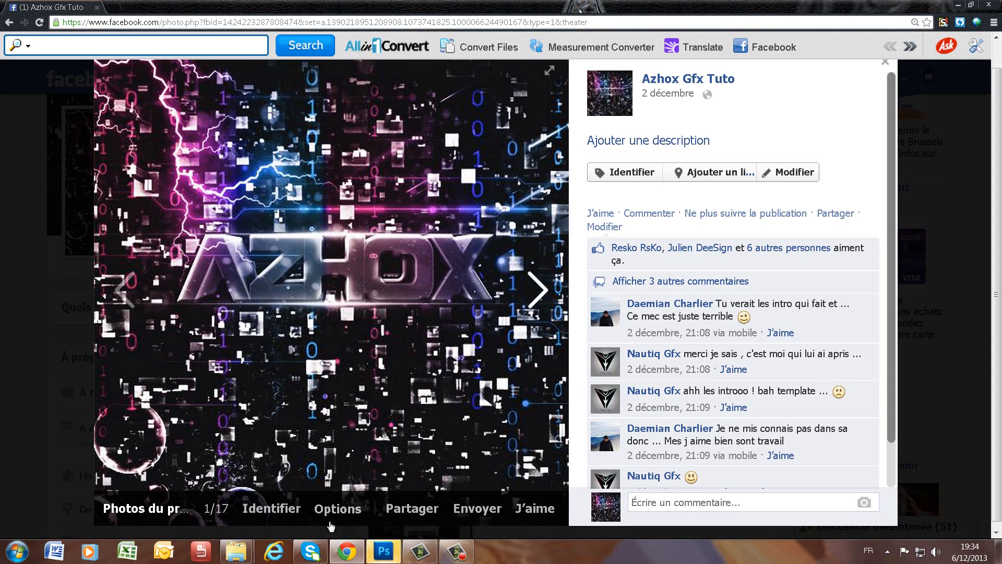
left_click(354, 556)
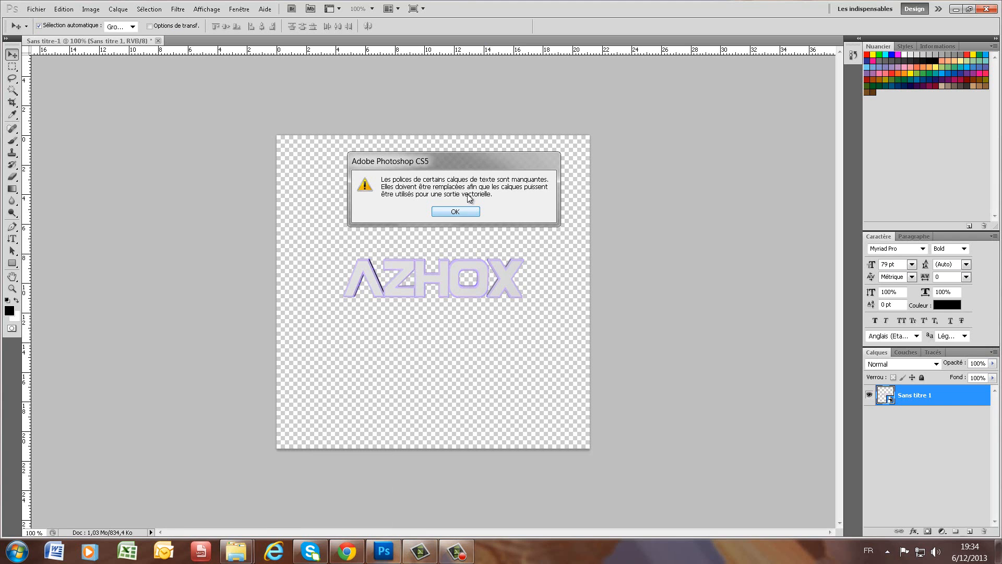
left_click(461, 213)
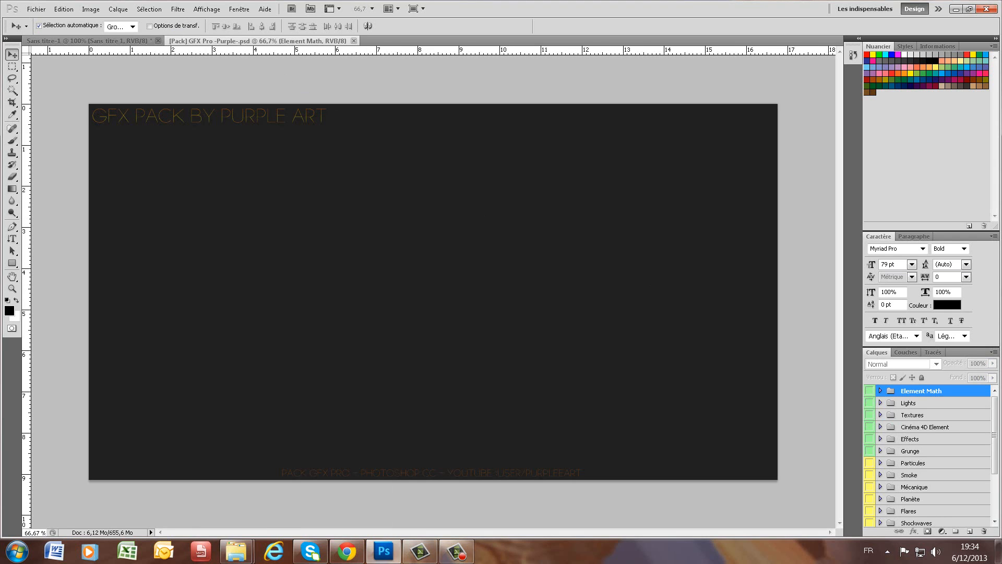
- Expand the Textures group of the GFX pack and preview Texture 6, hiding it again
left_click_drag(996, 436, 995, 437)
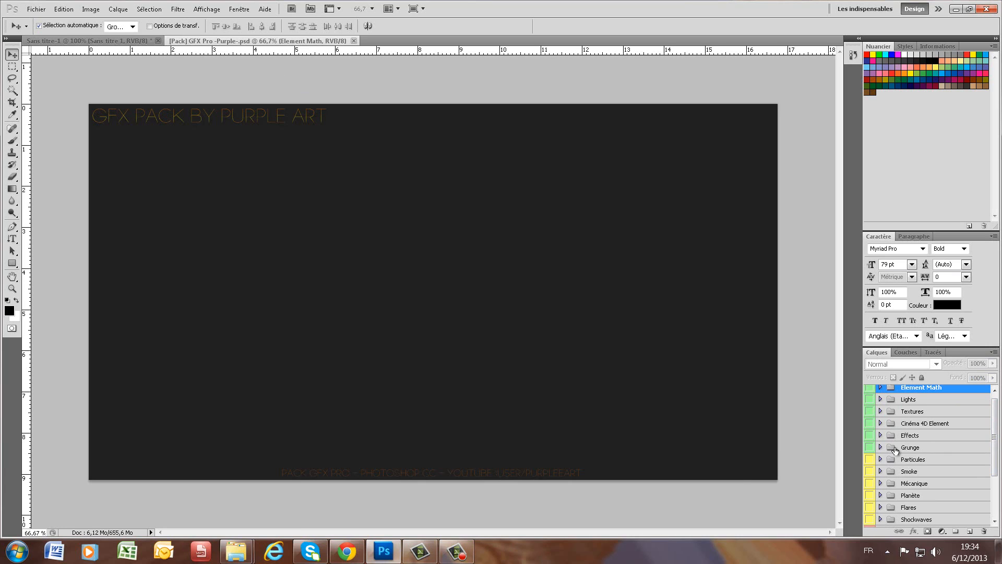
left_click(882, 412)
left_click(881, 411)
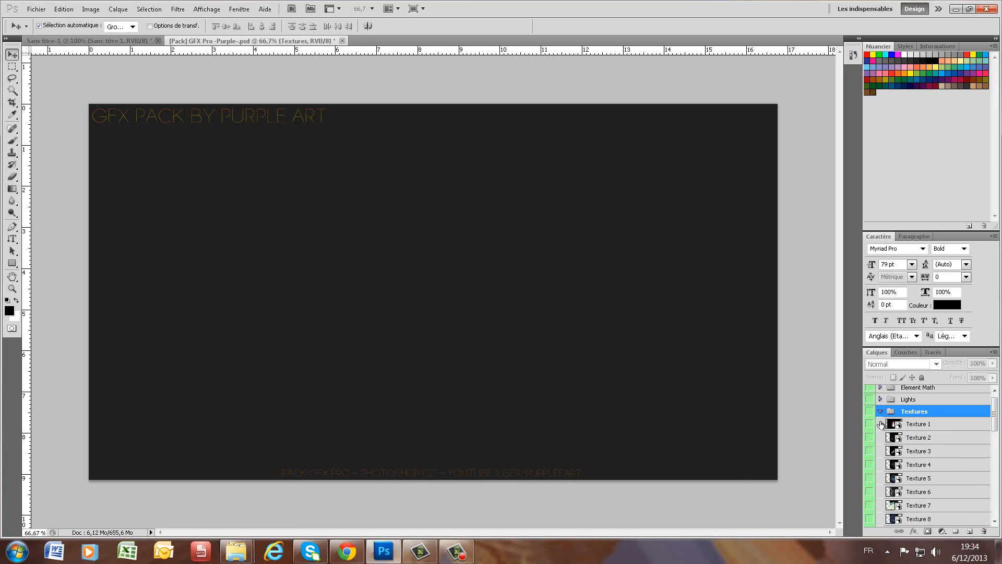
left_click(869, 492)
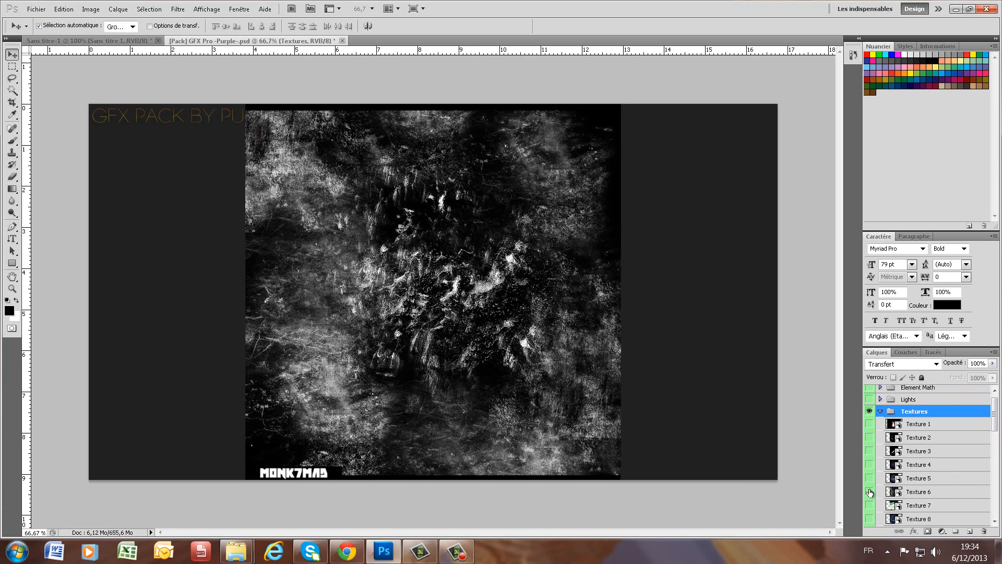
left_click(869, 492)
- Duplicate the Texture 6 layer into the Sans titre-1 document
left_click(931, 492)
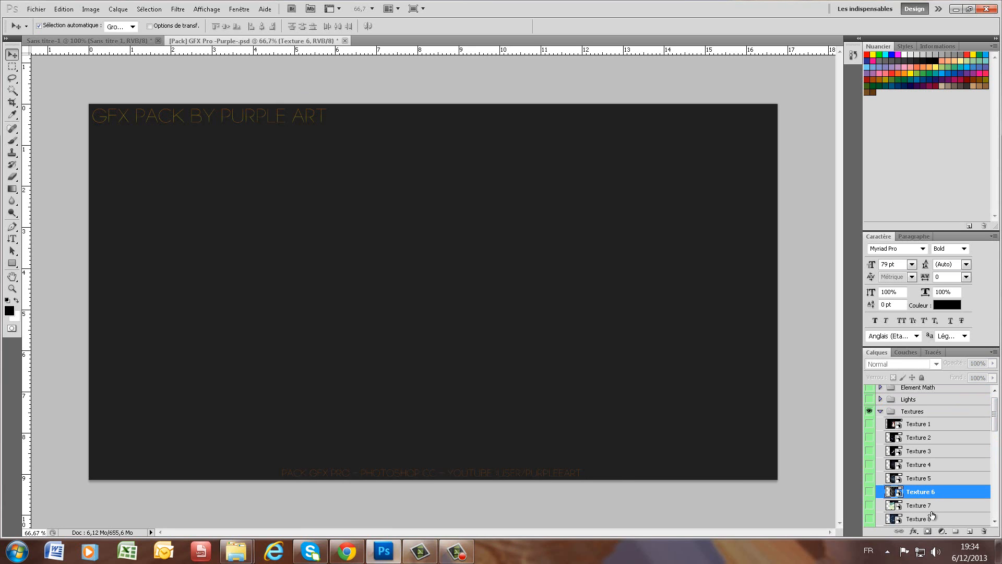
right_click(932, 511)
left_click(781, 509)
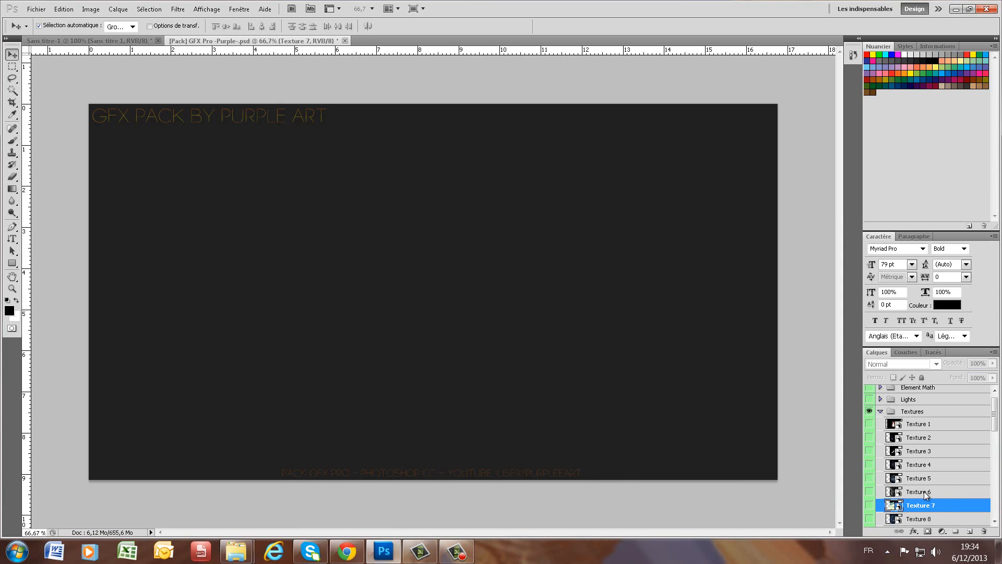
right_click(926, 495)
left_click(894, 213)
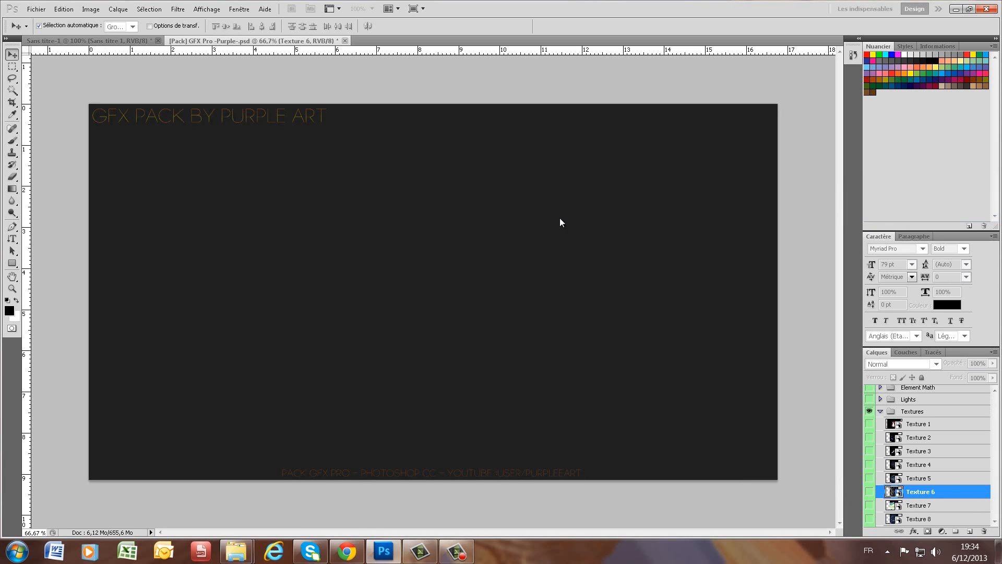
left_click(505, 212)
left_click(505, 221)
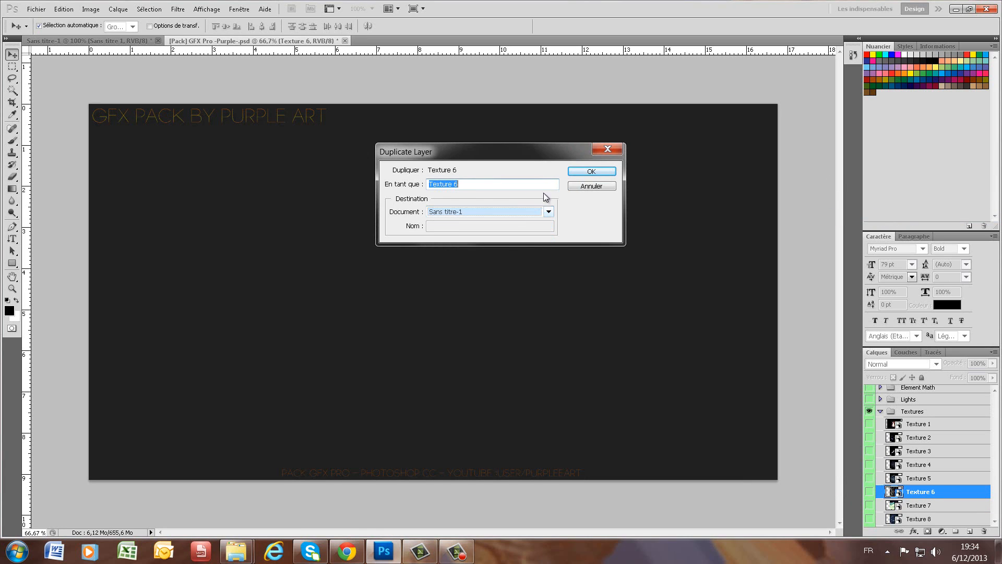
left_click(591, 172)
- In Sans titre-1, move Texture 6 to cover the canvas and clip it to the AZHOX text with a clipping mask
left_click(78, 41)
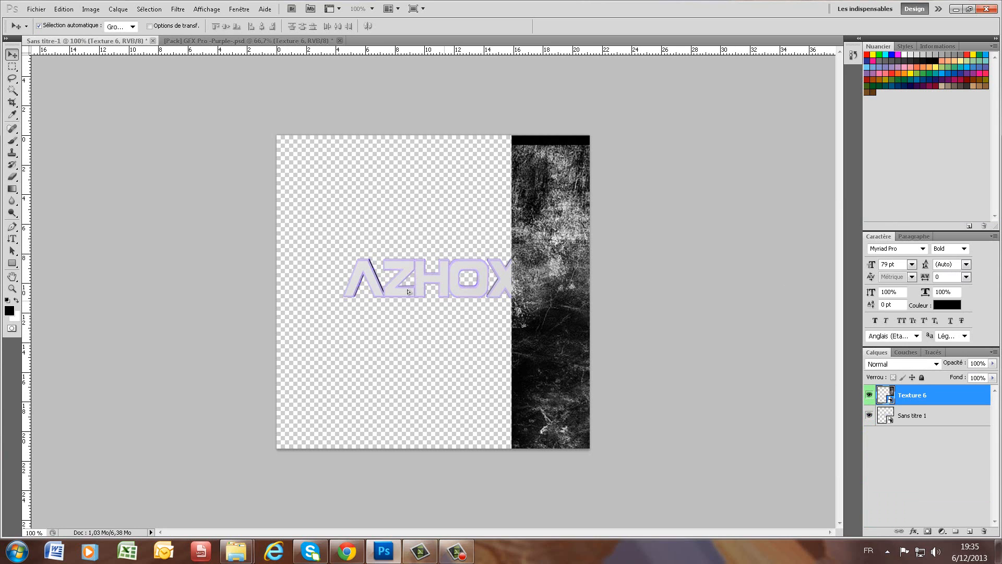
left_click_drag(408, 292, 339, 290)
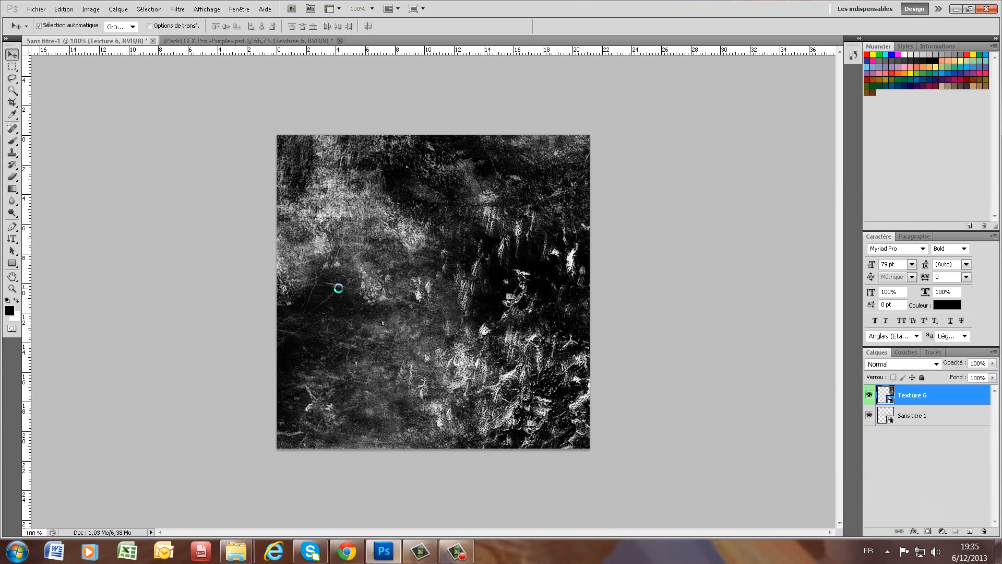
right_click(944, 401)
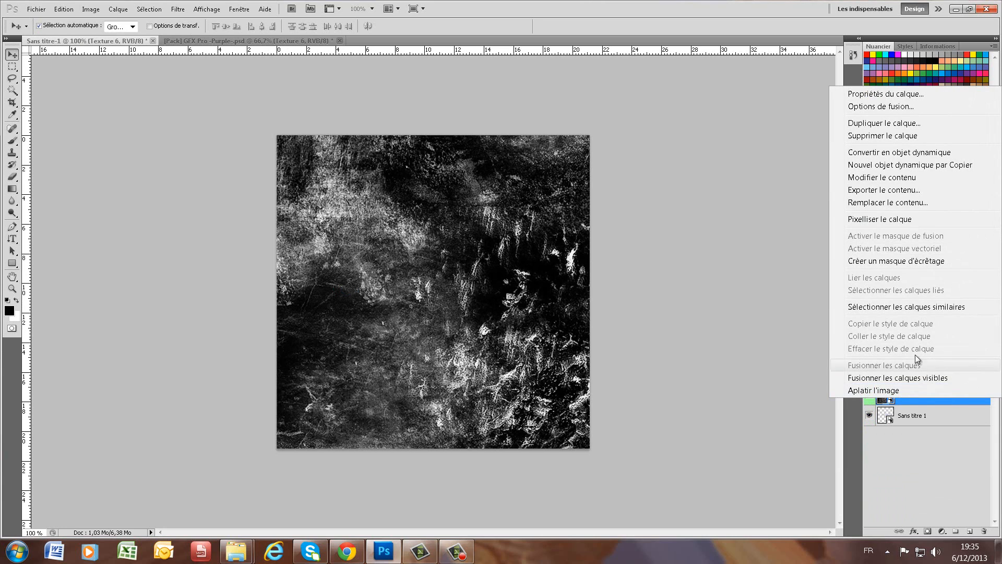
left_click(885, 262)
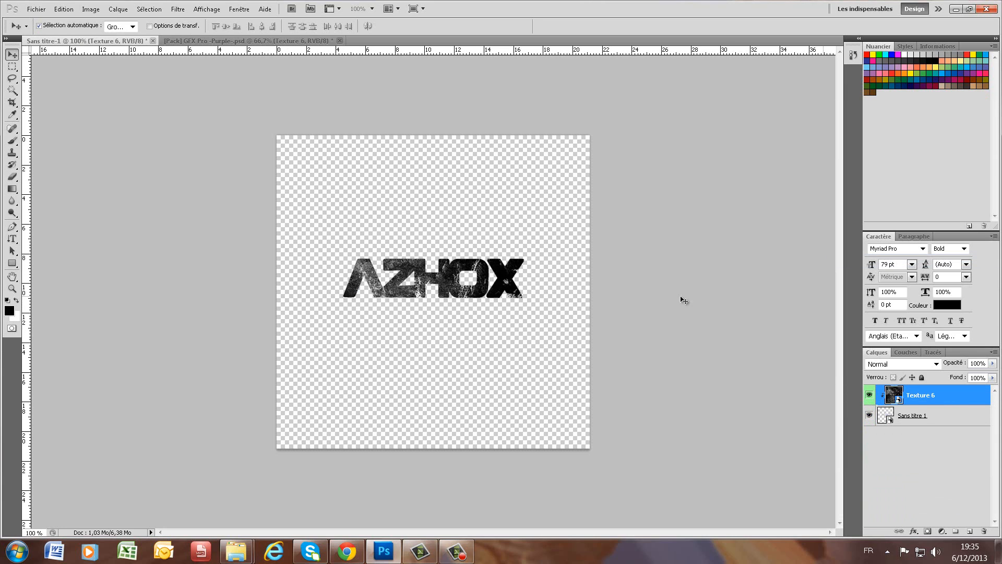
- Set the Texture 6 layer's blend mode to Incrustation and deselect the layer
left_click(932, 364)
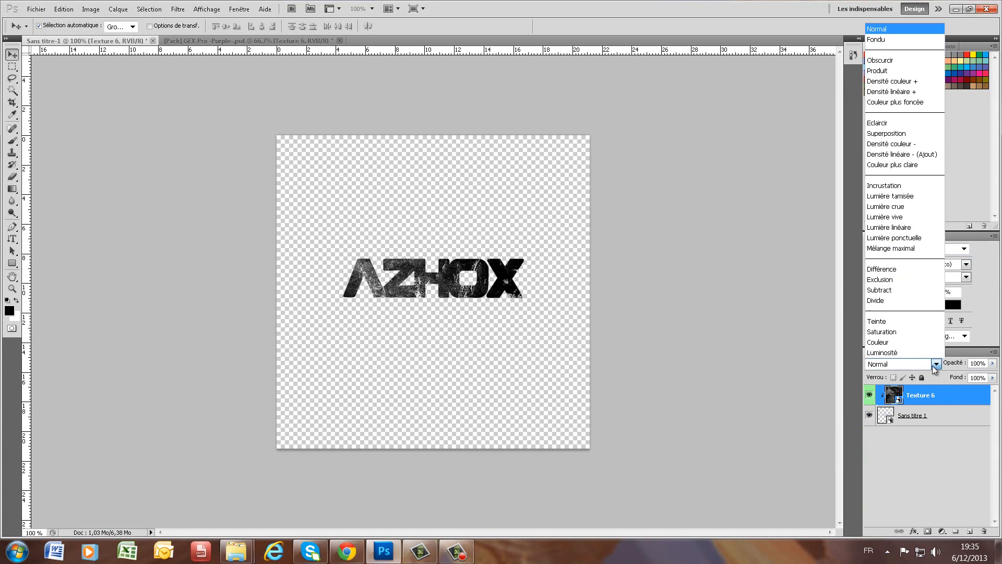
left_click(888, 191)
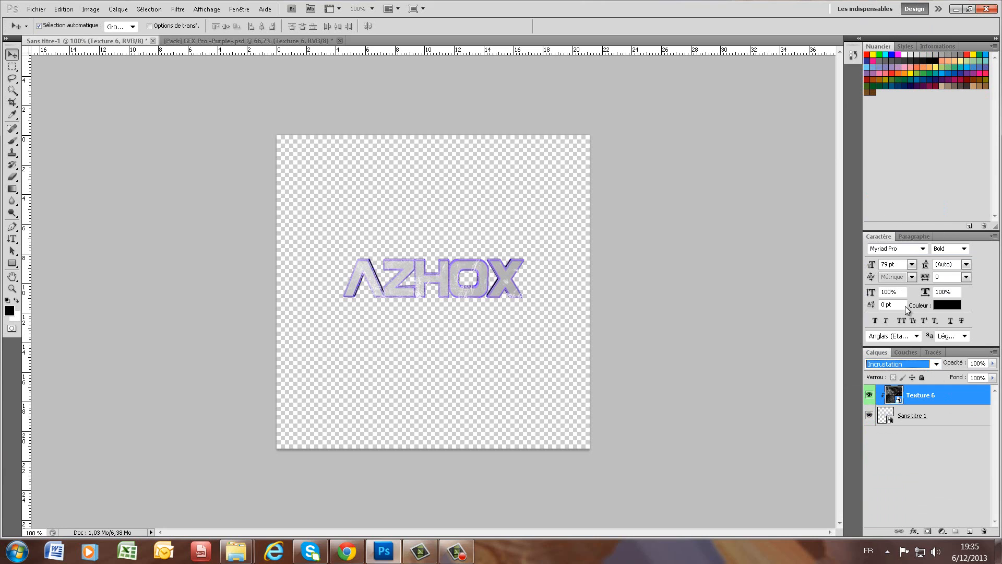
left_click(937, 431)
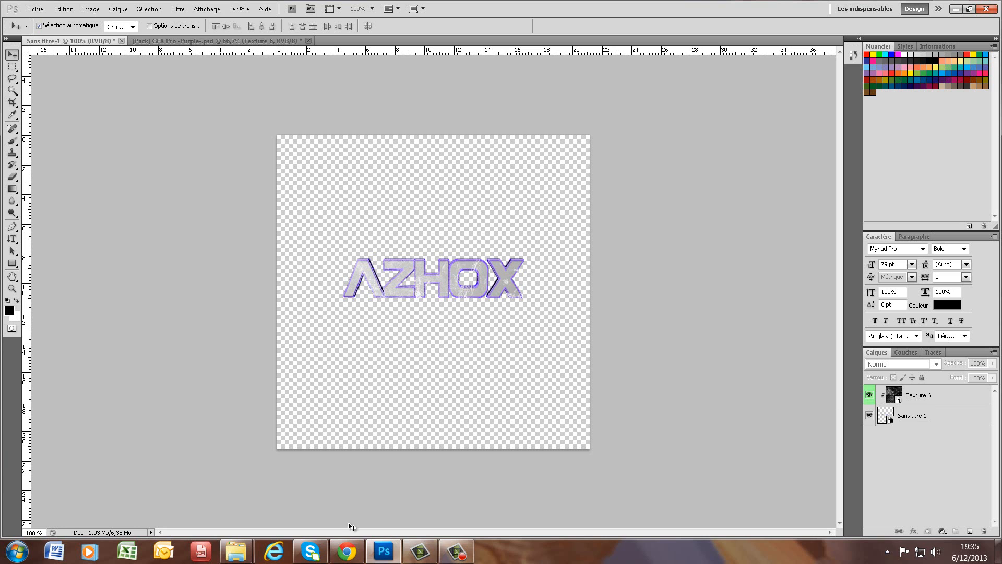
- In the GFX pack document, collapse the Textures group and expand the Effects group
left_click(352, 555)
left_click(352, 555)
left_click(203, 39)
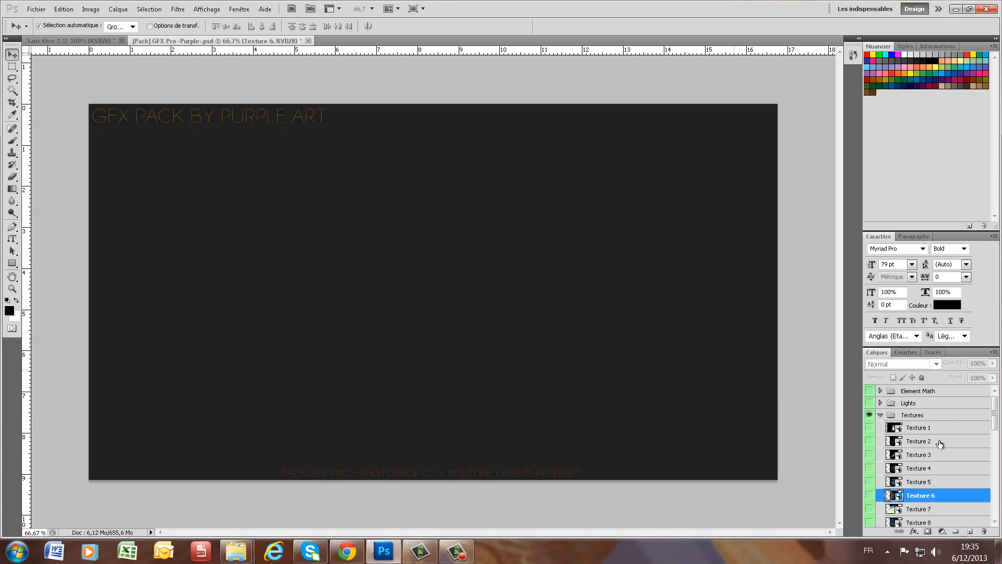
left_click(881, 415)
left_click(881, 439)
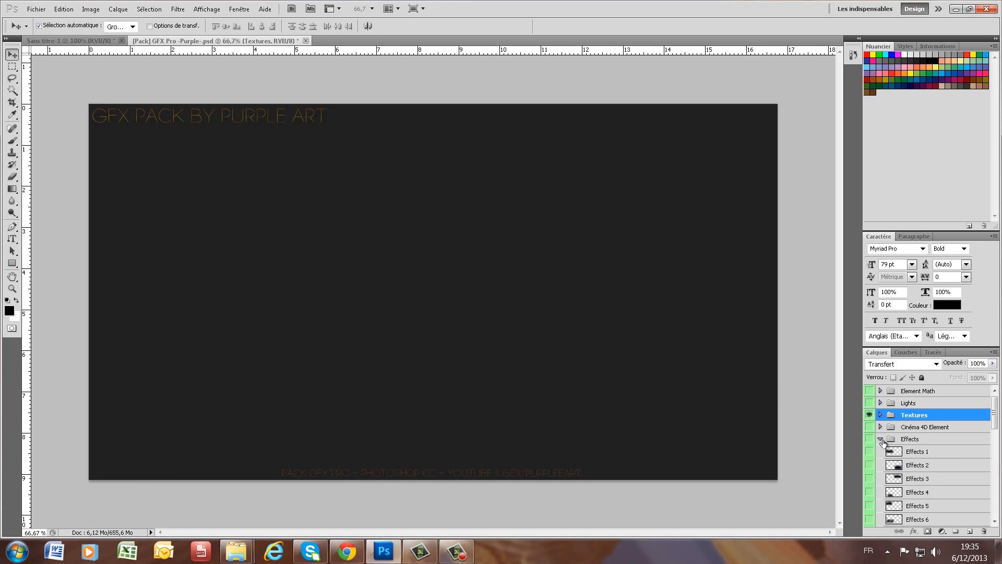
- Duplicate the Effects 1 layer into the Sans titre-1 document
right_click(917, 452)
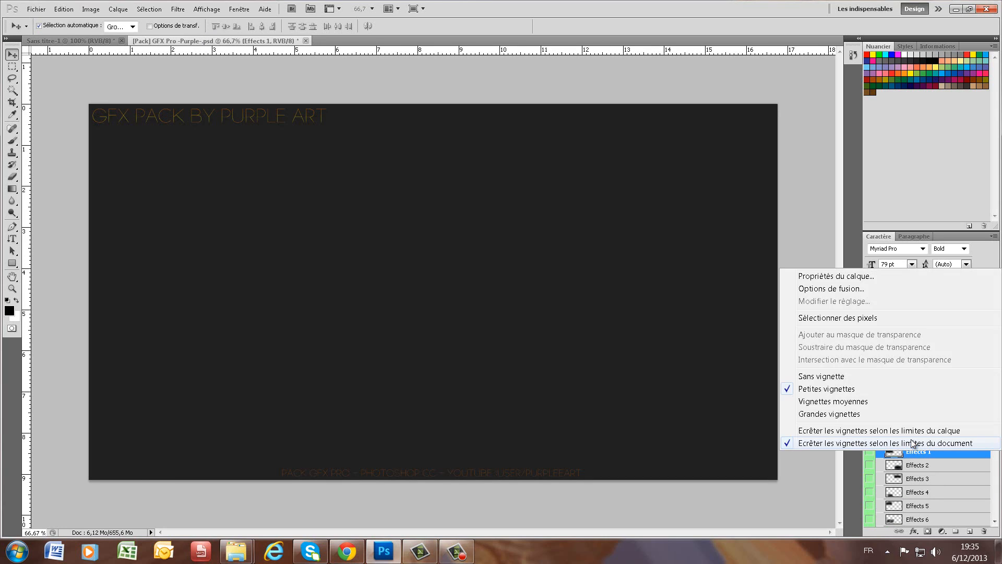
right_click(929, 453)
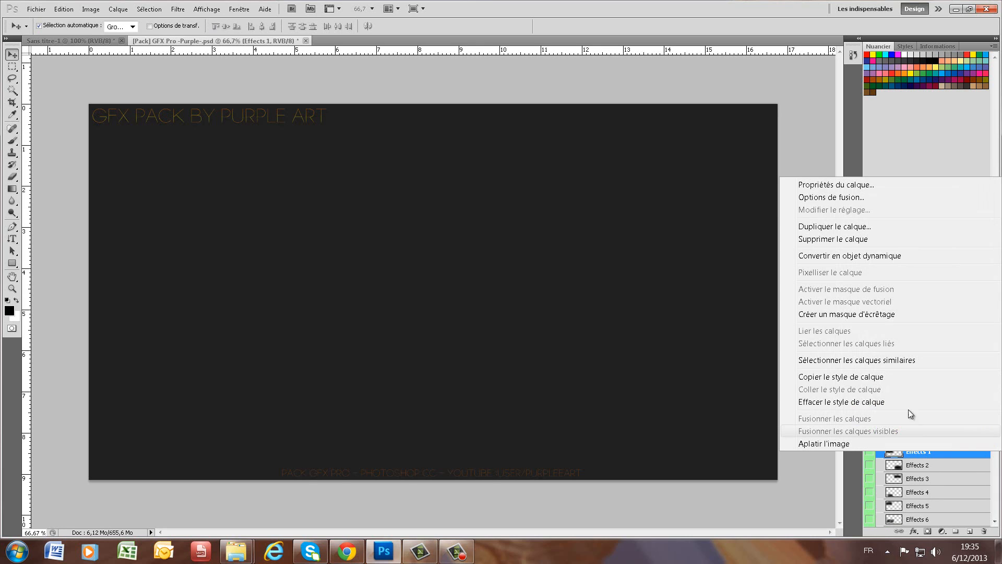
left_click(830, 225)
left_click(491, 211)
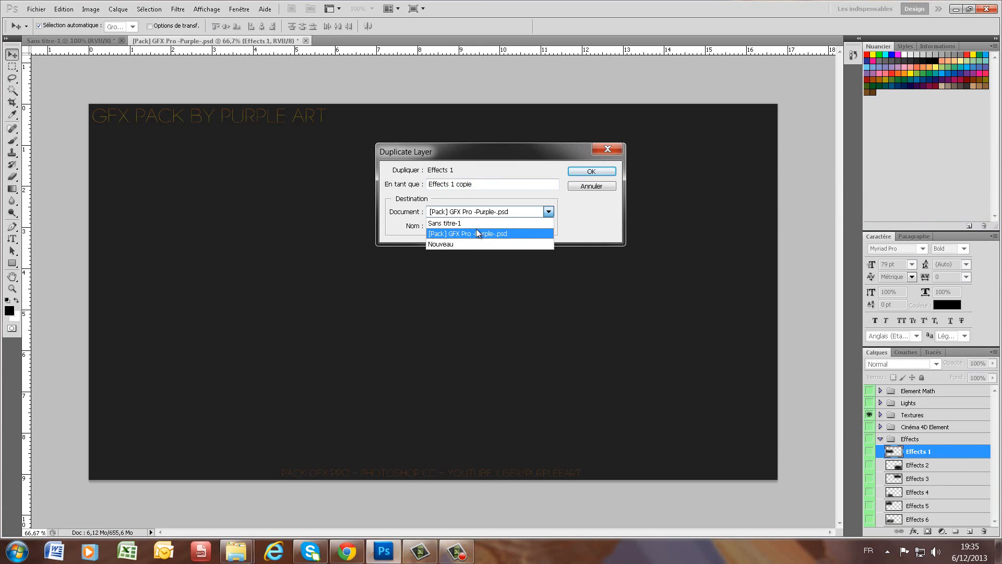
left_click(470, 219)
left_click(613, 170)
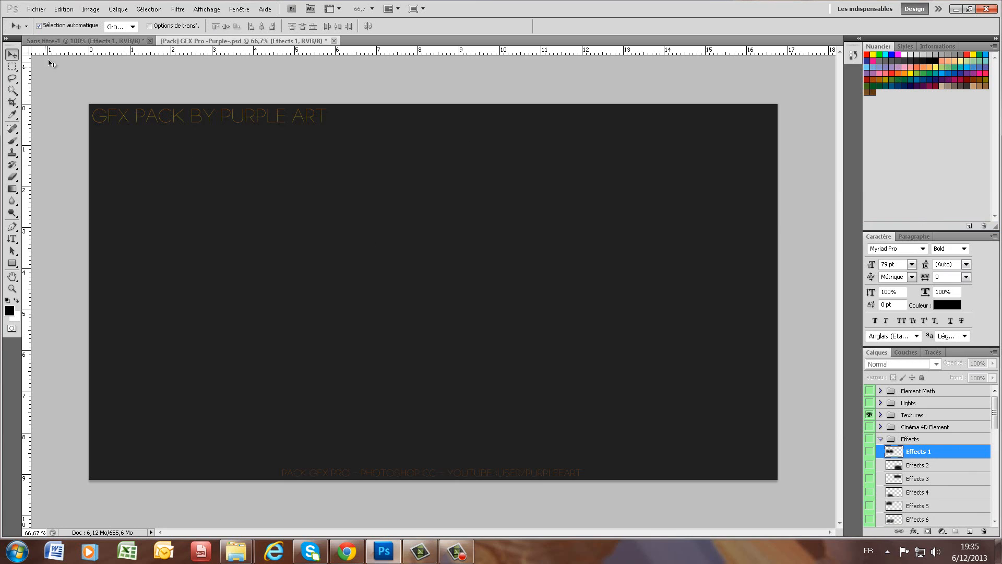
- In Sans titre-1, show Effects 1, move it up behind the AZHOX text and place its layer at the bottom of the stack
left_click(57, 40)
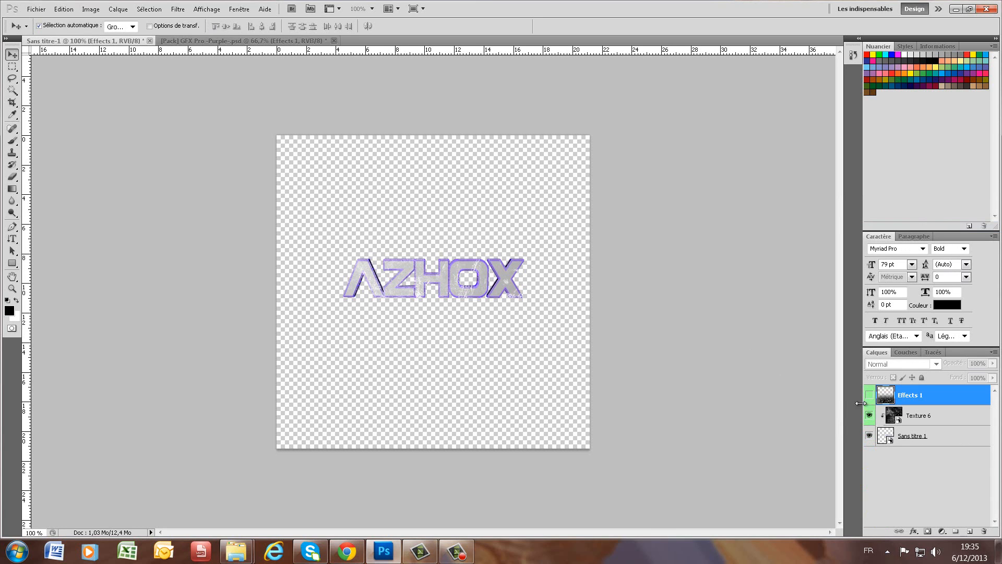
left_click(869, 395)
left_click_drag(440, 391, 434, 307)
left_click_drag(936, 398, 929, 497)
- Duplicate the Effects 1 layer three times and move the third copy up to fill the canvas's empty upper area
key("ctrl+j")
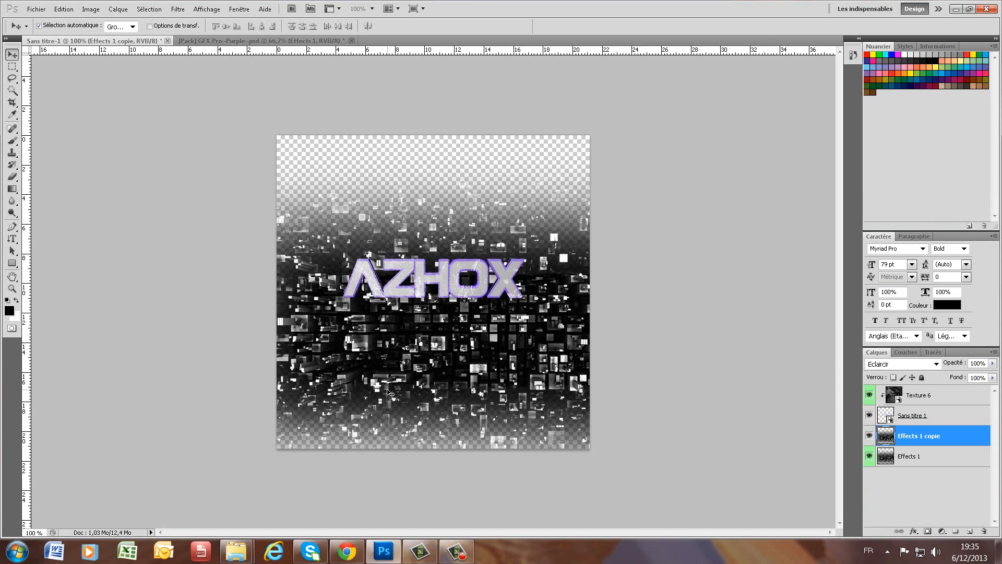
key("ctrl+j")
key("ctrl+j")
key("j")
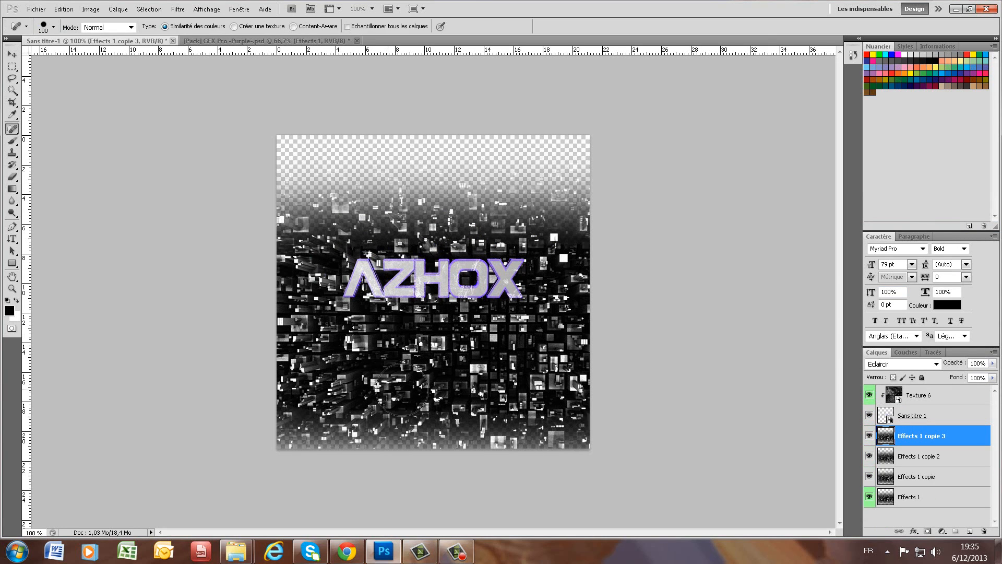
left_click(16, 55)
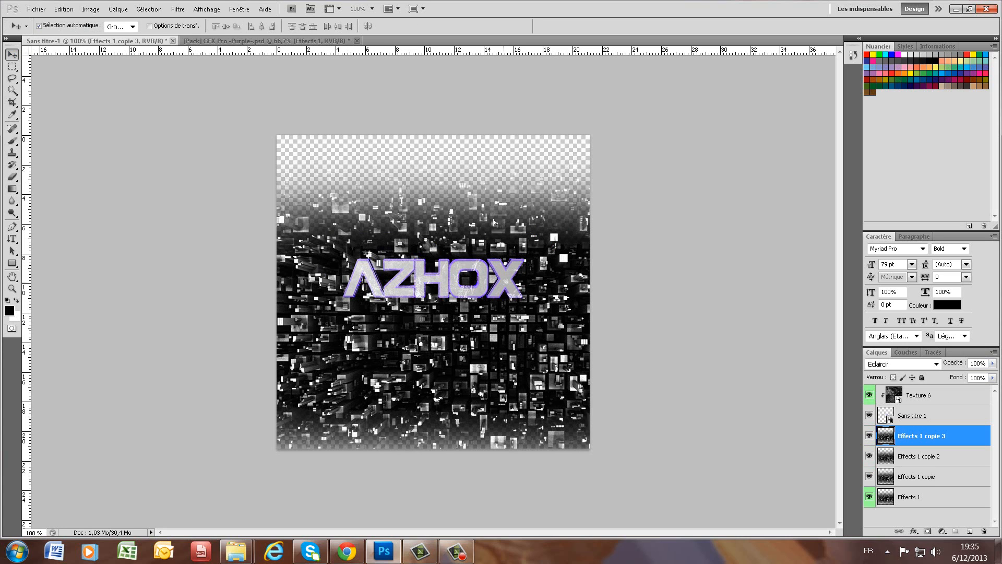
left_click_drag(494, 222, 490, 204)
- Make two more effect copies, moving the first down over the canvas's lower edge and the second back up over the upper area
key("ctrl+j")
key("j")
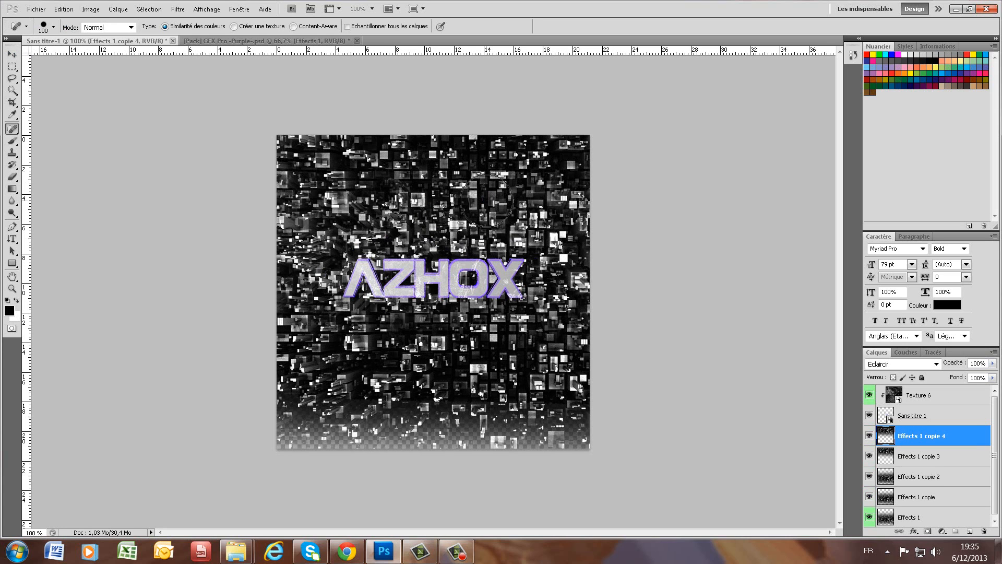
left_click(12, 54)
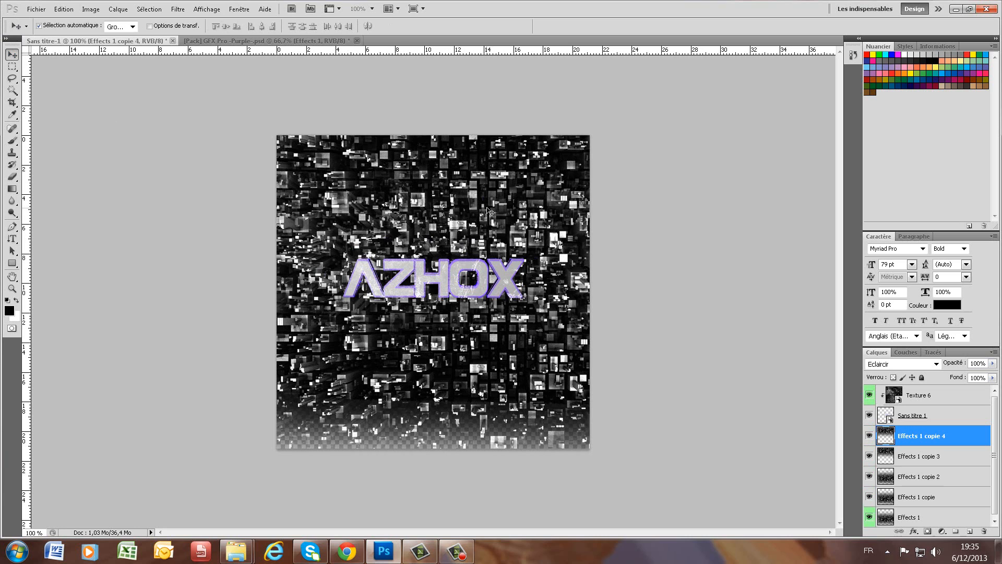
left_click_drag(399, 392, 391, 496)
key("ctrl+j")
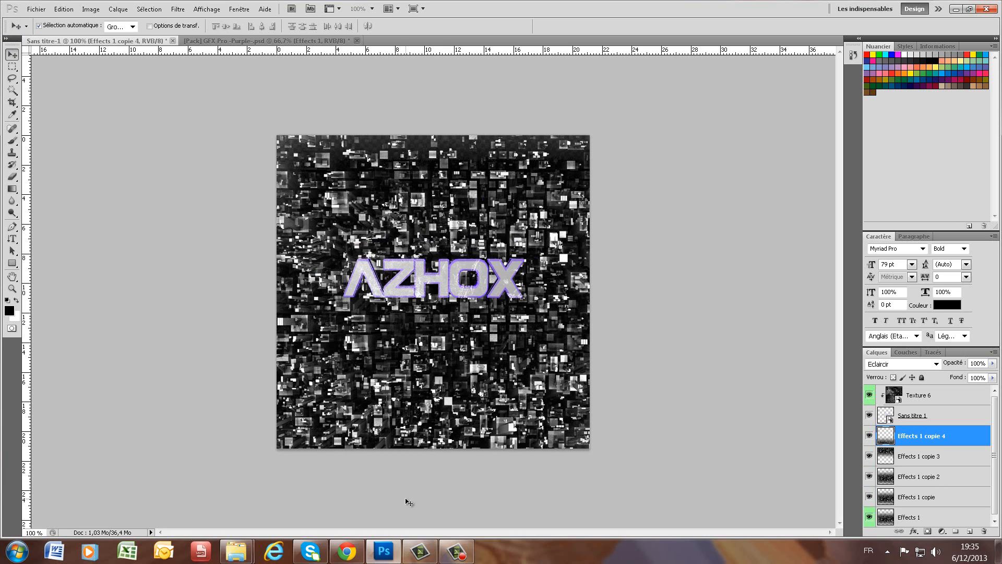
left_click_drag(506, 389, 557, 264)
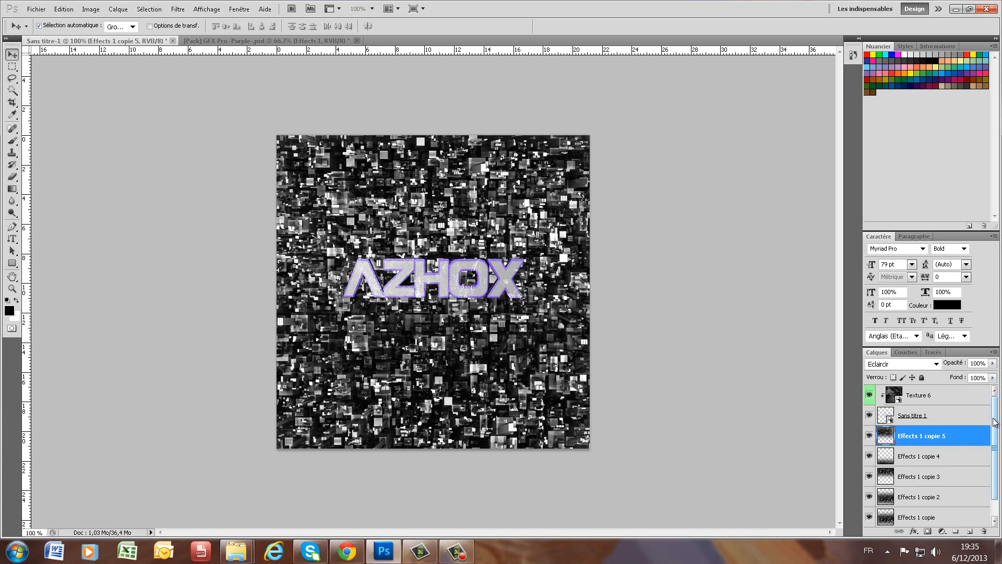
- Group Effects 1 and all its copies, lock the group and deselect it
left_click_drag(994, 419, 995, 442)
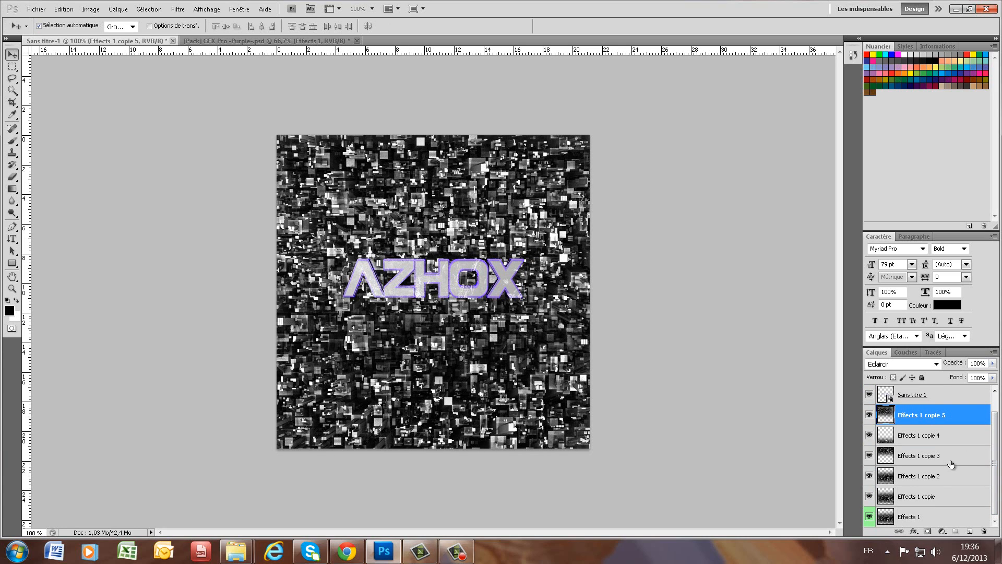
left_click(924, 517, "shift")
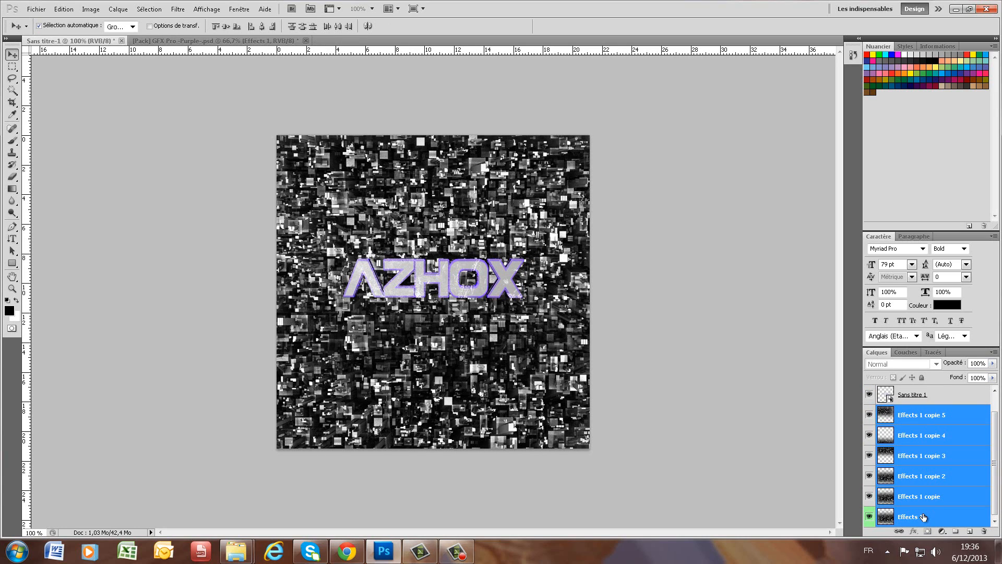
key("ctrl+g")
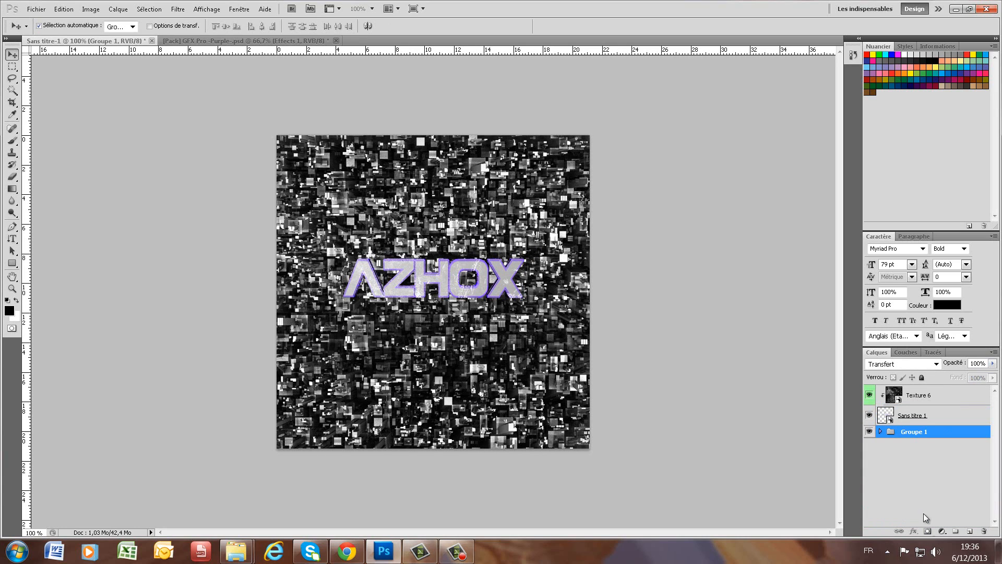
left_click(922, 378)
left_click(937, 452)
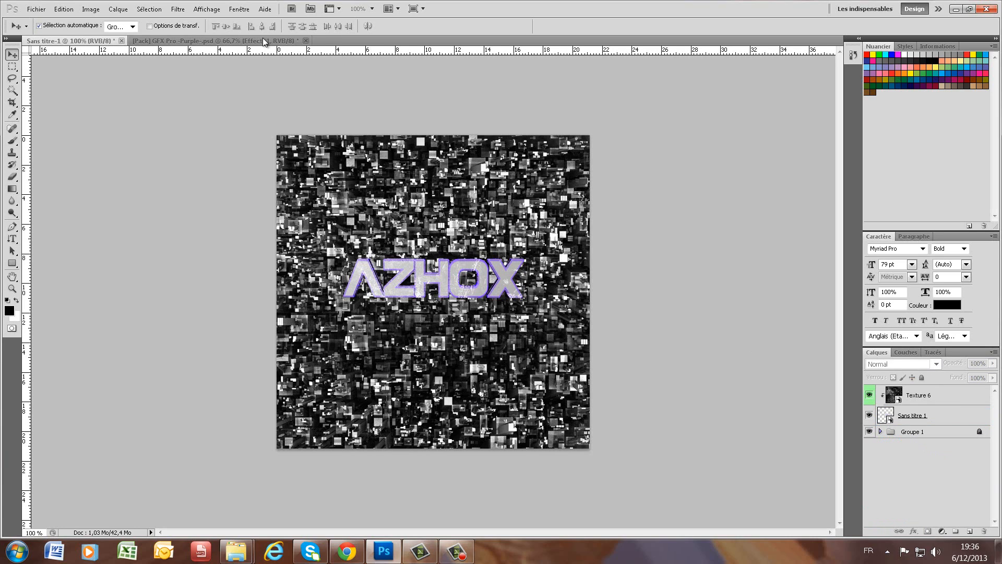
- In the GFX pack document, collapse the Effects group and expand the Flares group
left_click(216, 42)
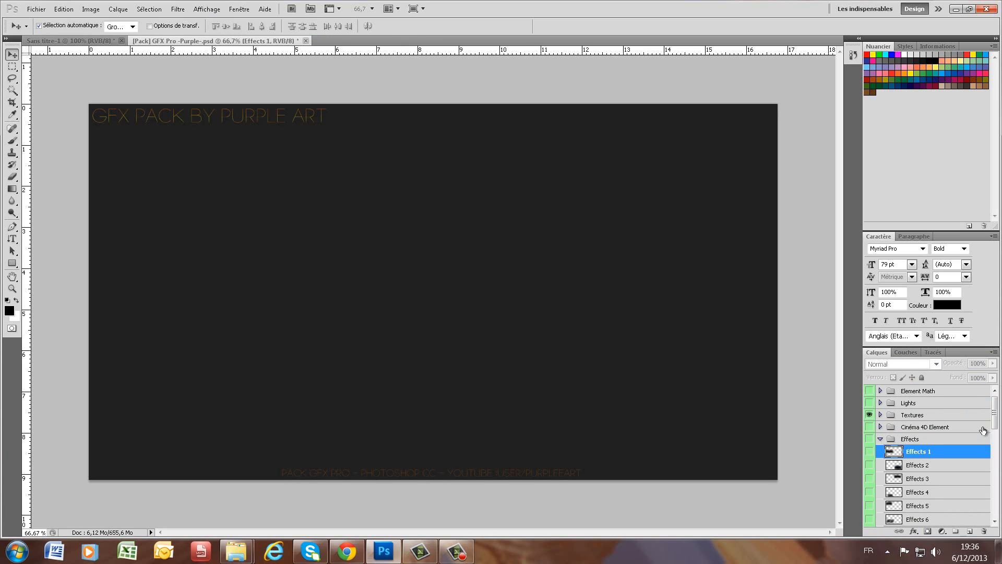
left_click(880, 439)
left_click_drag(994, 426, 999, 461)
left_click(886, 446)
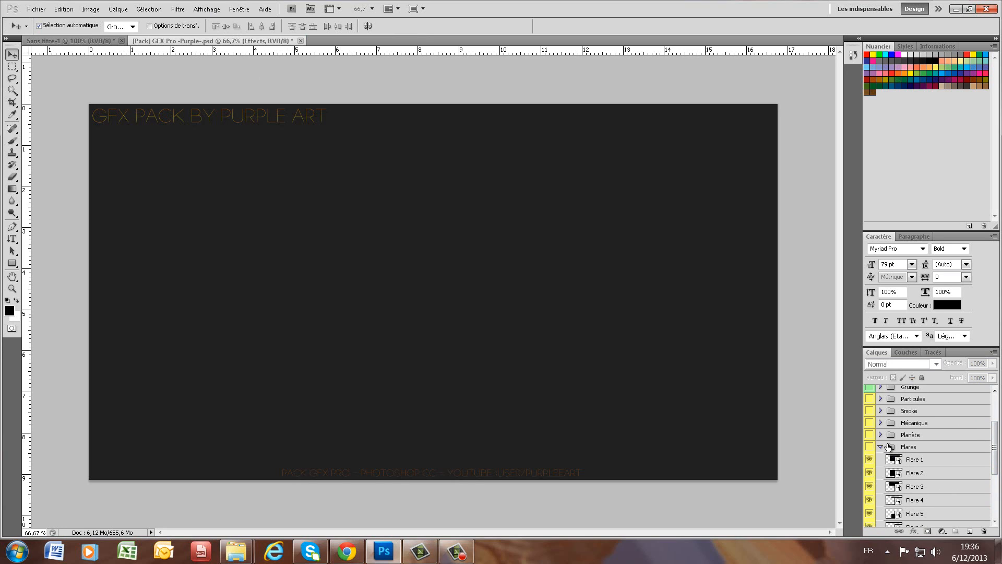
left_click_drag(997, 470, 997, 485)
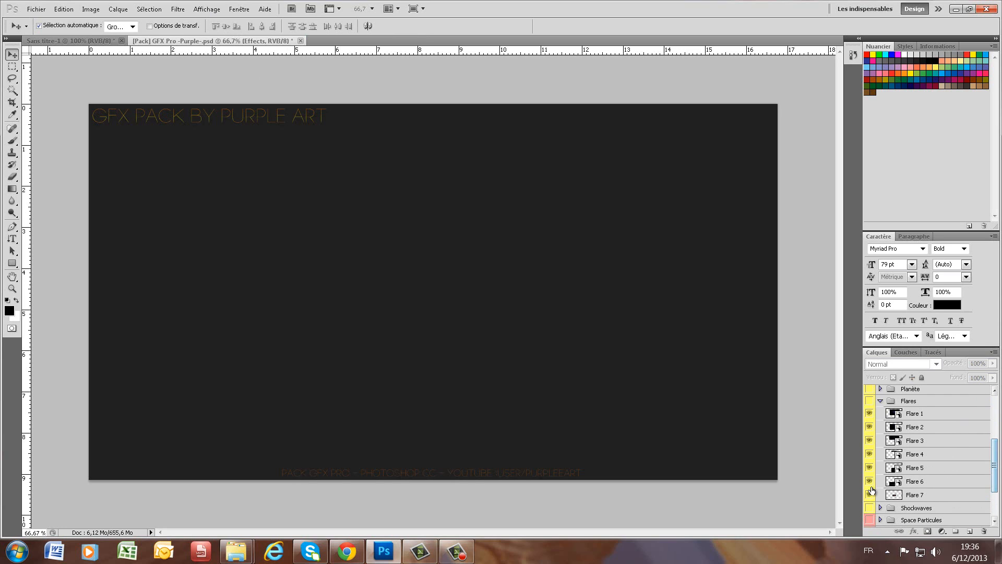
- Show the Flares group and toggle Flare 6 off and on to identify it on the canvas
left_click(869, 484)
left_click(869, 482)
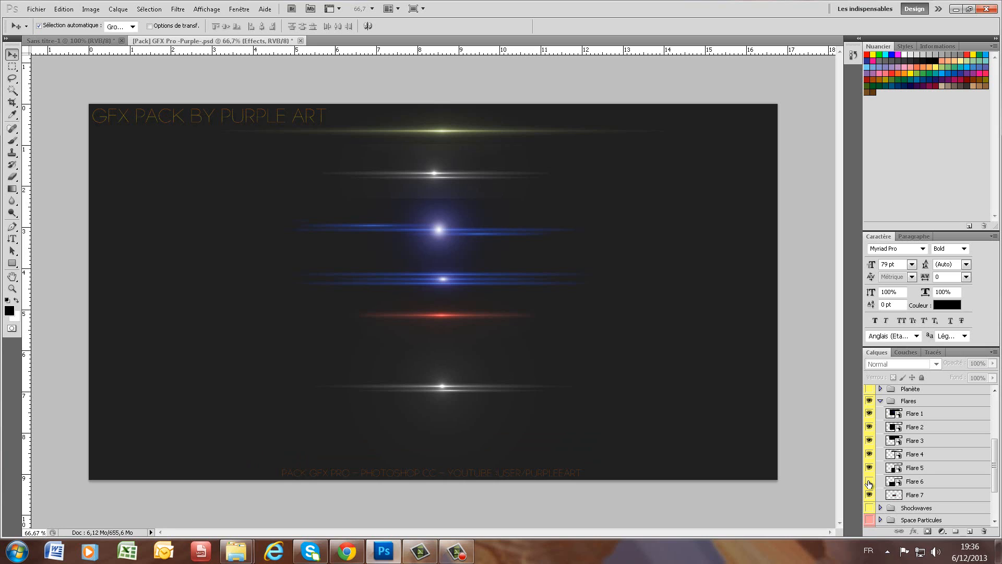
left_click(869, 482)
- Duplicate the Flare 6 layer into the Sans titre-1 document
right_click(922, 482)
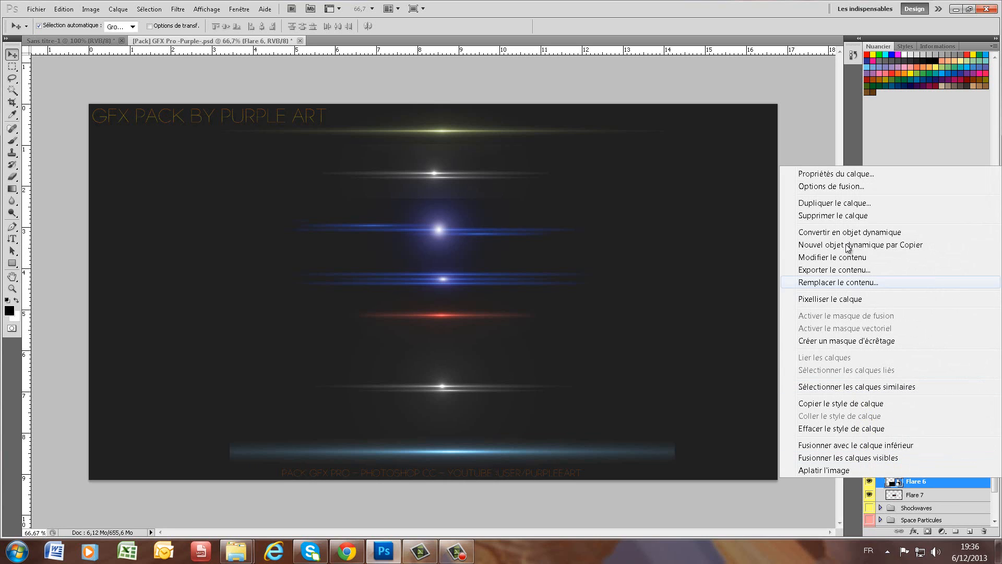
left_click(834, 203)
left_click(481, 211)
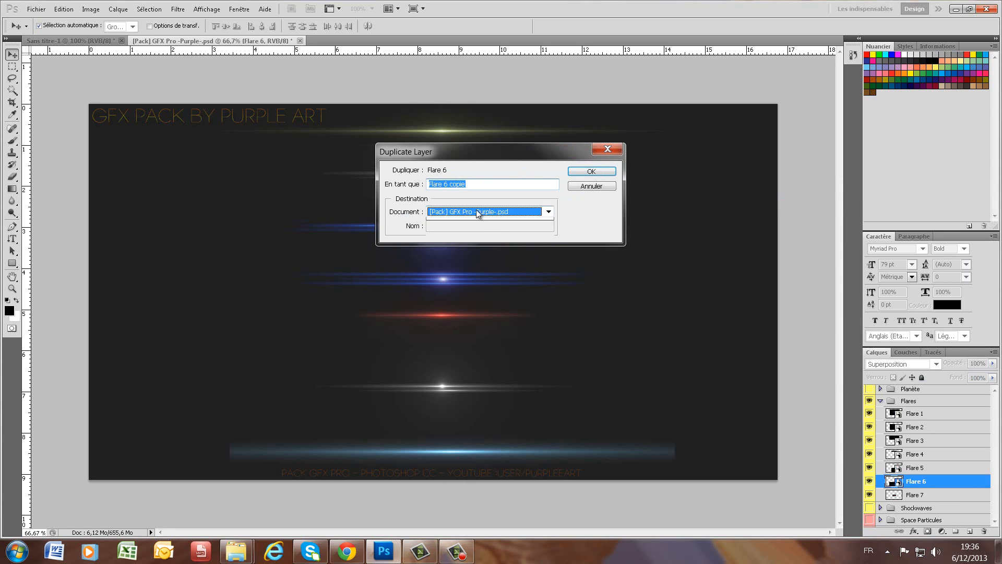
left_click(470, 228)
left_click(589, 171)
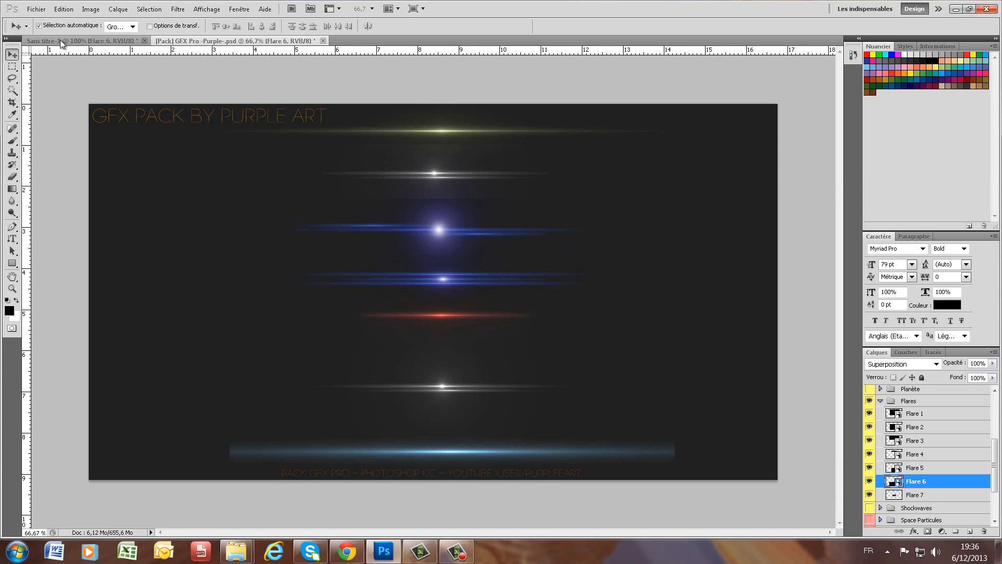
- In Sans titre-1, use Free Transform to move Flare 6 along the lower edge of the AZHOX text
left_click(63, 41)
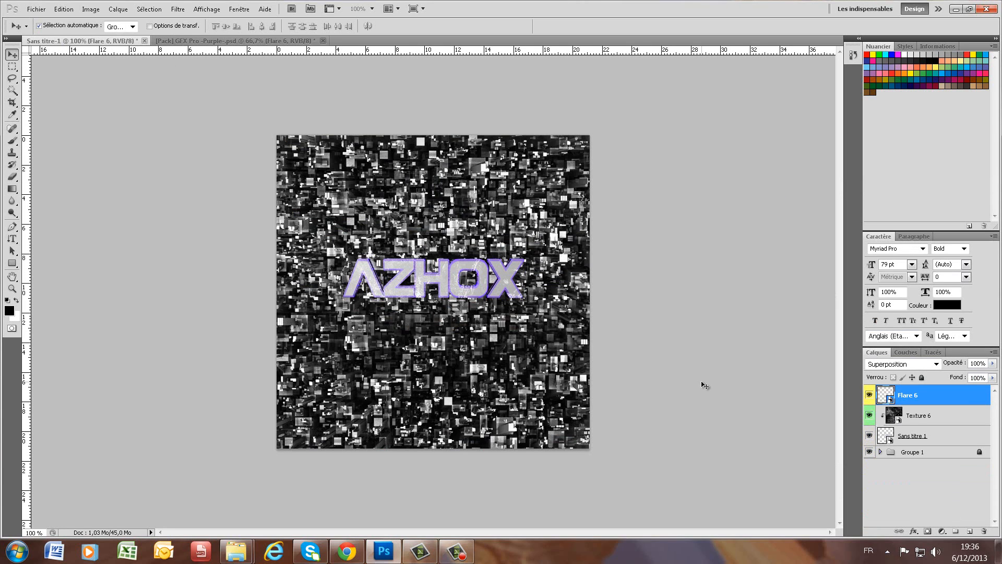
key("ctrl+t")
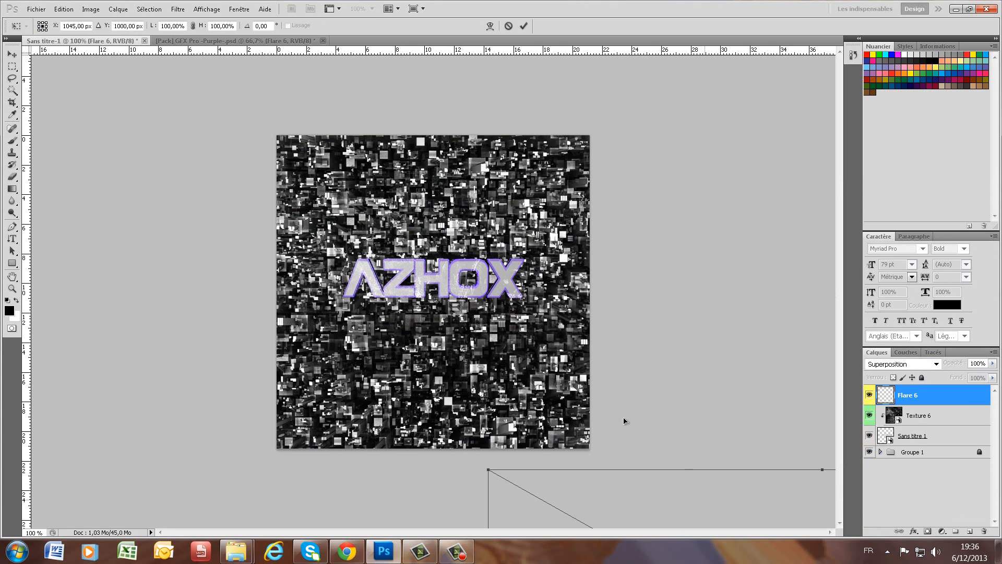
mouse_move(608, 475)
left_mouse_down()
mouse_move(475, 358)
mouse_move(349, 313)
mouse_move(296, 262)
mouse_move(274, 258)
mouse_move(345, 198)
mouse_move(436, 283)
left_mouse_up()
left_click_drag(469, 322, 440, 272)
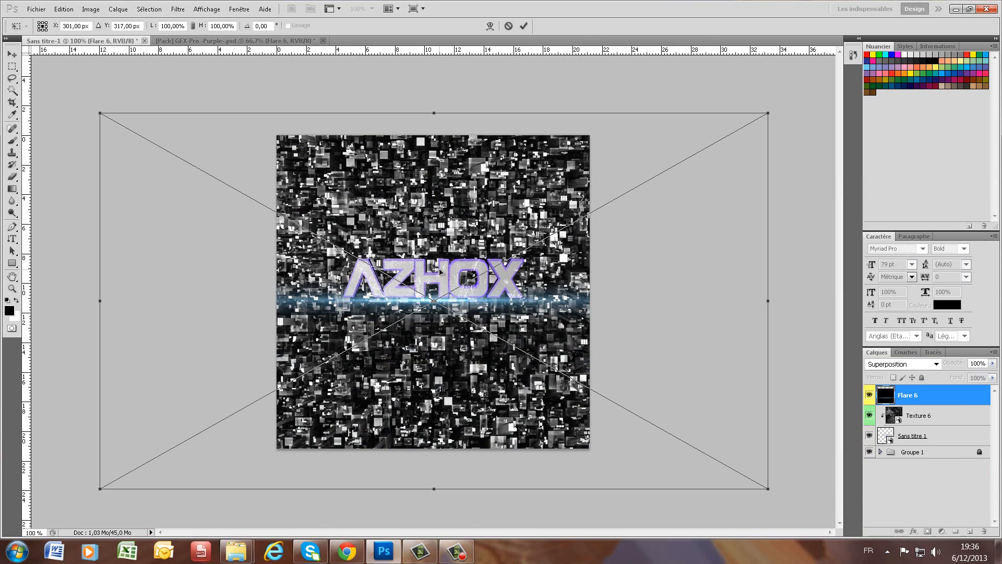
left_click(524, 26)
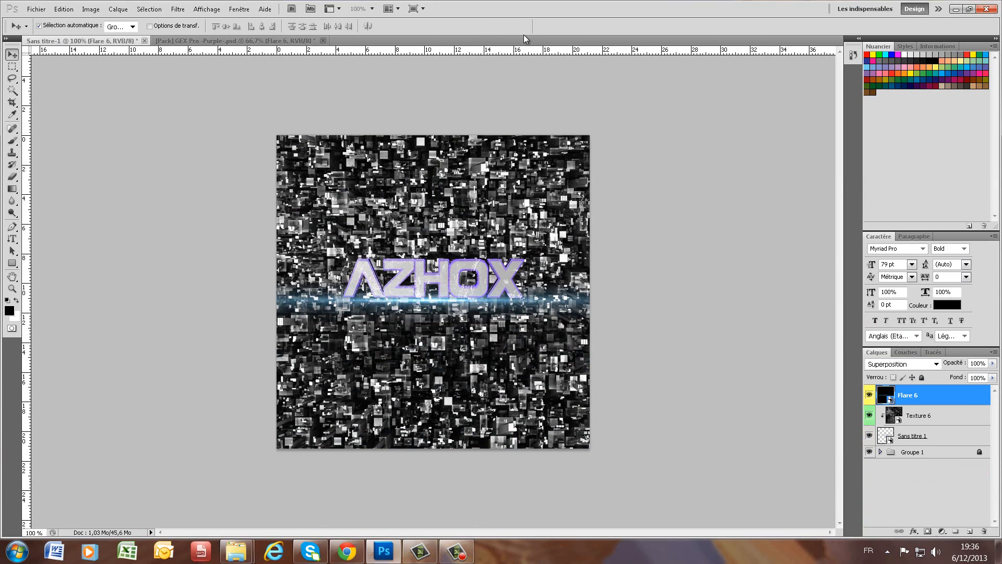
- Duplicate Flare 6 twice and move the second copy to the upper edge of the AZHOX text
key("ctrl+j")
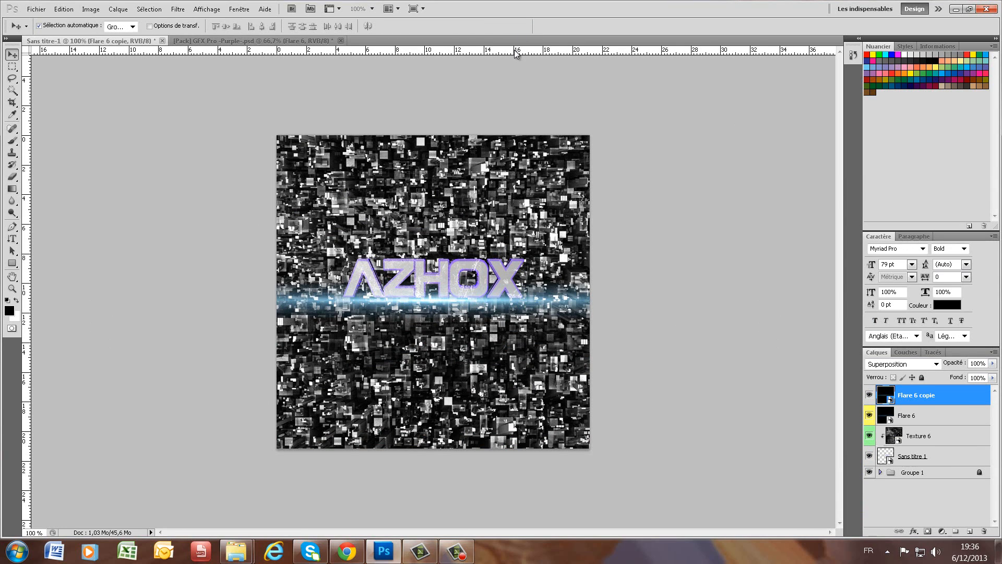
key("ctrl+j")
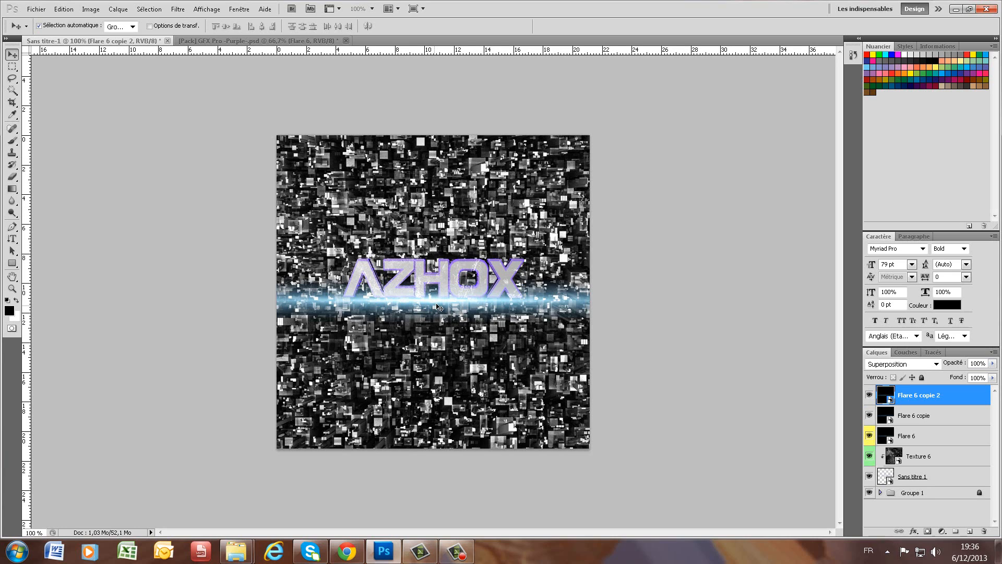
left_click_drag(438, 307, 442, 263)
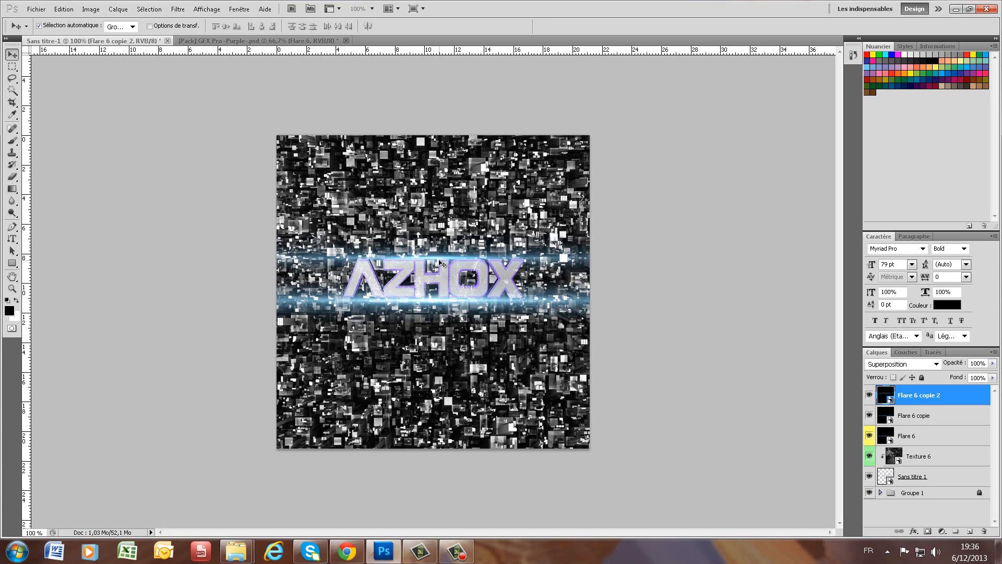
- Duplicate the upper flare once and group all four Flare 6 layers
key("ctrl+j")
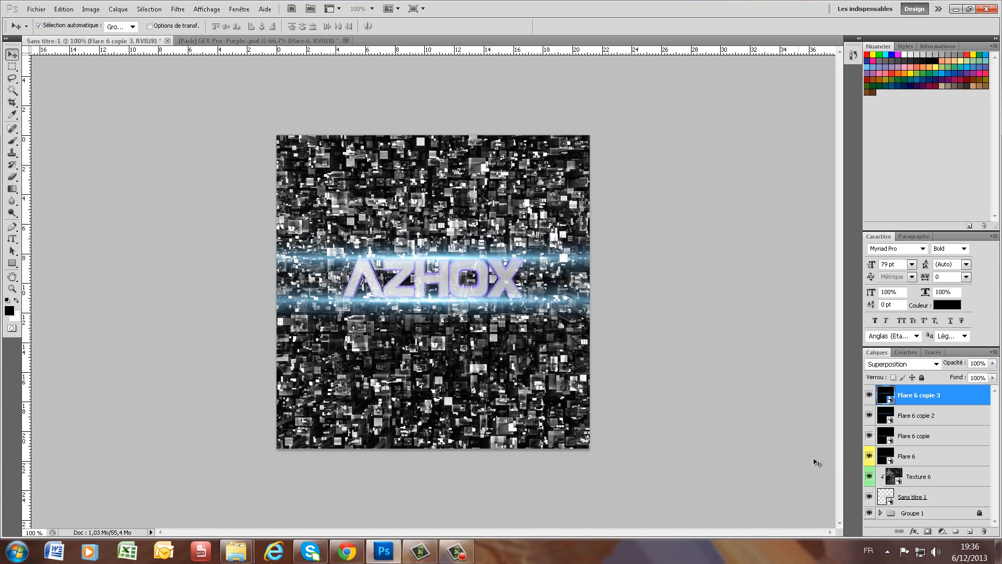
left_click(926, 460, "shift")
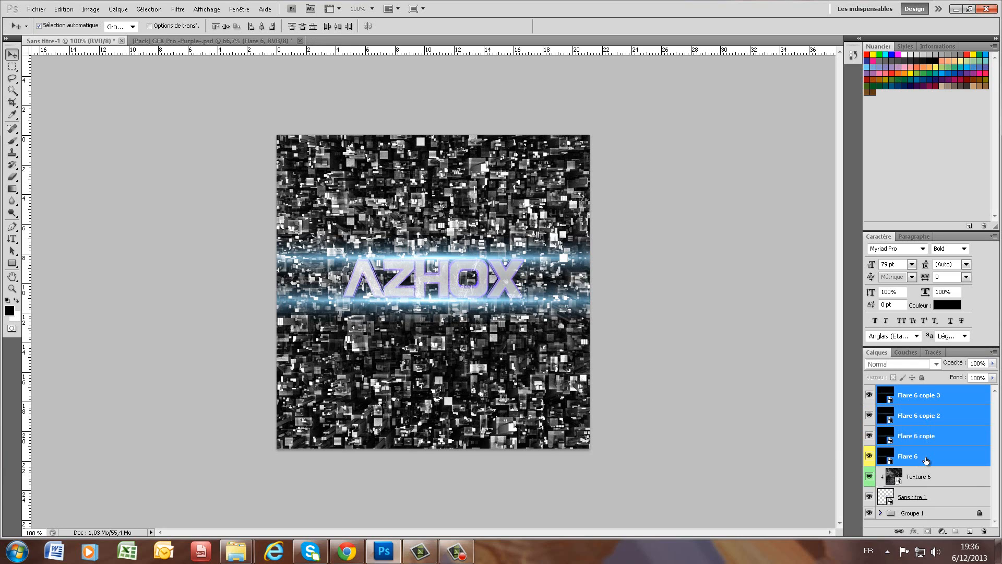
key("ctrl+g")
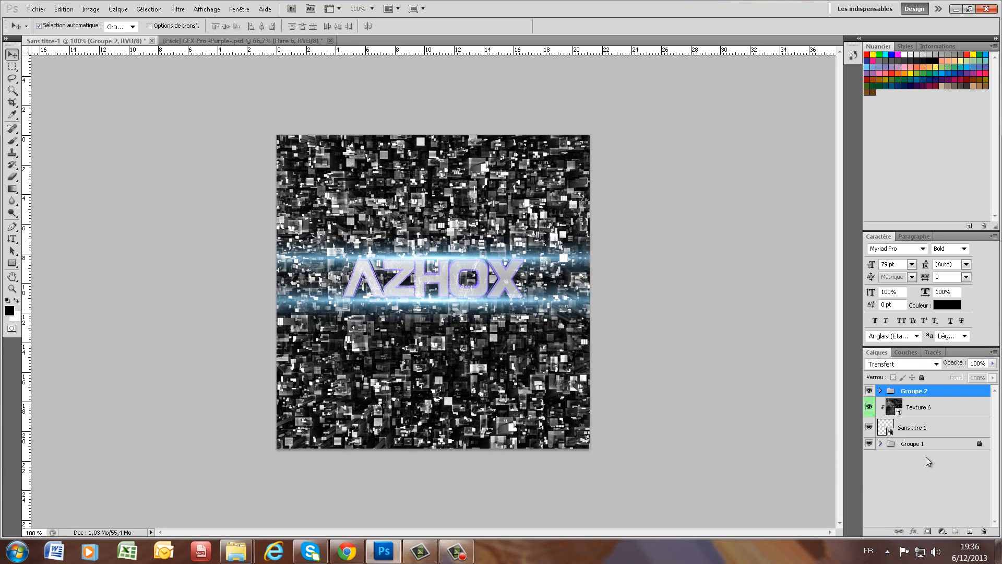
- Lock the Groupe 2 flare group and check the reference artwork in Chrome
left_click(921, 377)
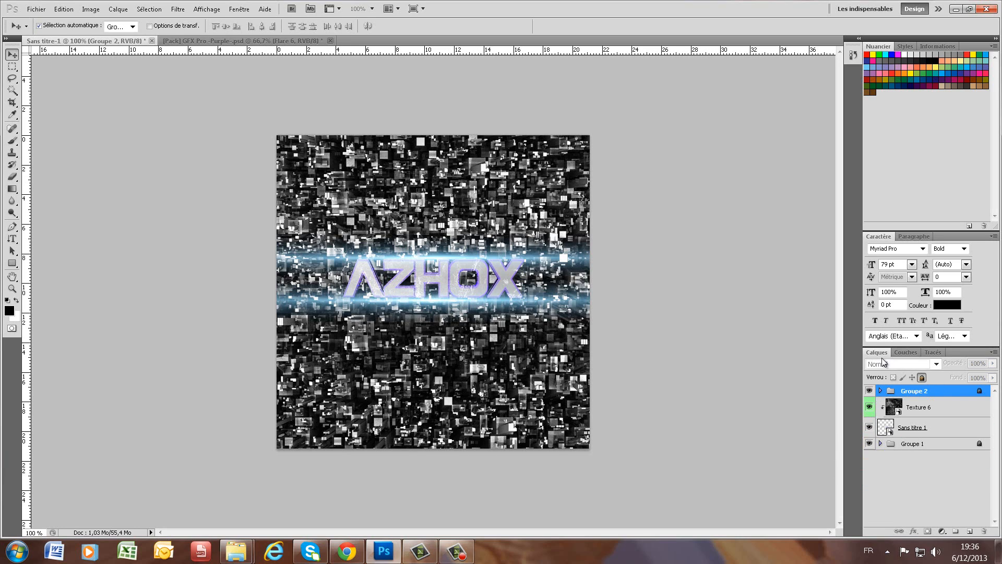
left_click(347, 558)
left_click(347, 557)
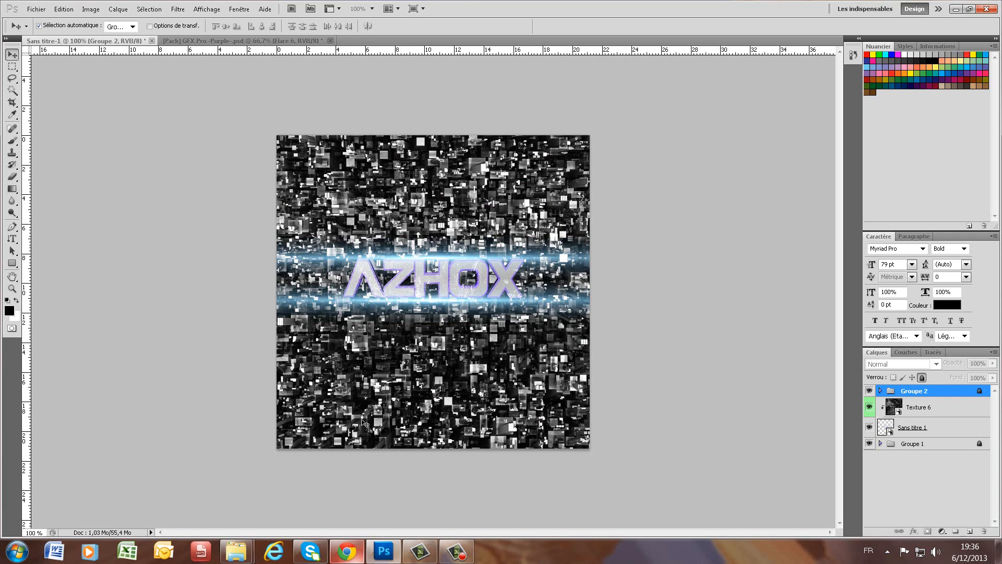
- In the [Pack] GFX Pro -Purple-.psd document, collapse and hide the Flares group
left_click(277, 41)
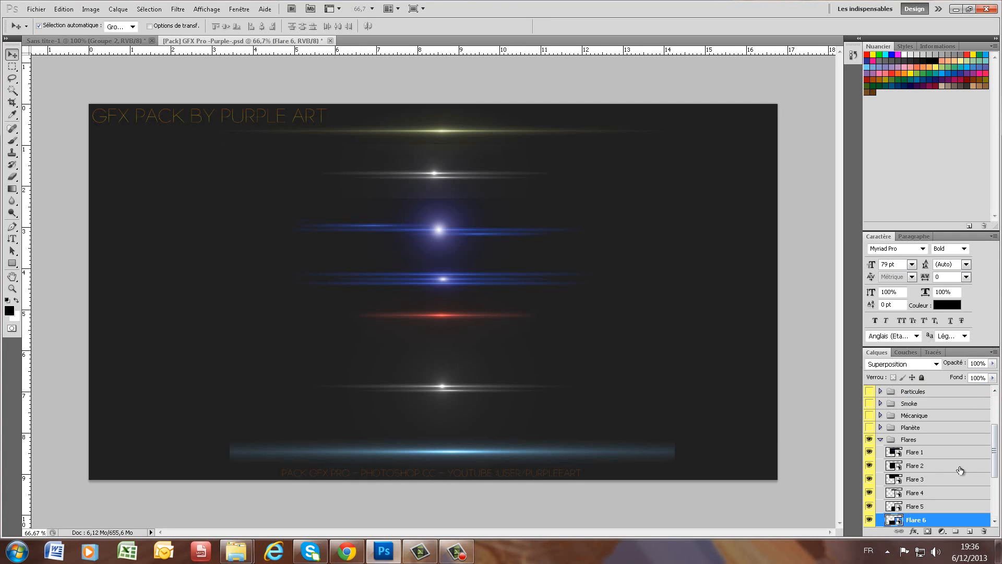
left_click(881, 440)
left_click(868, 440)
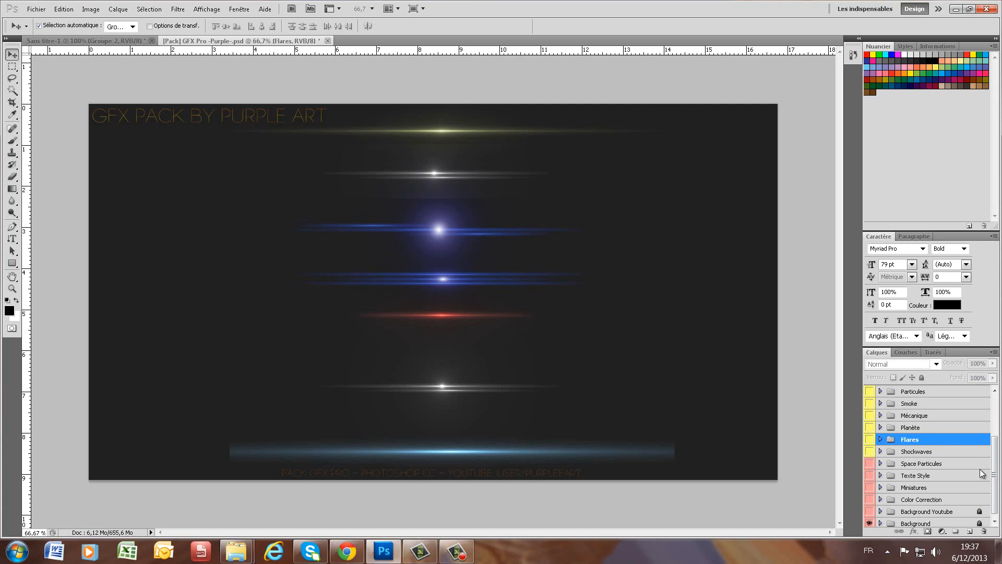
- Expand the Effects group and show the Effects 10 binary-code layer
scroll(879, 442, "up", 3)
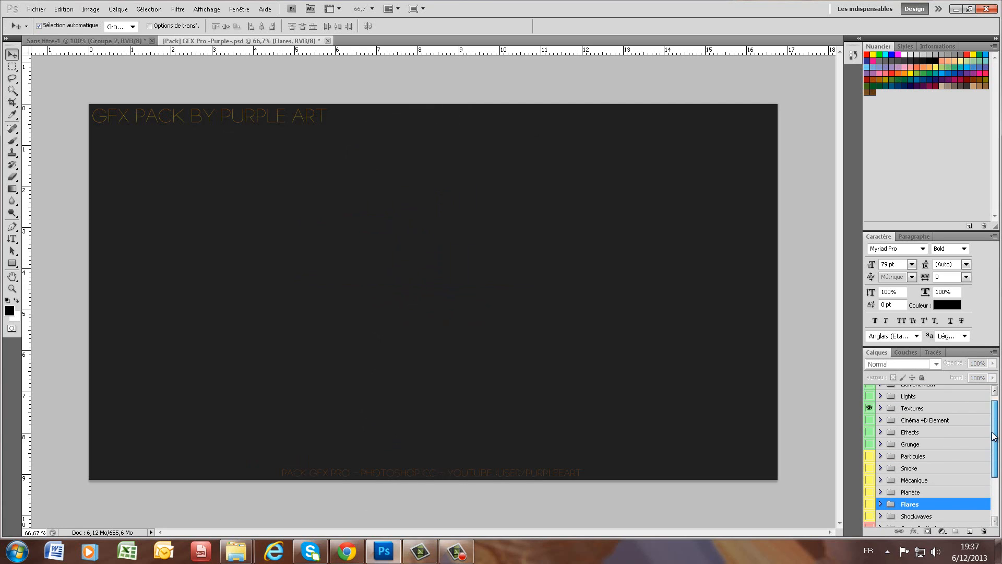
left_click(879, 436)
left_click_drag(994, 420, 994, 443)
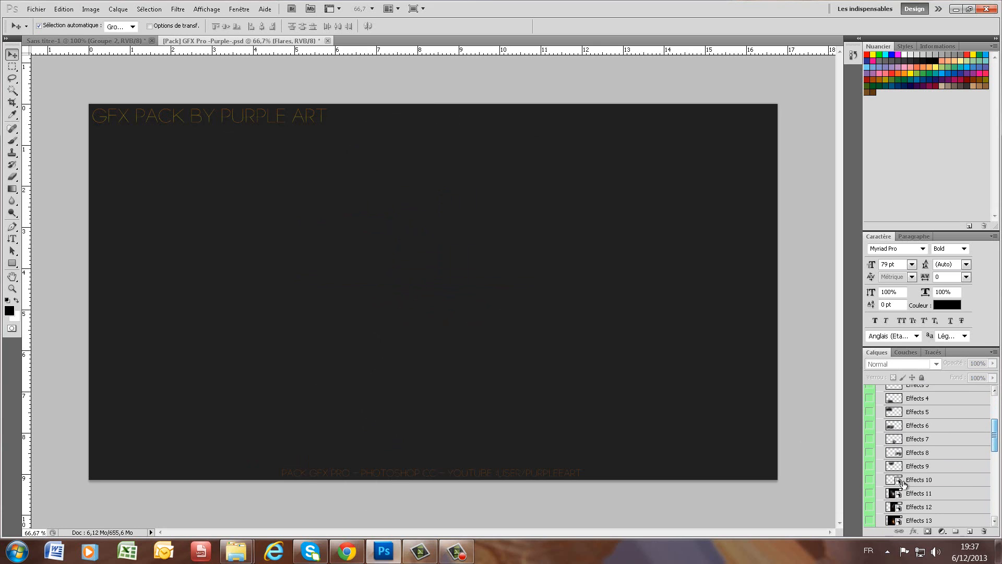
left_click(869, 479)
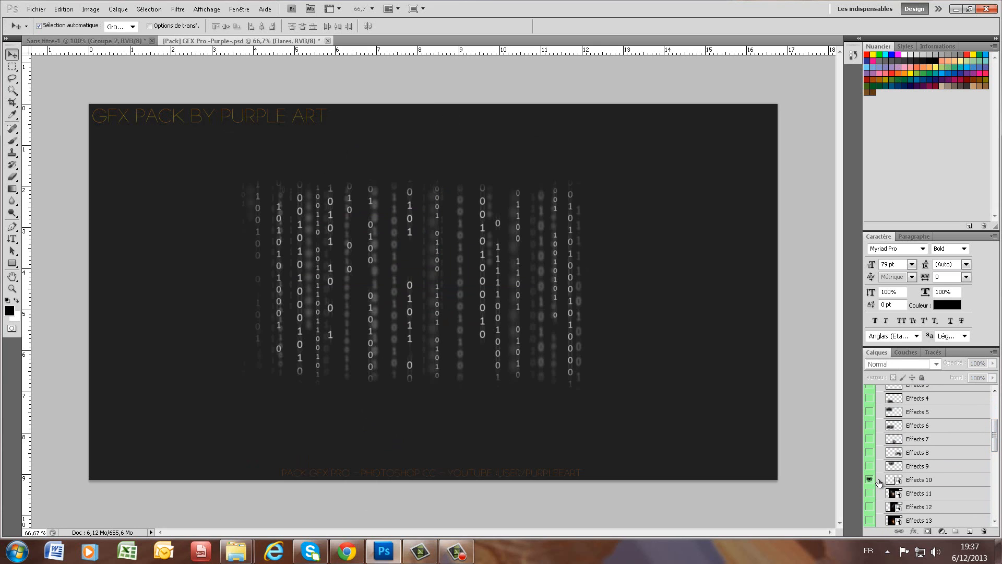
- Duplicate the Effects 10 layer into the Sans titre-1 document
left_click(905, 481)
right_click(905, 480)
left_click(831, 203)
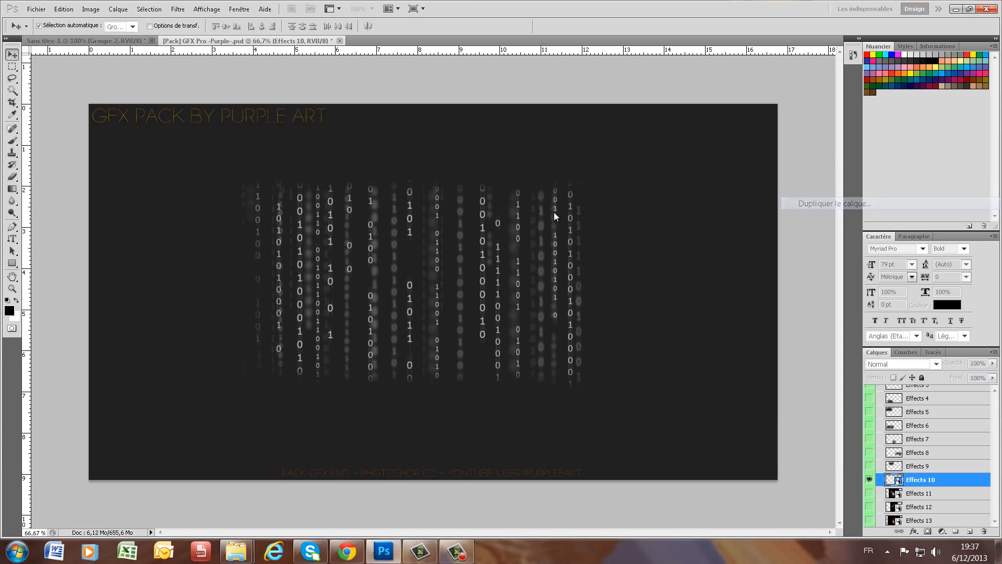
left_click(494, 211)
left_click(481, 223)
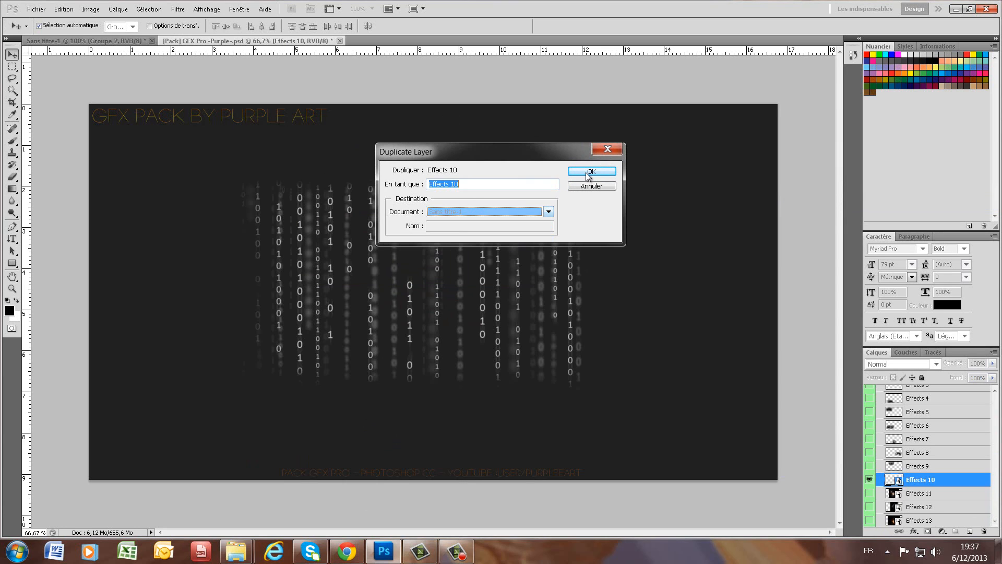
left_click(586, 172)
- In Sans titre-1, use Free Transform to move Effects 10 over the artwork, to about X 535 px and Y 317 px
left_click(81, 42)
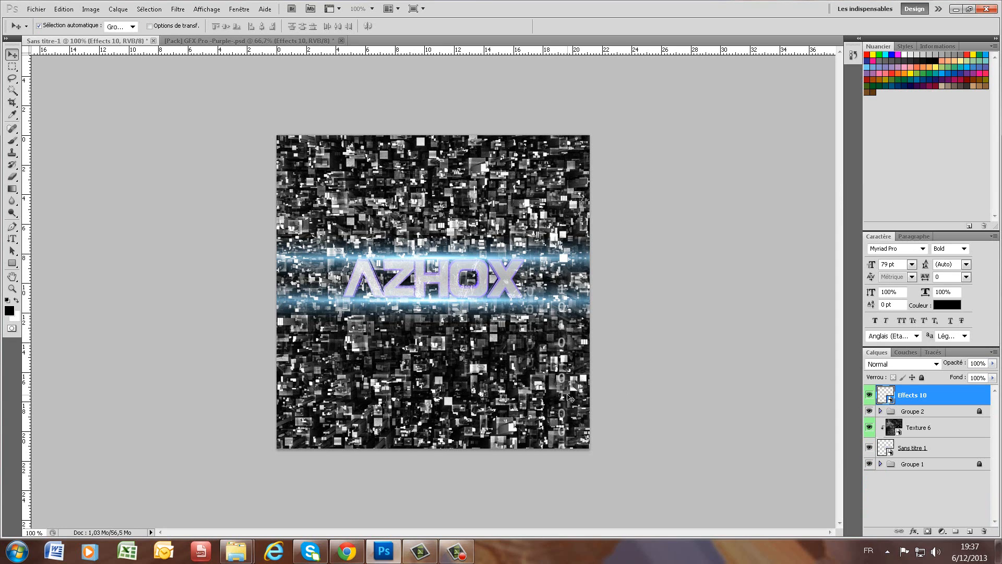
key("ctrl+t")
left_click_drag(643, 424, 413, 312)
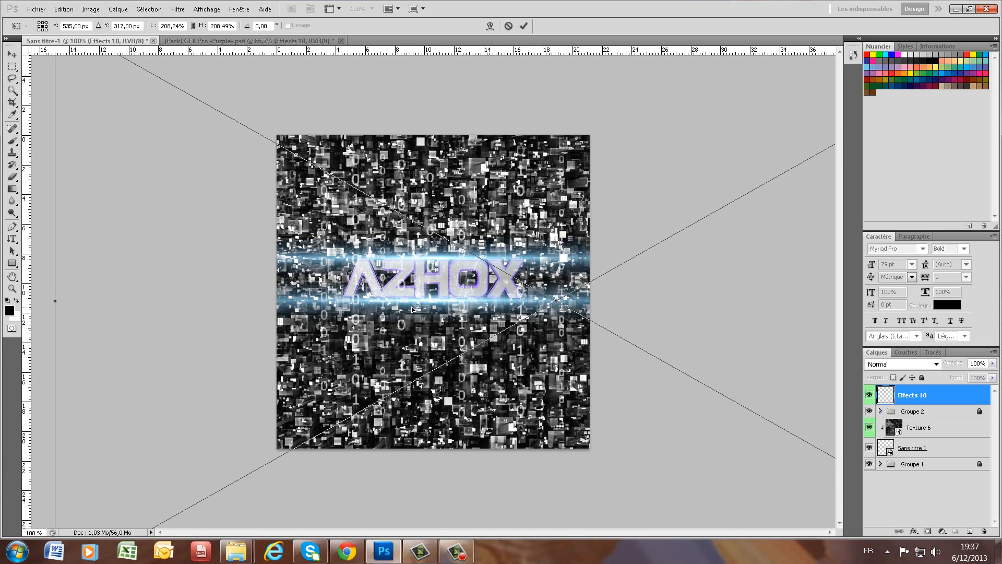
left_click(524, 25)
- Duplicate the Effects 10 layer and group it with its copy
key("ctrl+j")
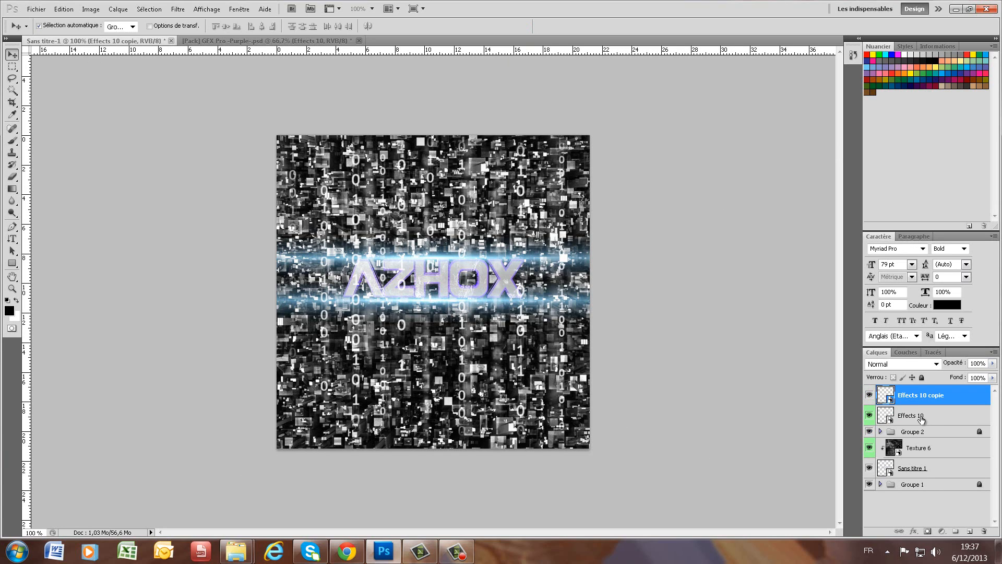
left_click(921, 418, "shift")
key("ctrl+g")
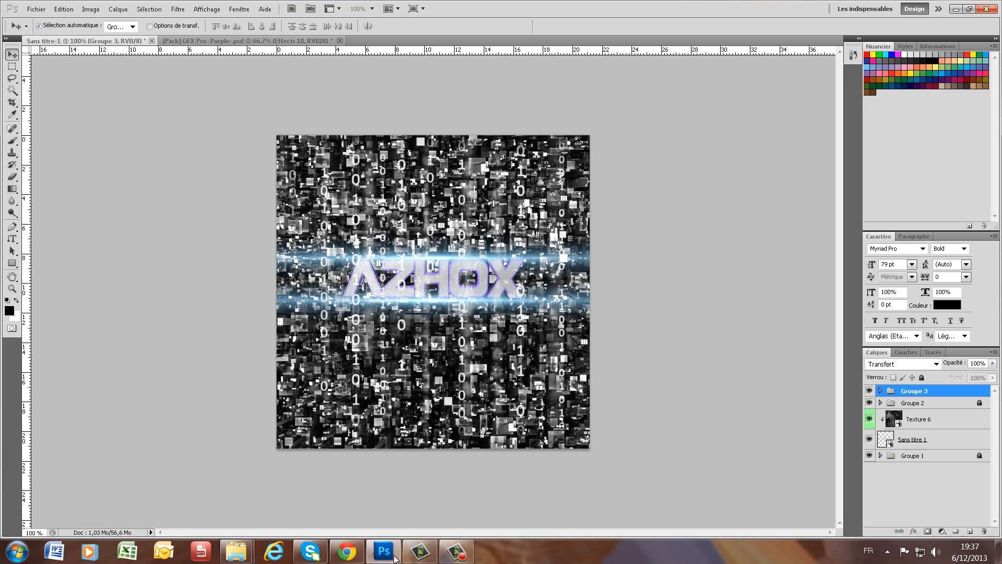
- Switch to Chrome to compare the composition with the reference AZHOX artwork, and return to Photoshop
left_click(347, 553)
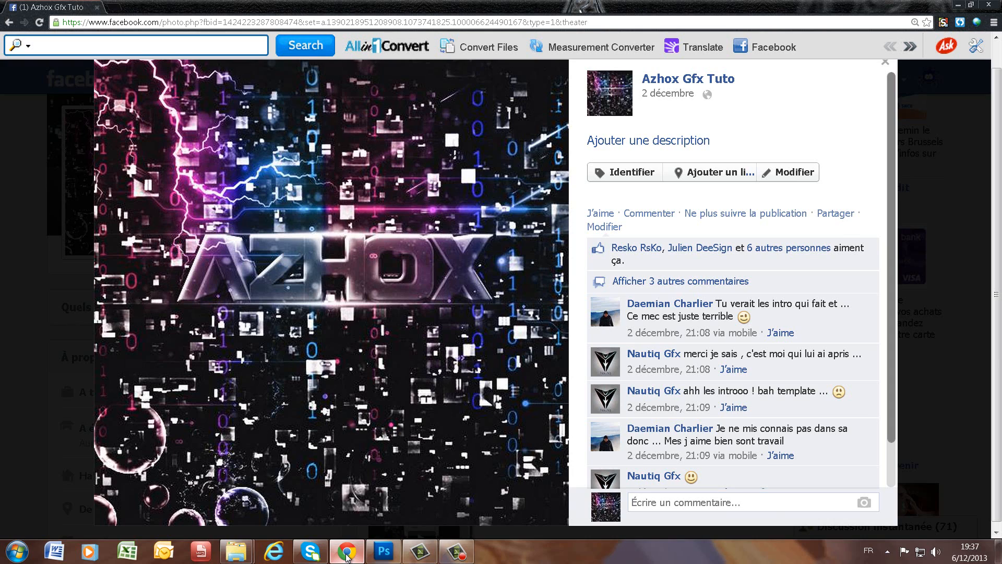
left_click(347, 554)
left_click(348, 554)
left_click(347, 555)
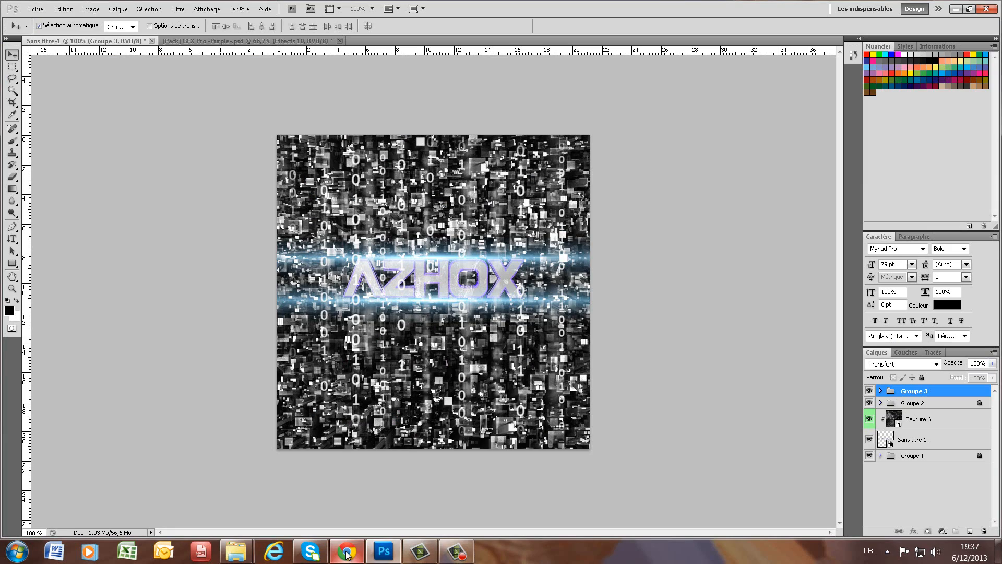
left_click(346, 554)
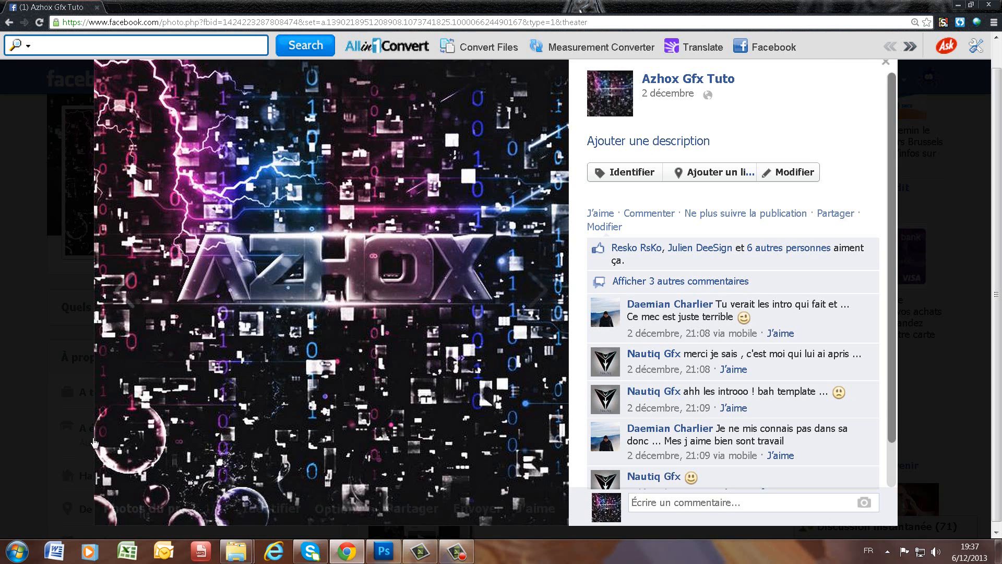
left_click(357, 547)
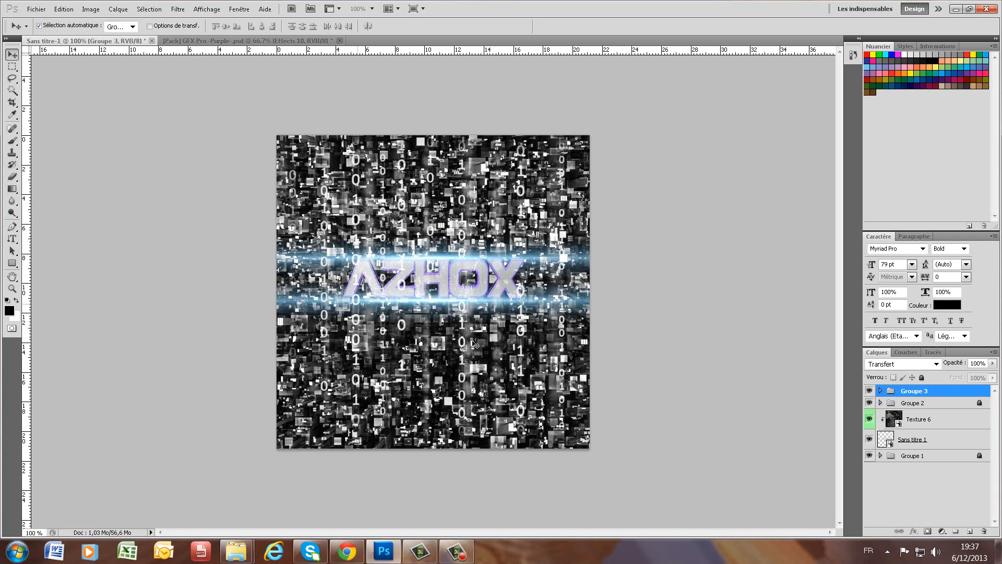
left_click(457, 551)
left_click(951, 502)
left_click(463, 555)
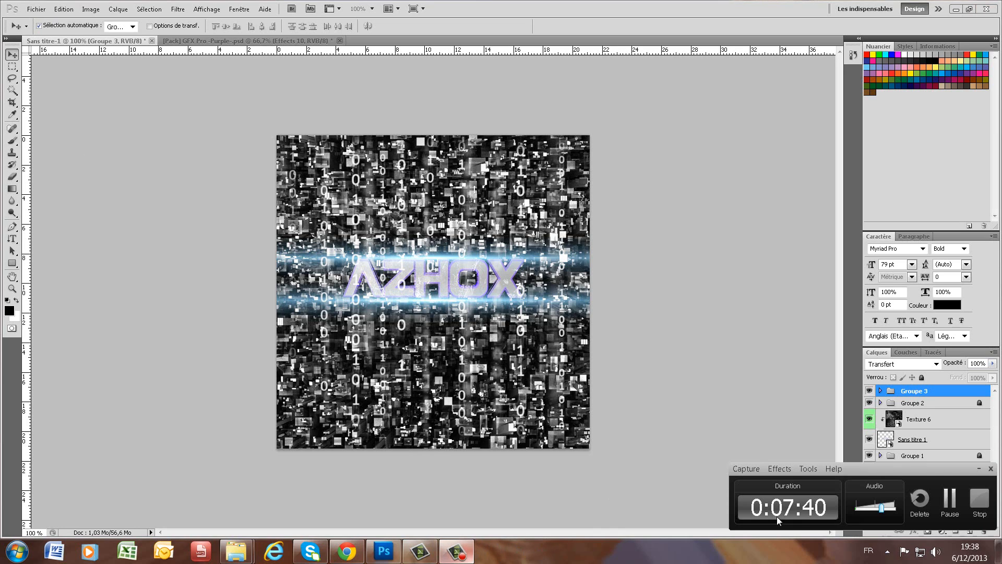
left_click(951, 502)
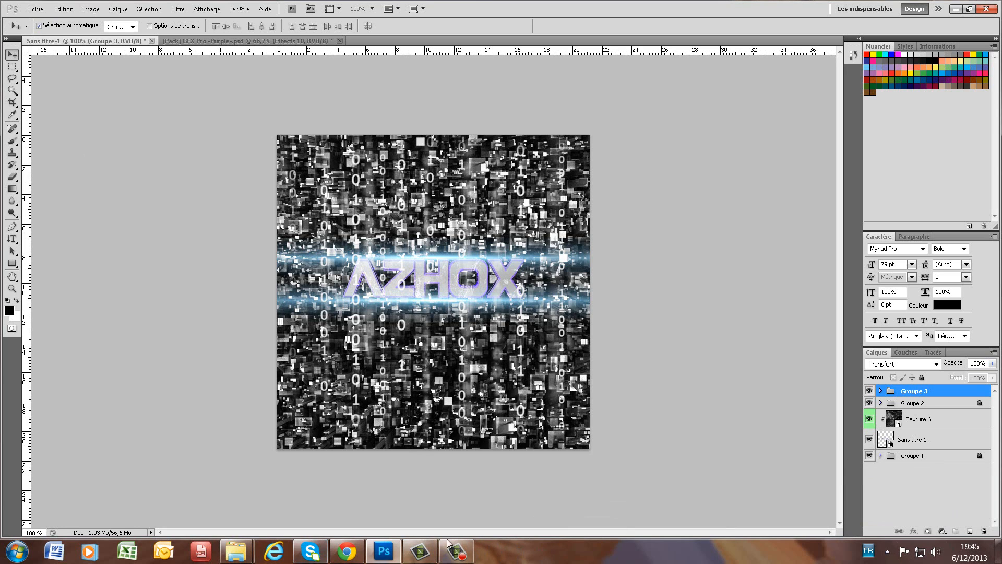
left_click(460, 555)
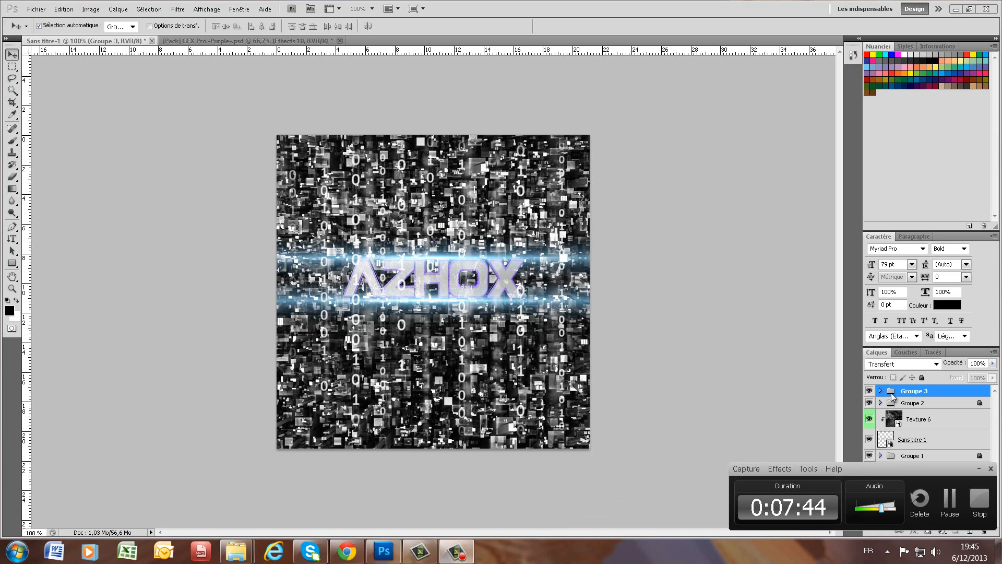
left_click(980, 469)
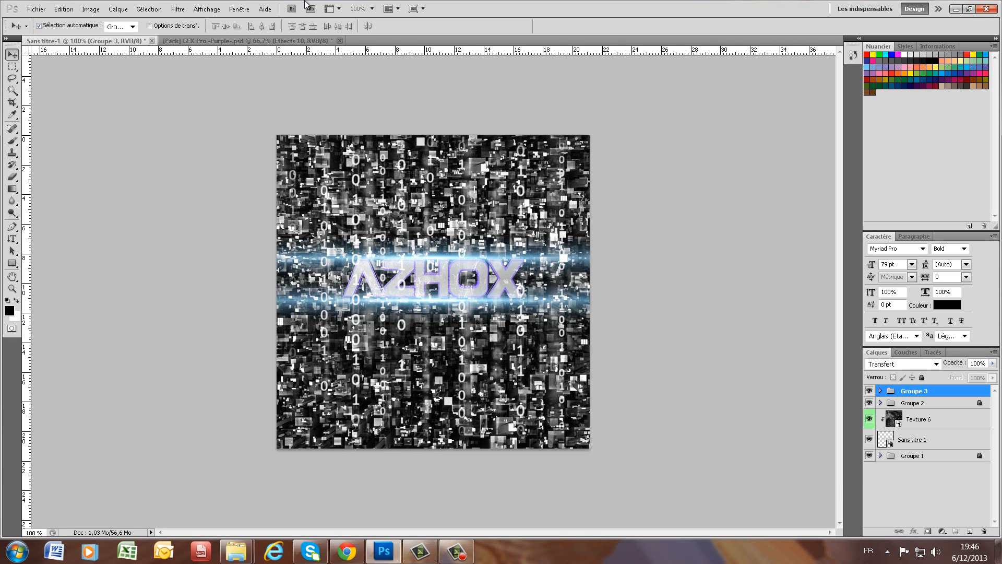
- In the GFX pack document, expand the Color Correction group and show Couleur Correction Multicouleur
left_click(291, 40)
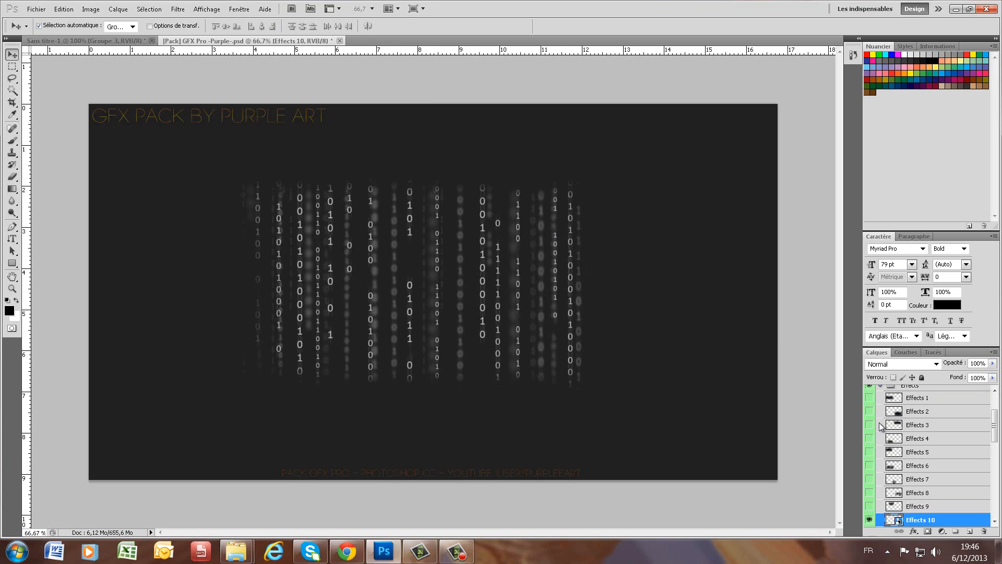
left_click_drag(994, 432, 996, 513)
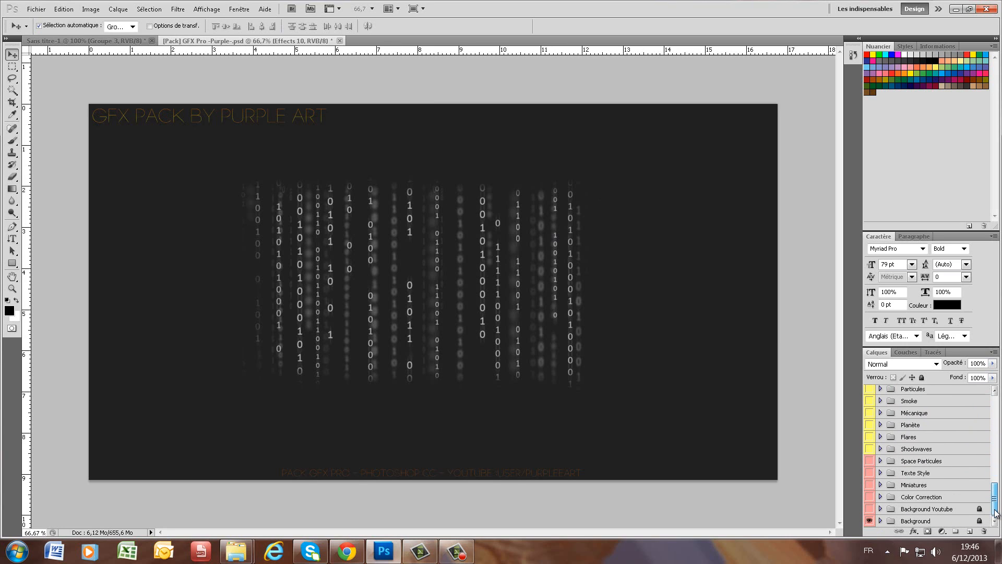
left_click(880, 497)
left_click_drag(995, 483, 995, 515)
left_click(889, 484)
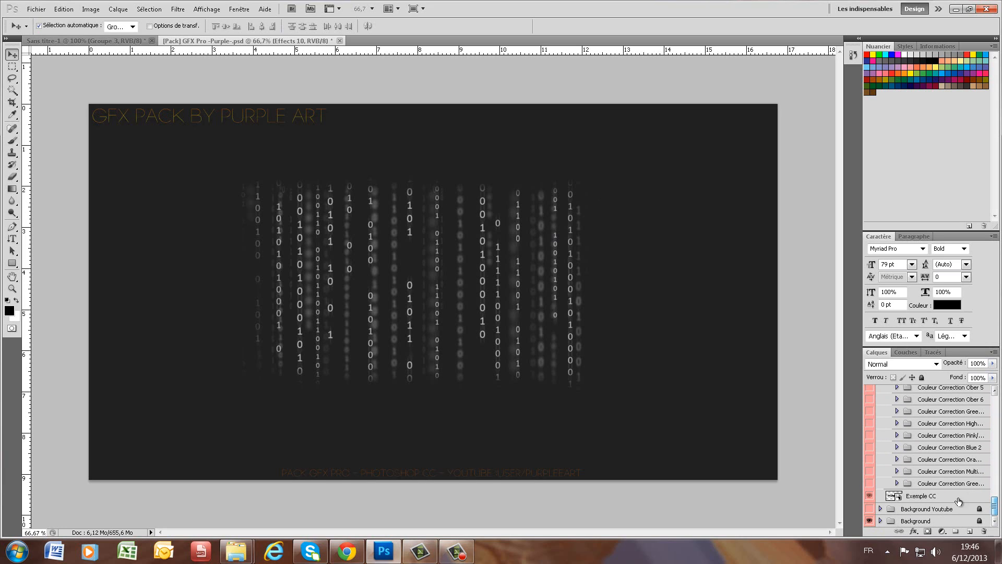
left_click(869, 472)
- Duplicate the Couleur Correction Multicouleur group into Sans titre-1 and display that document
right_click(953, 473)
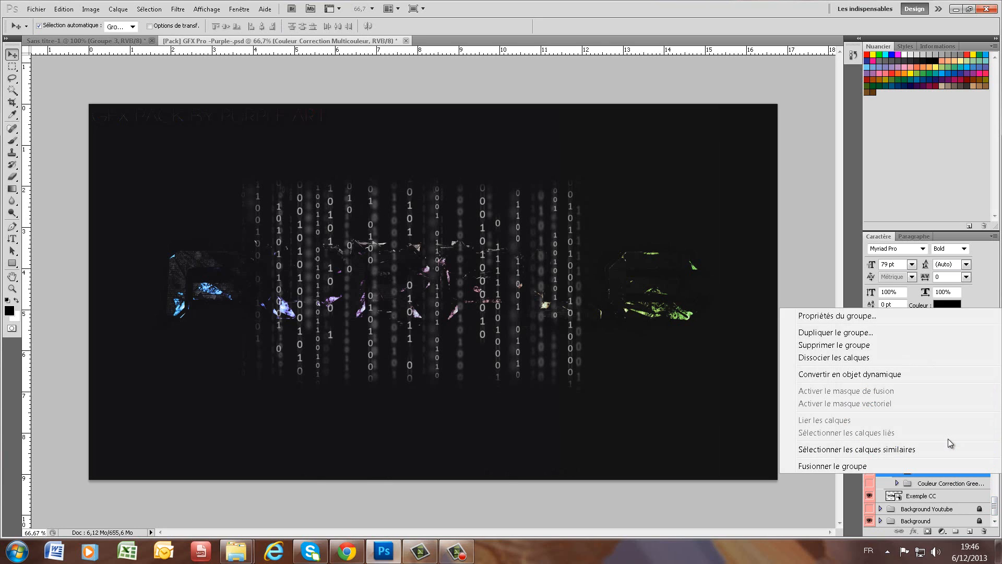
left_click(846, 332)
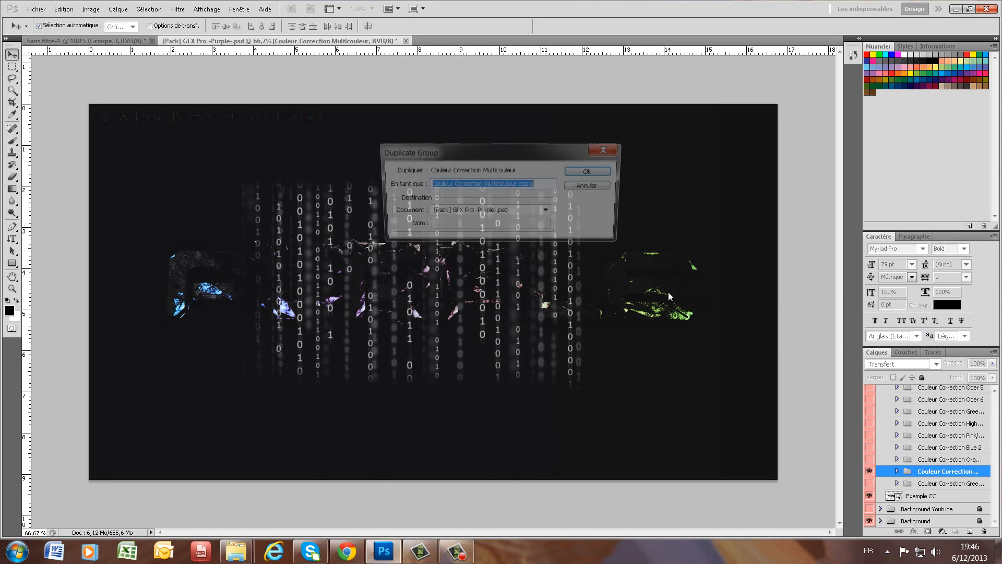
left_click(515, 211)
left_click(515, 224)
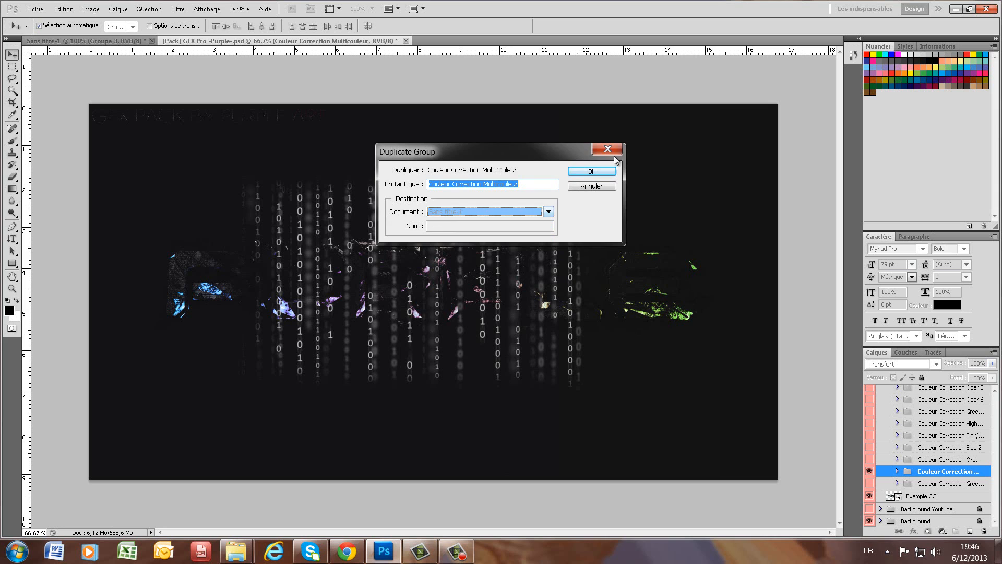
left_click(591, 172)
left_click(111, 41)
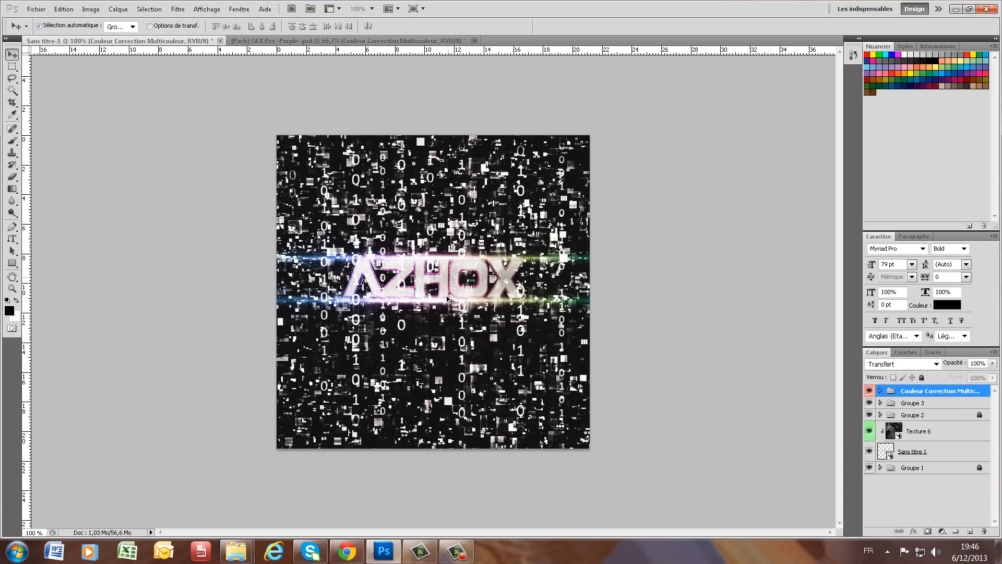
- Compare the color-corrected composition with the reference AZHOX artwork in Chrome
left_click(351, 554)
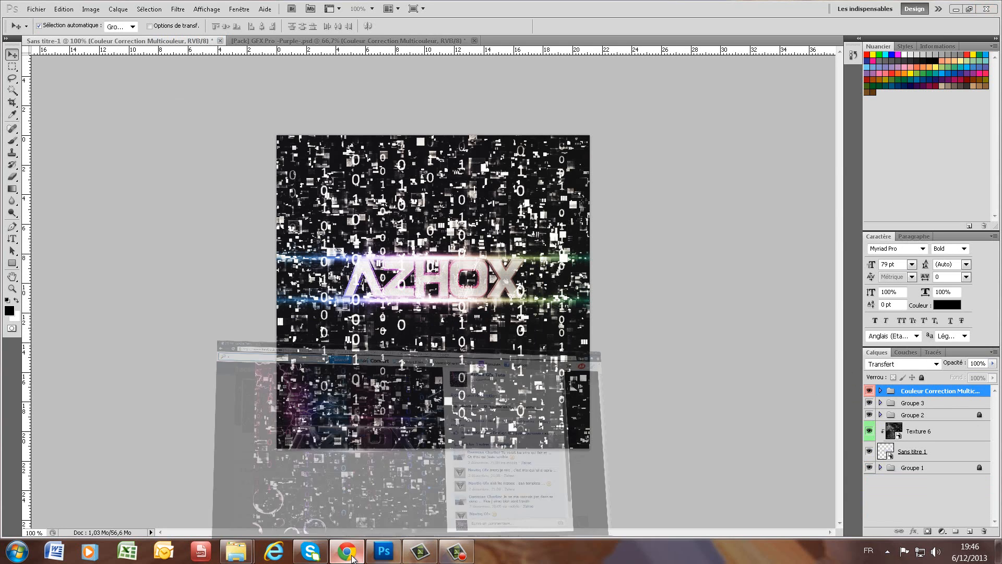
left_click(352, 556)
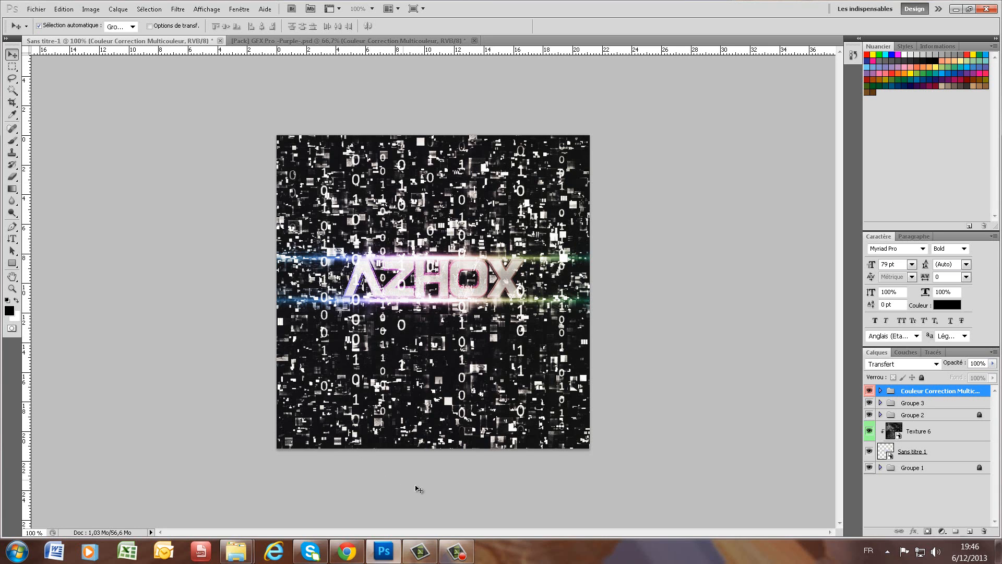
left_click(358, 553)
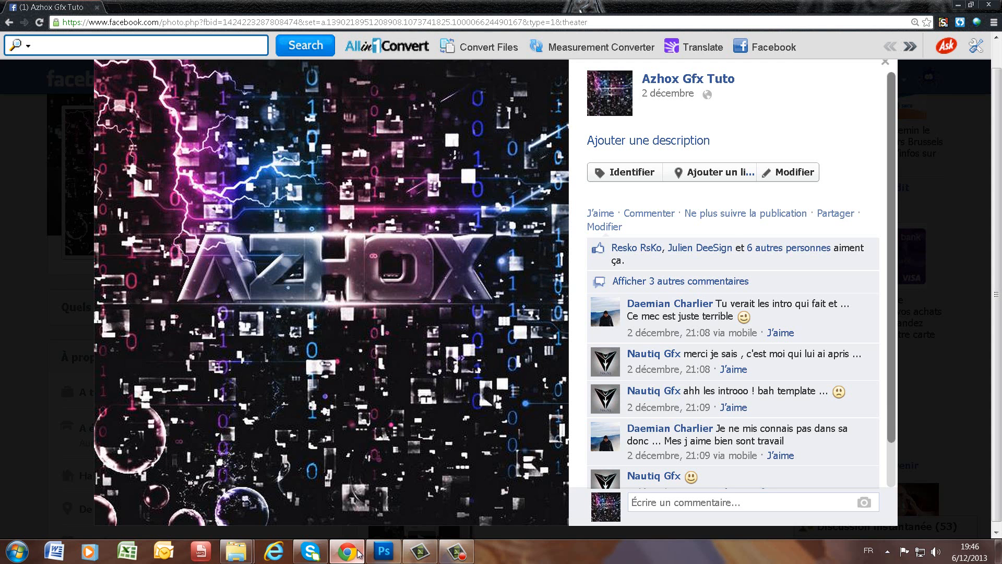
left_click(358, 553)
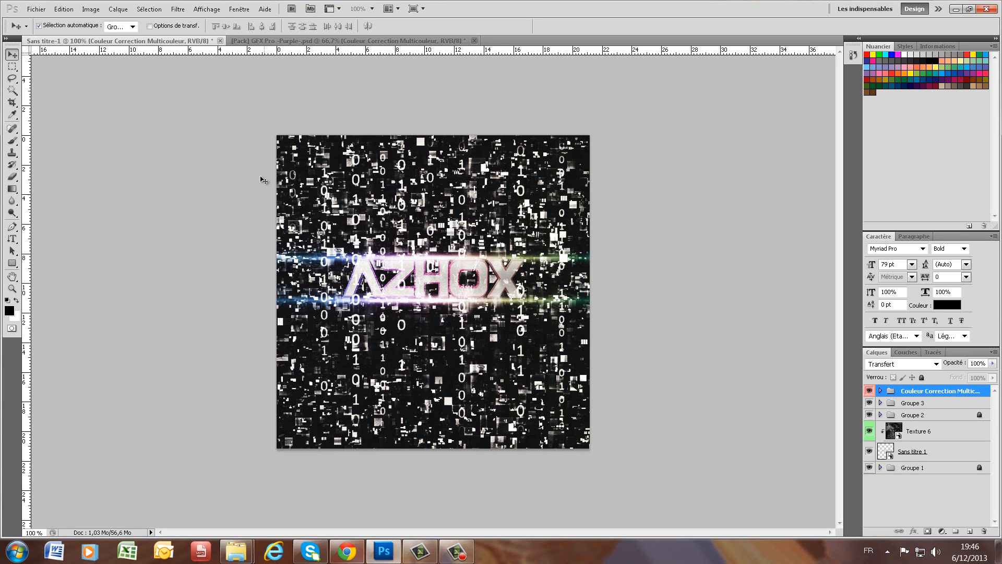
left_click(322, 556)
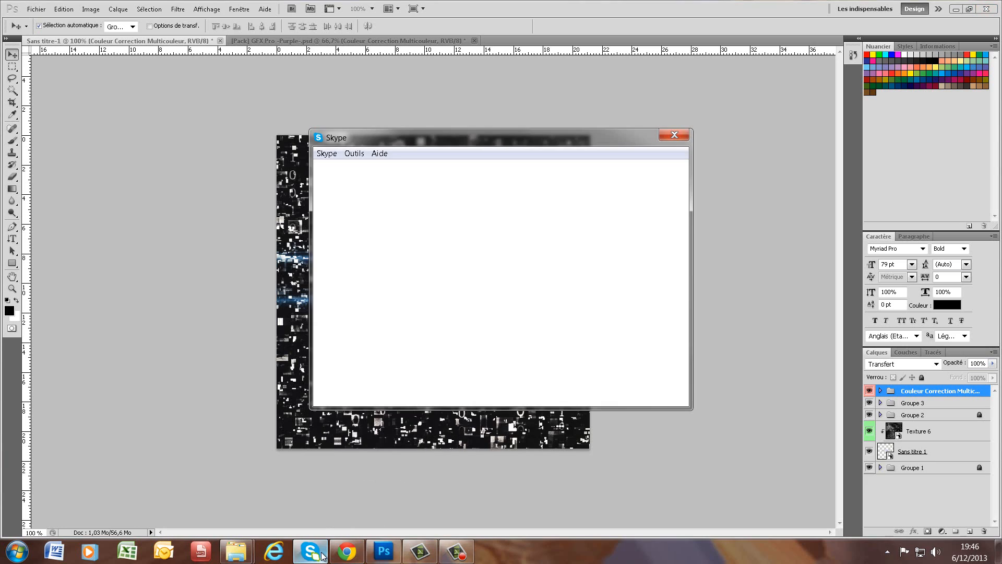
left_click(673, 136)
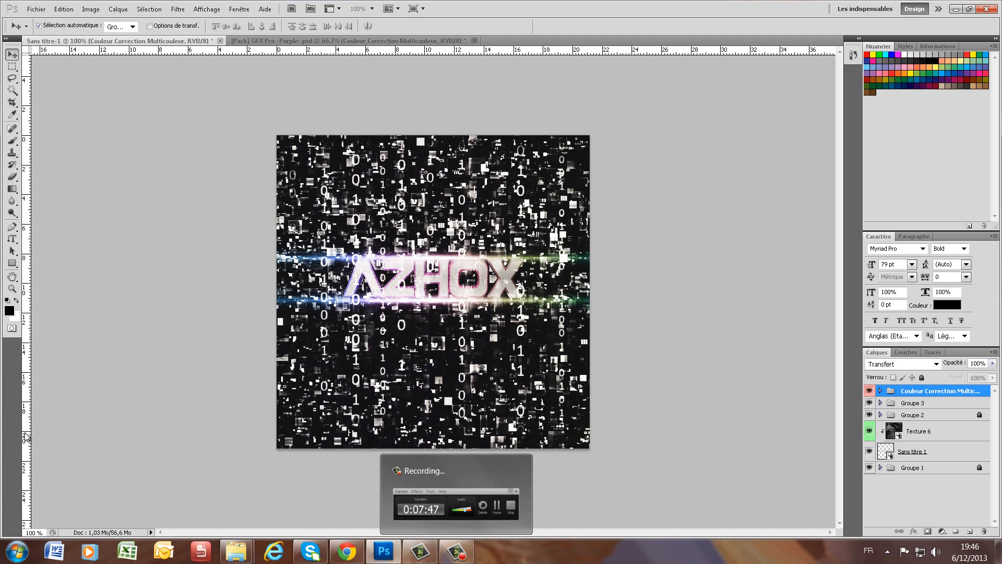
left_click(459, 549)
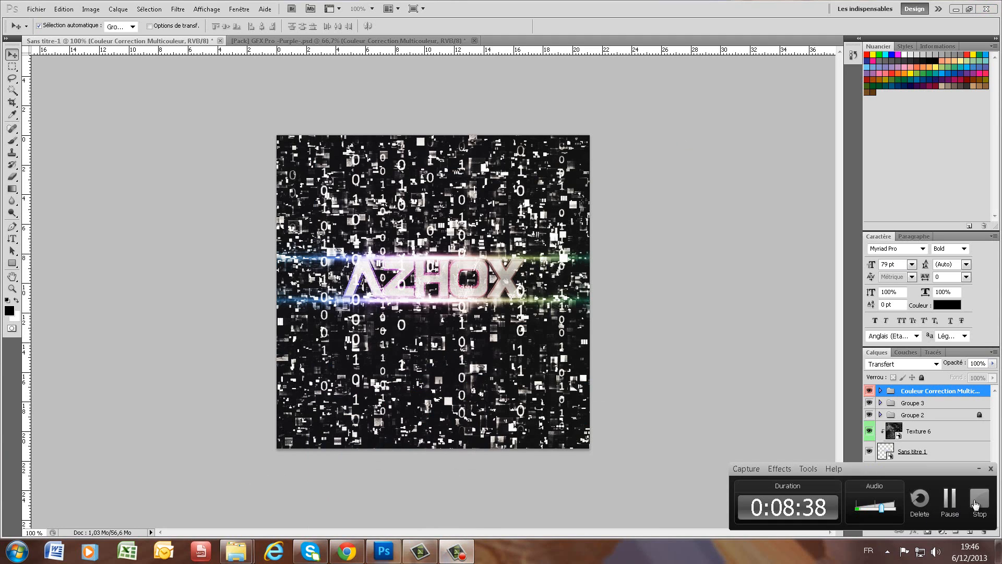